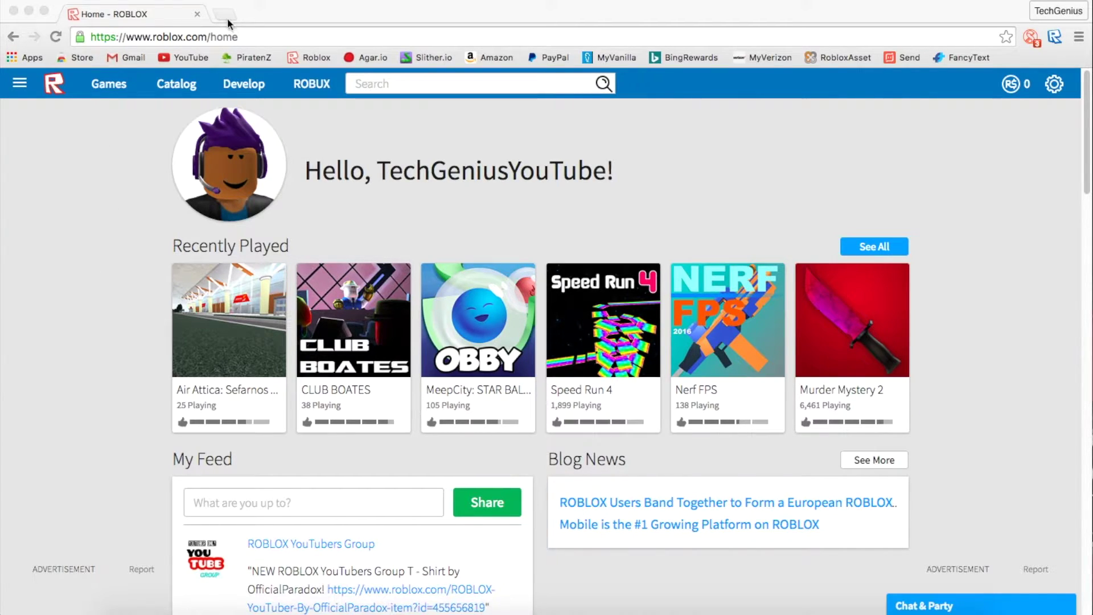
Search the Chrome Web Store for 'Roblox Asset Downloader'.
left_click(224, 12)
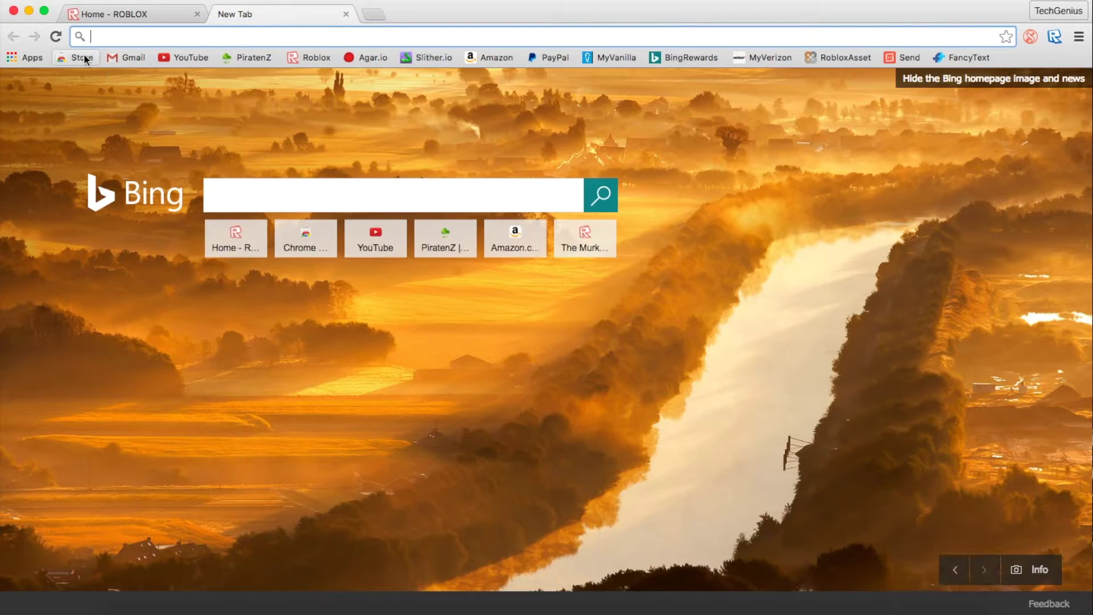
left_click(82, 57)
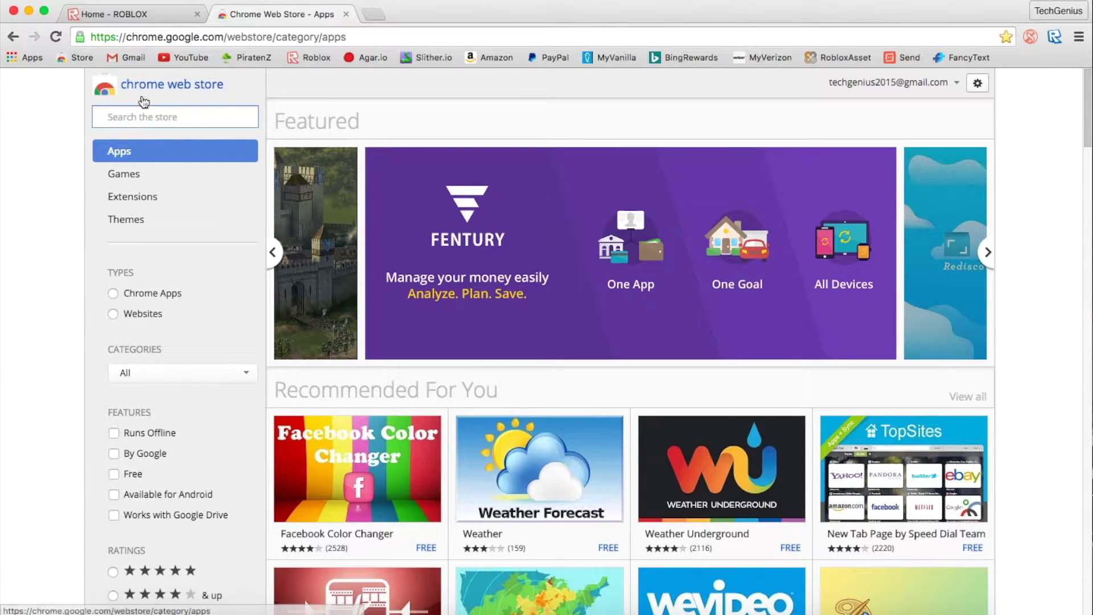
left_click(153, 118)
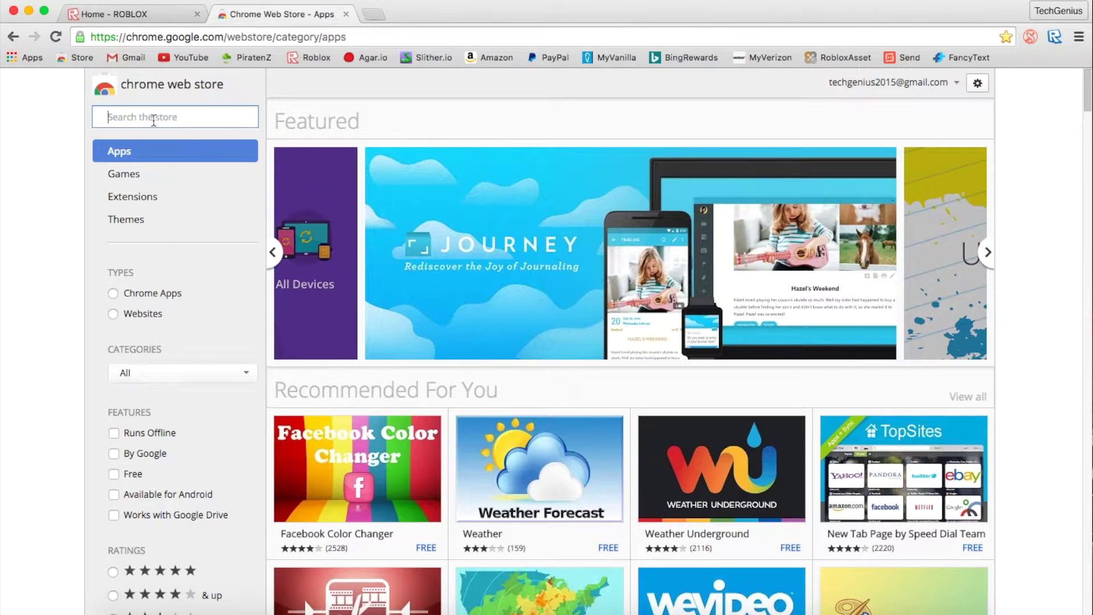
type("Roblox")
key("Return")
type("Asset Downloade")
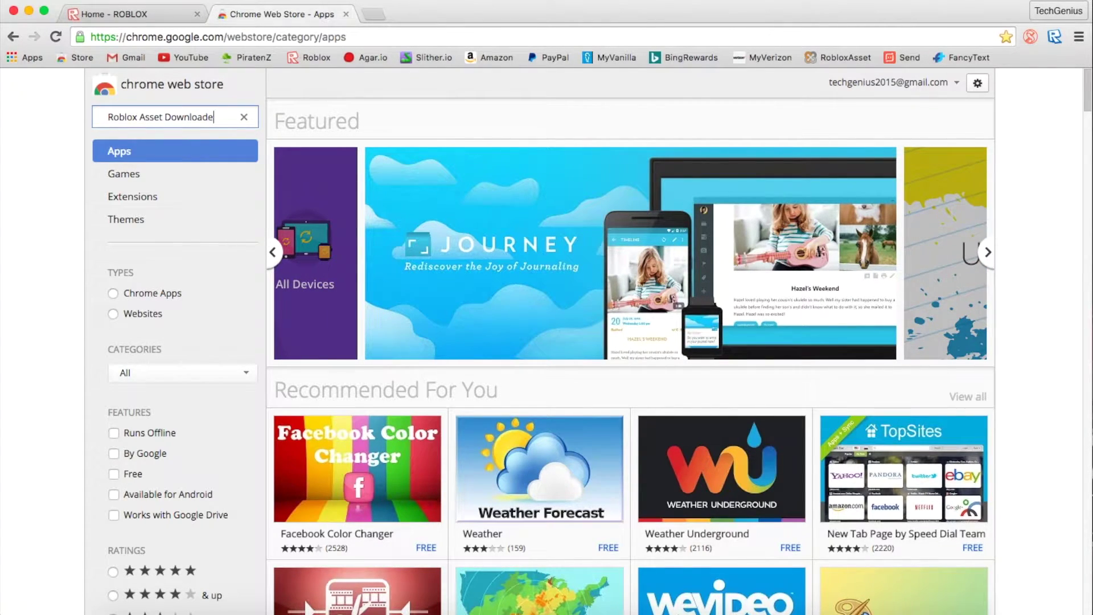
type("r")
key("Return")
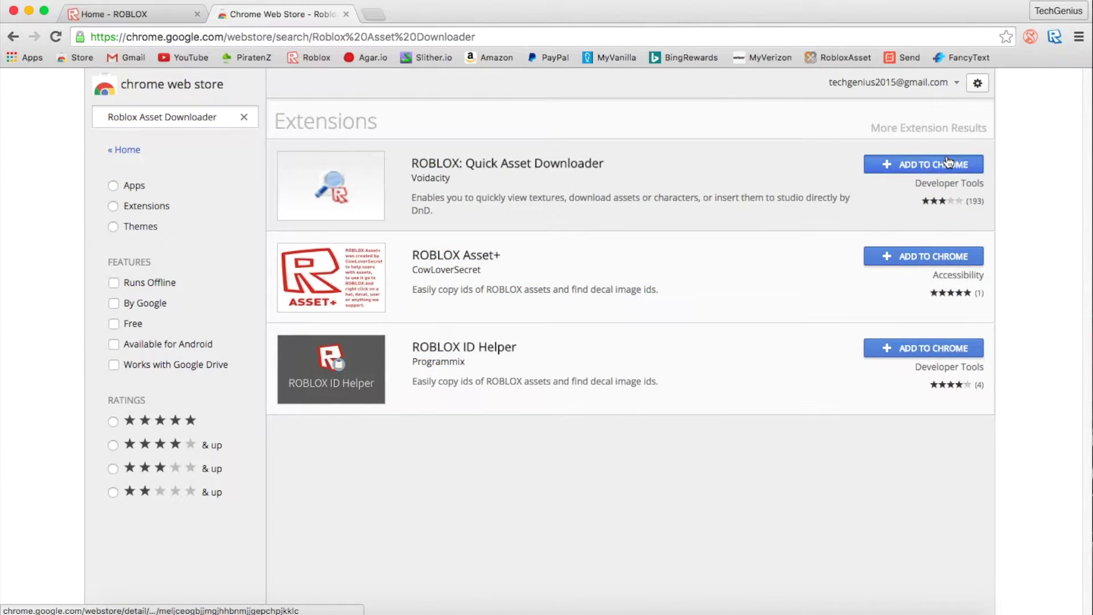
Add the ROBLOX: Quick Asset Downloader extension to Chrome and close the store tab.
left_click(947, 164)
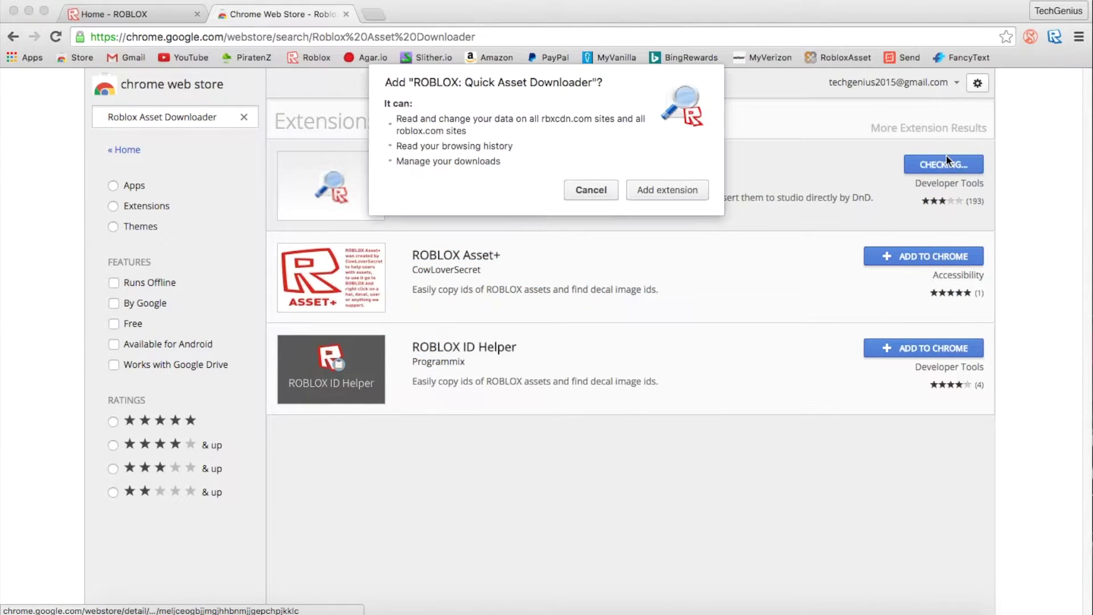
left_click(654, 190)
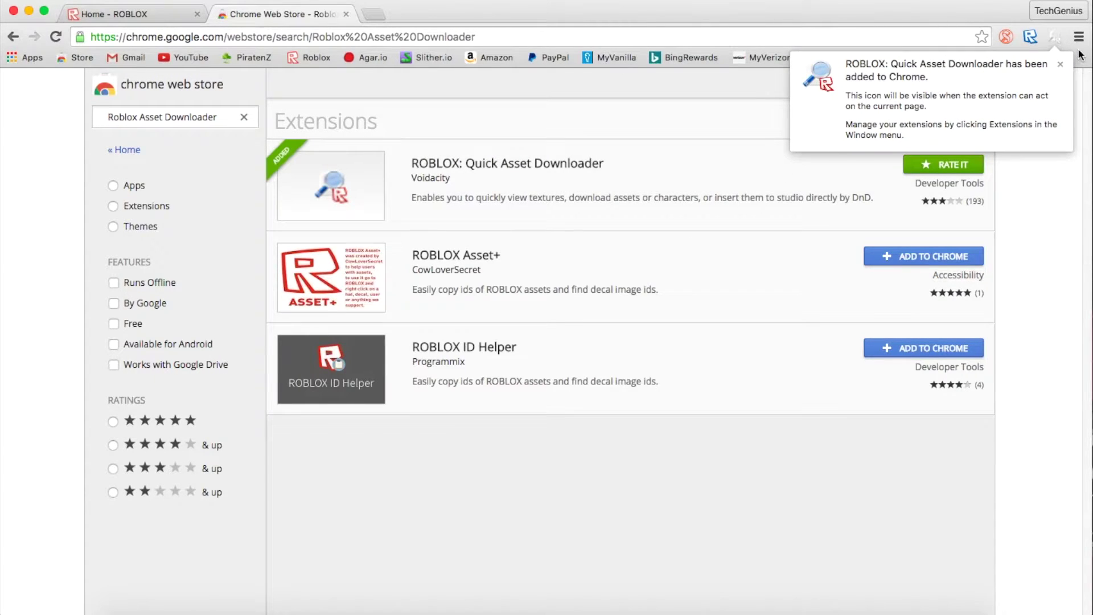
left_click(1059, 63)
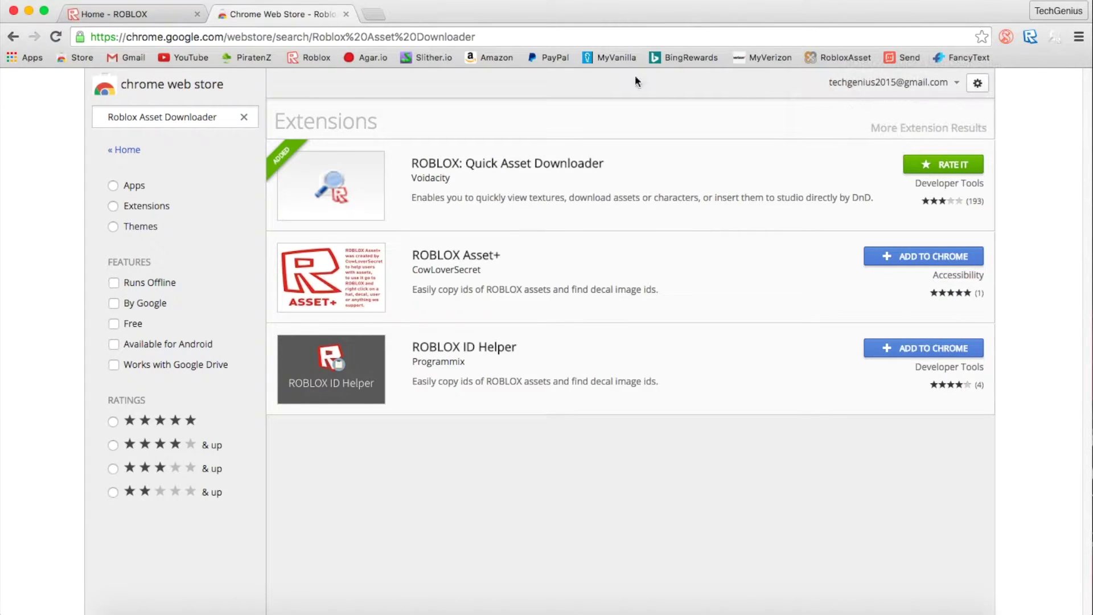
left_click(346, 14)
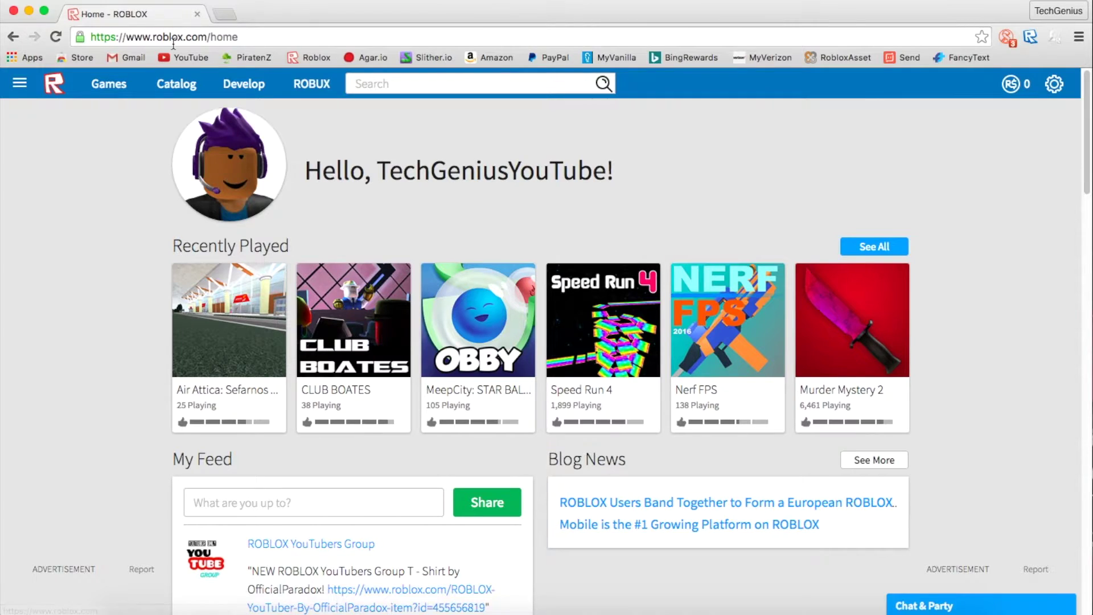
From the Roblox profile page, download the avatar as an .rbxl place file, then minimize Chrome.
left_click(19, 84)
left_click(50, 176)
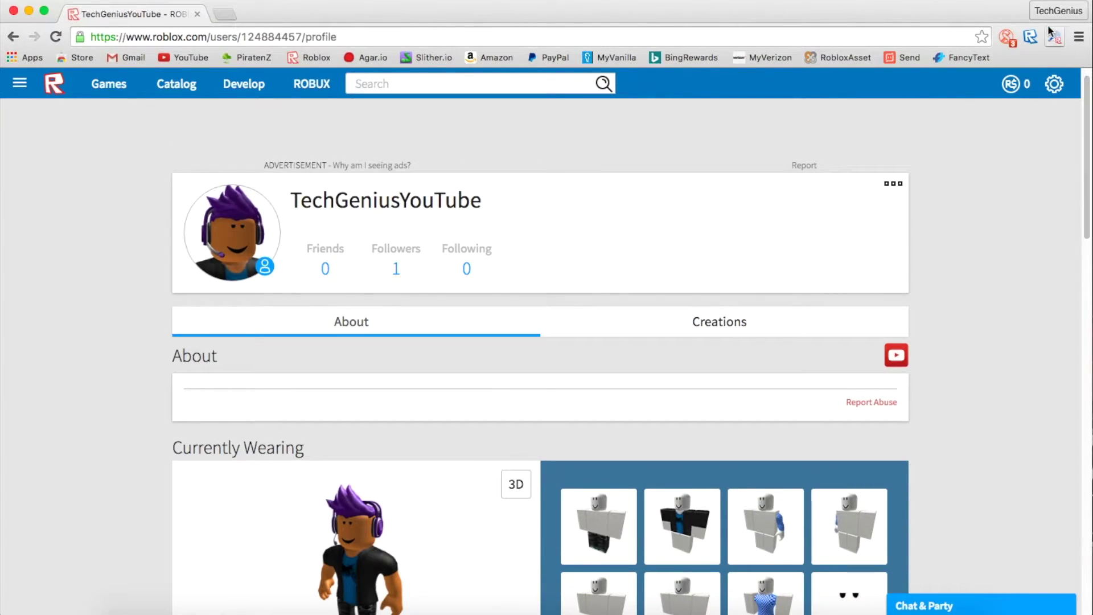
left_click(1055, 39)
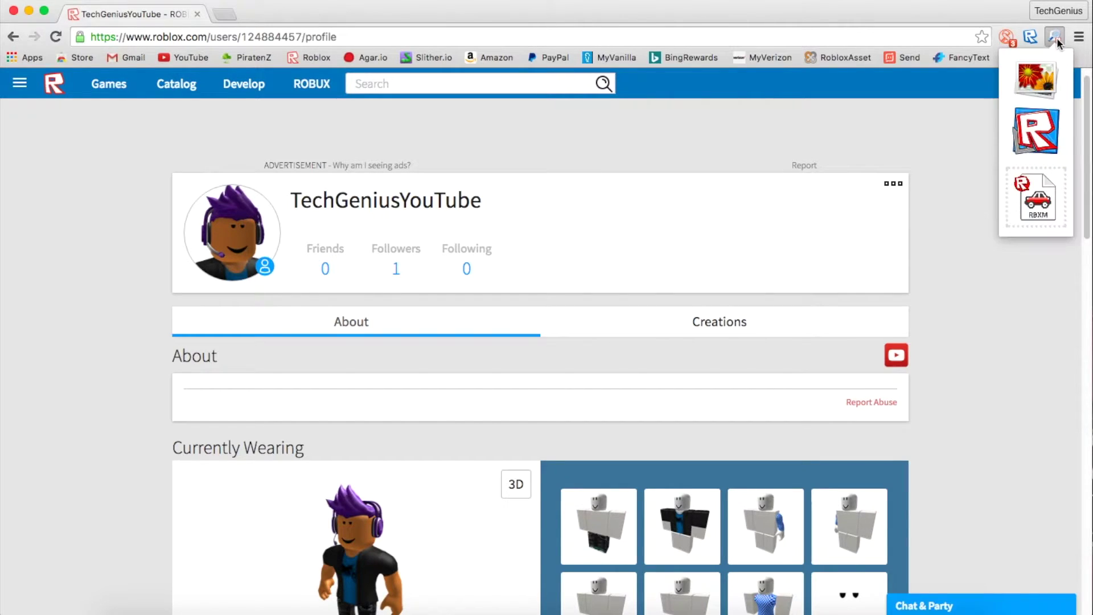
left_click(1035, 140)
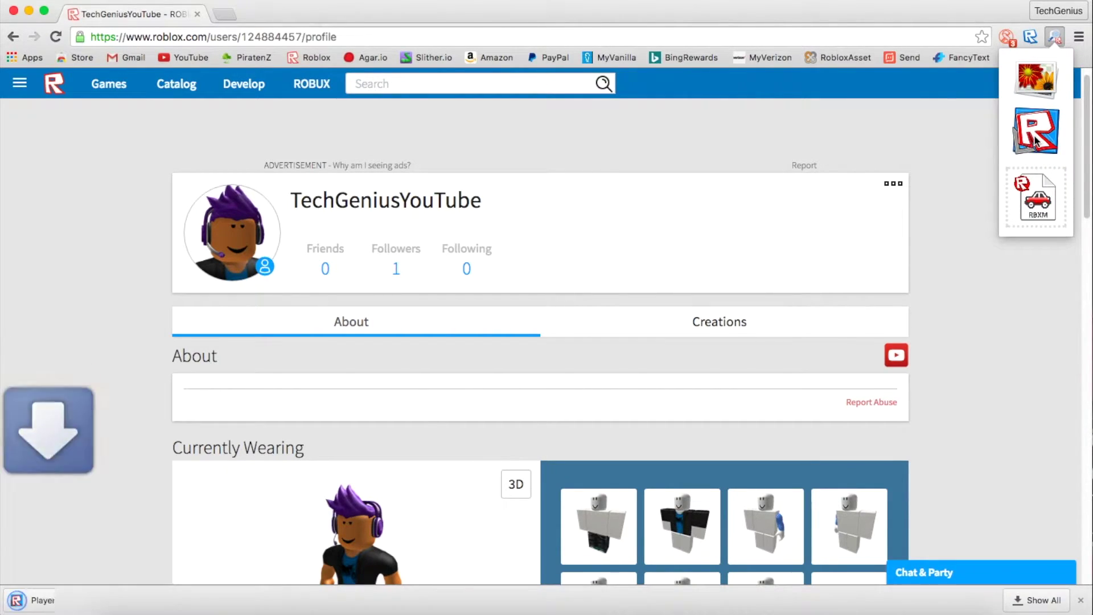
left_click(32, 220)
left_click(29, 11)
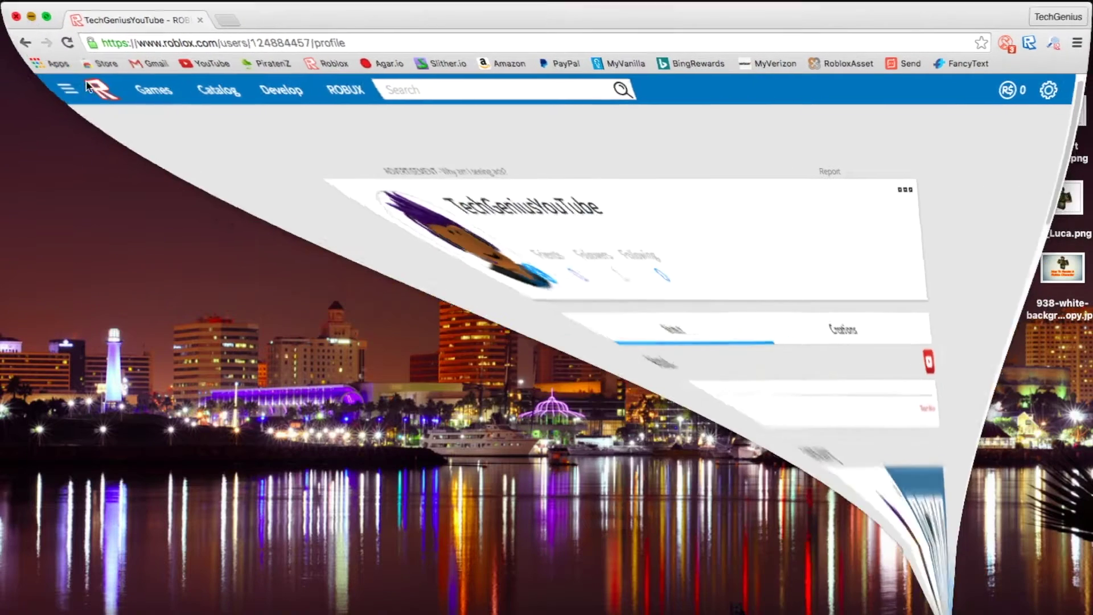
Open the Player .rbxl file from Finder's Downloads folder in Roblox Studio.
left_click(114, 604)
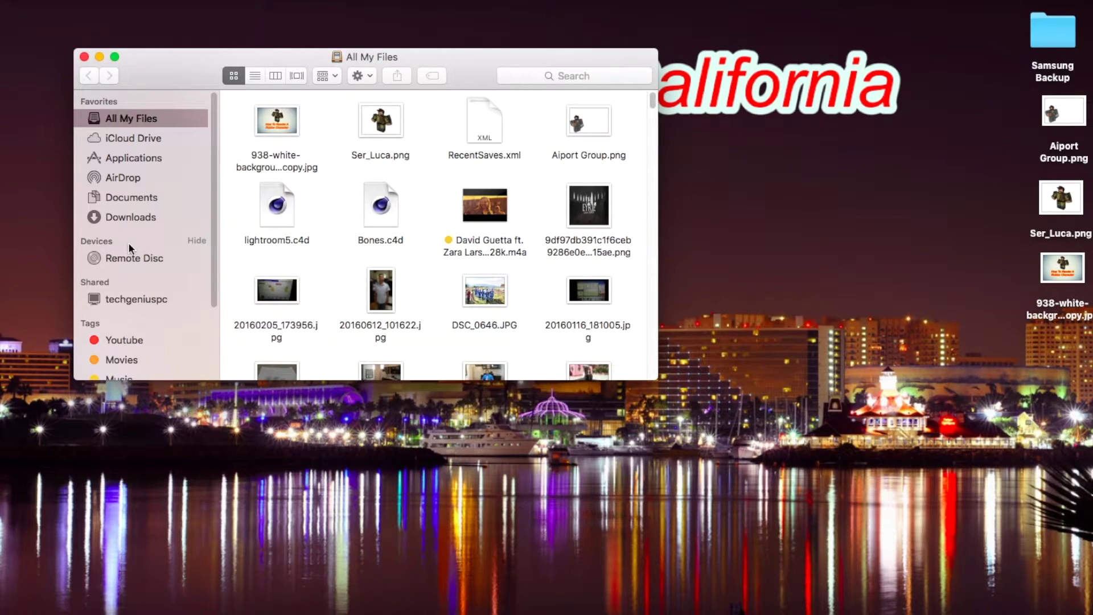
left_click(131, 219)
double_click(259, 134)
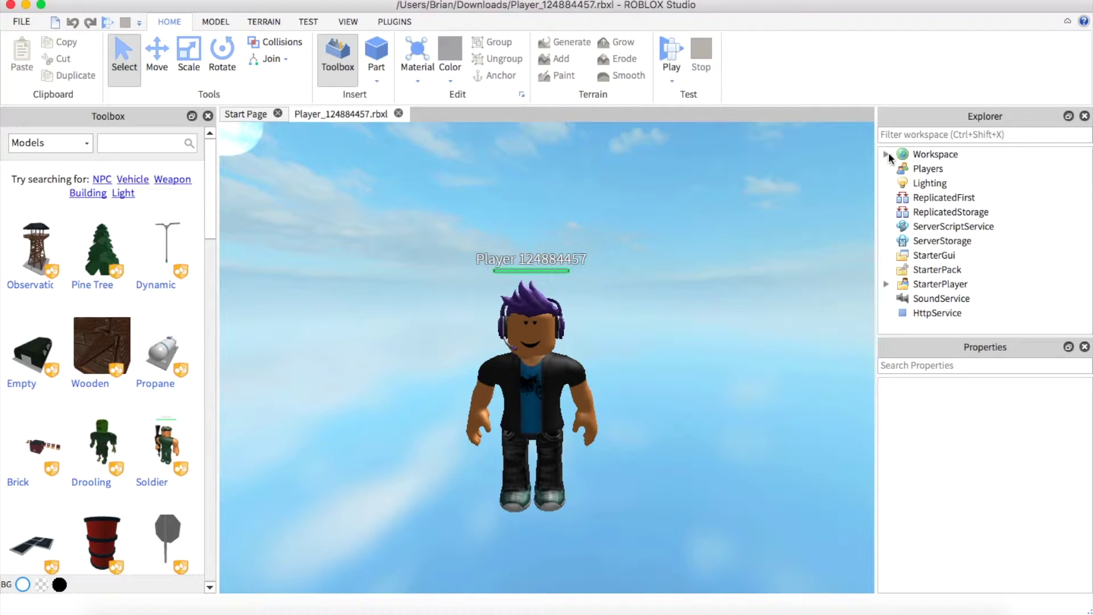
Set the Player model's Humanoid DisplayDistanceType to None.
left_click(886, 153)
left_click(939, 197)
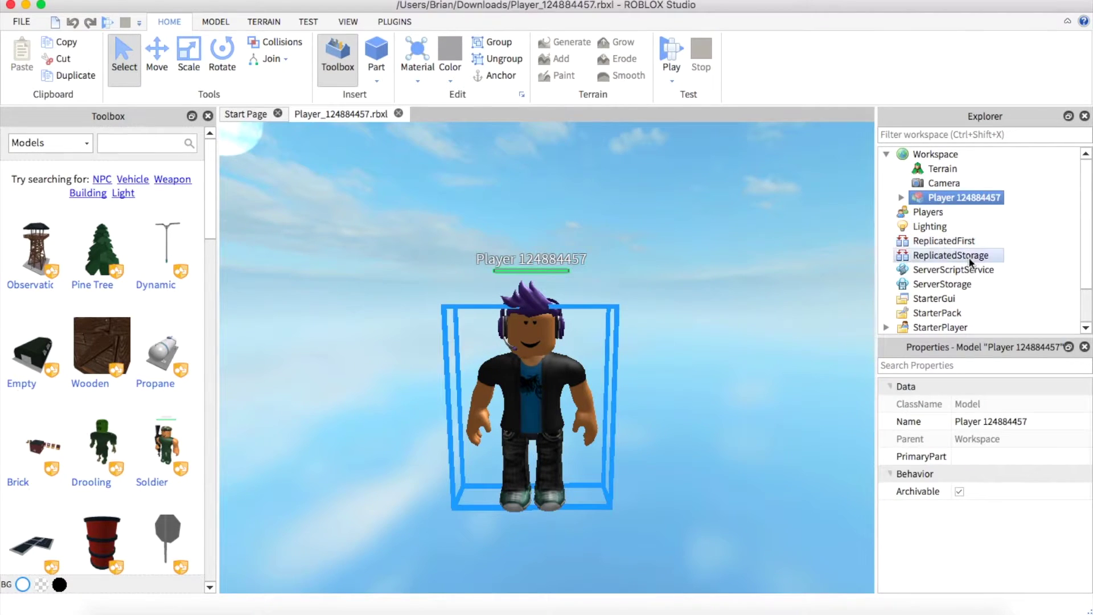
left_click(901, 197)
scroll(965, 274, "down", 1)
left_click(965, 226)
left_click(1013, 445)
left_click(1013, 442)
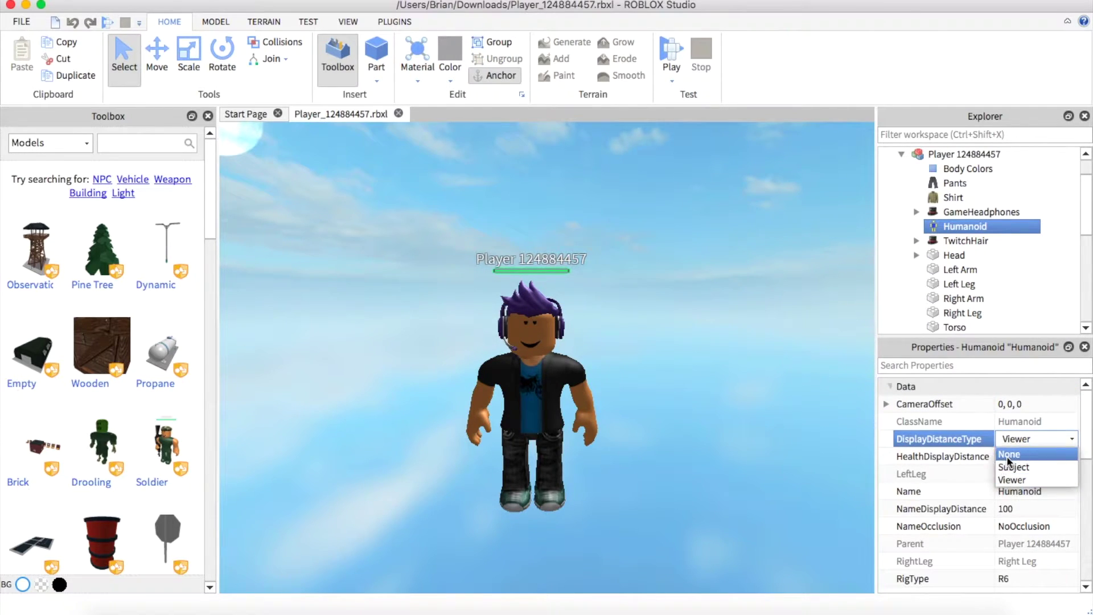
left_click(1008, 454)
left_click(685, 319)
Orbit around the avatar and select the whole Player model.
scroll(686, 320, "up", 5)
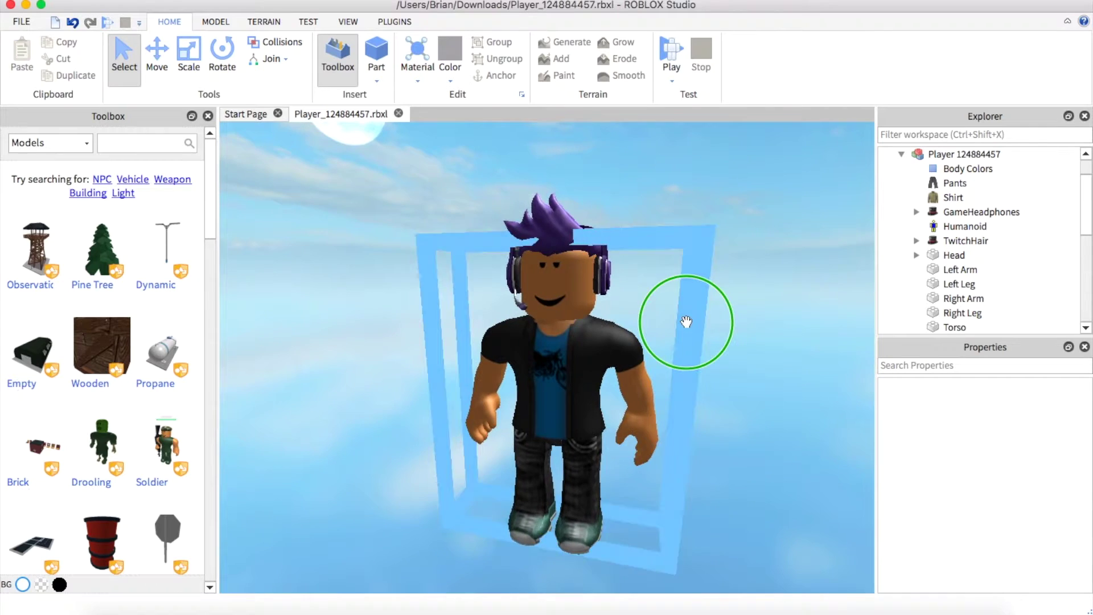
right_click_drag(685, 322, 690, 324)
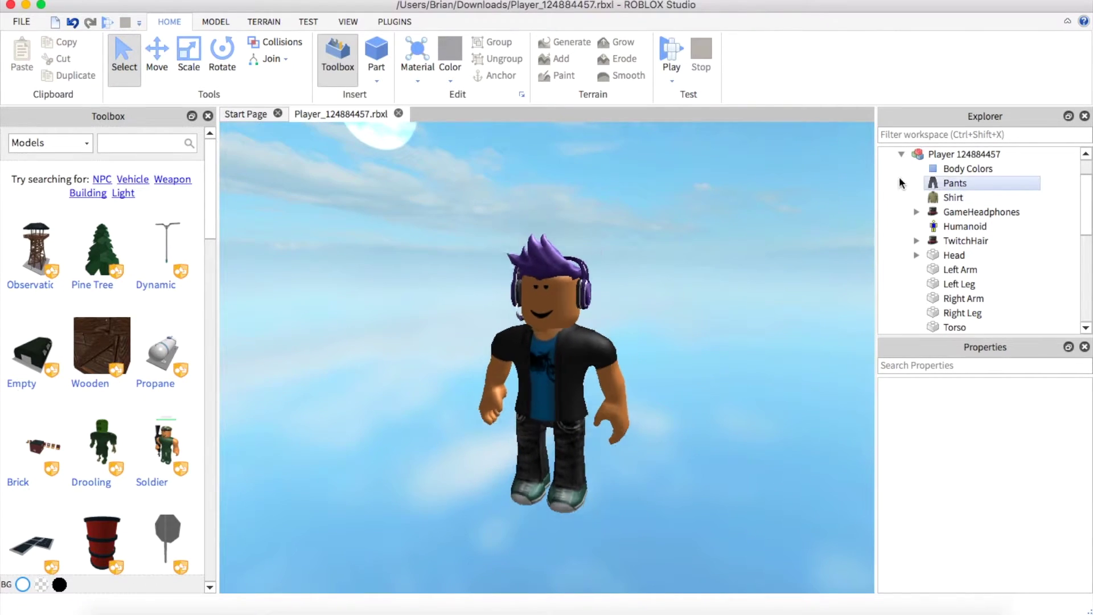
left_click(901, 154)
scroll(543, 296, "down", 3)
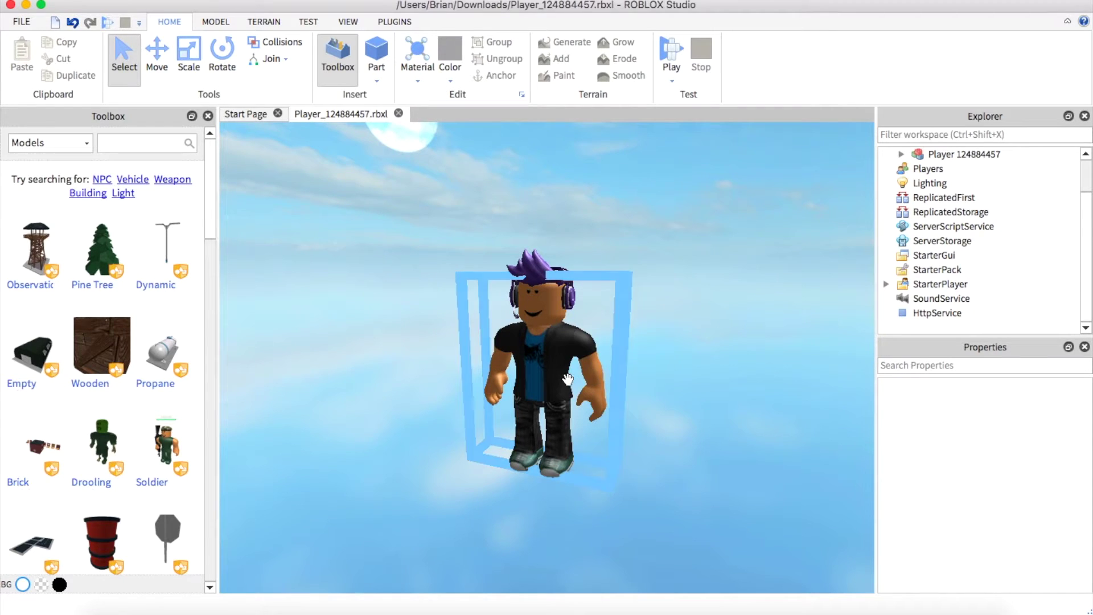
right_click_drag(673, 290, 671, 294)
scroll(673, 290, "up", 3)
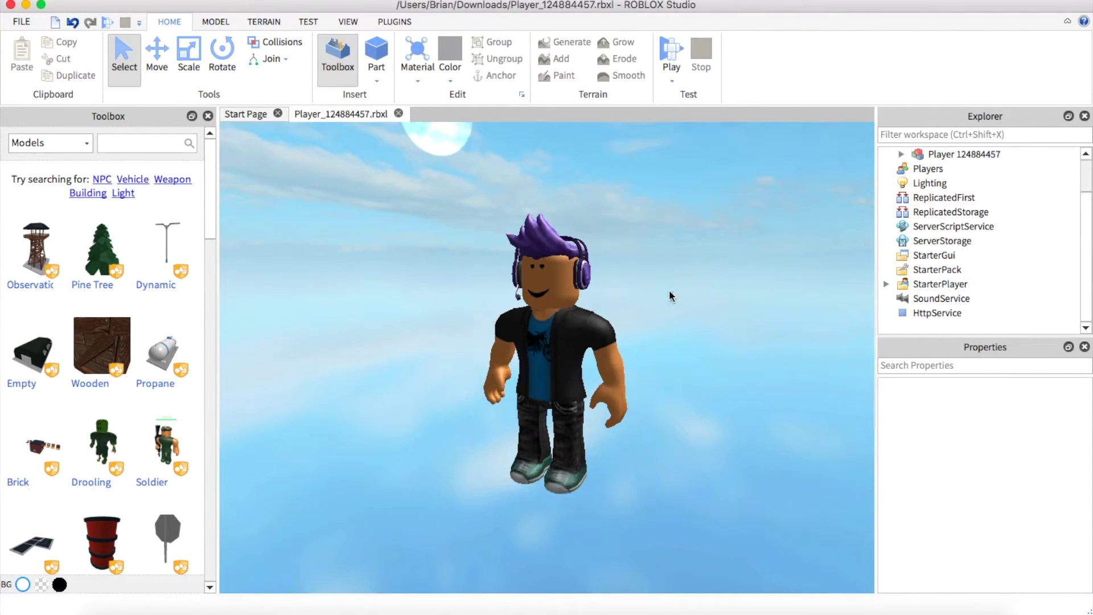
left_click(546, 301)
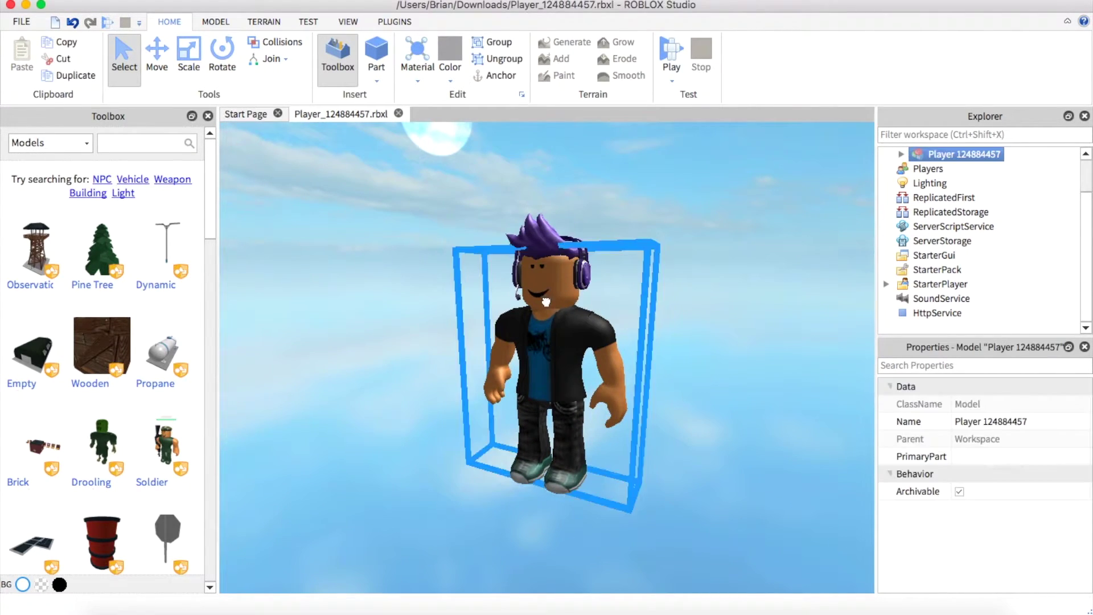
right_click(961, 153)
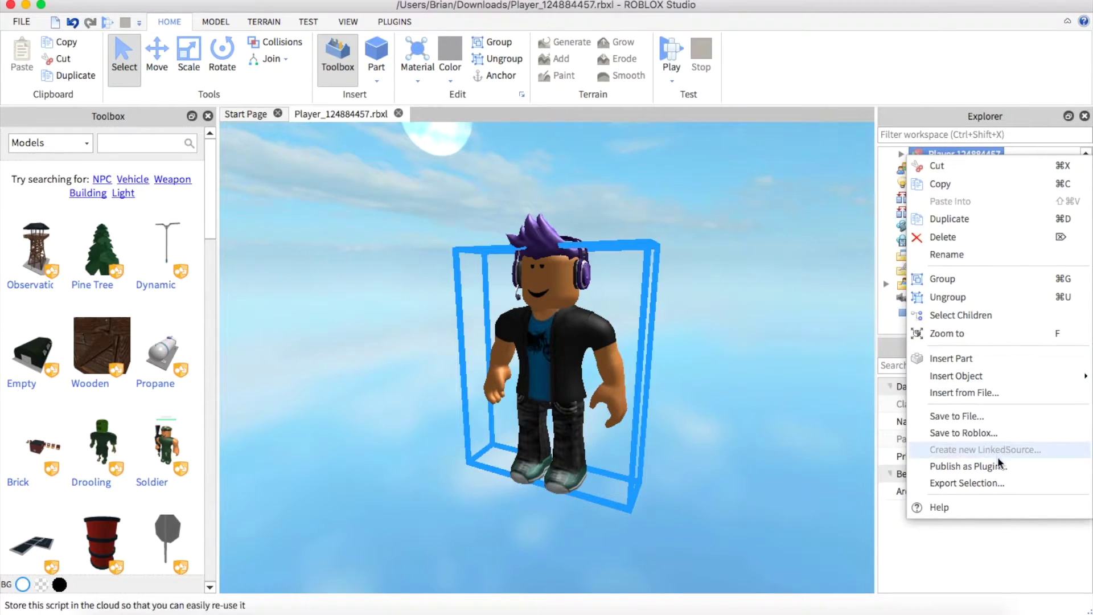
Export the Player model to the Desktop as TechGenius, then quit Studio without saving.
left_click(975, 484)
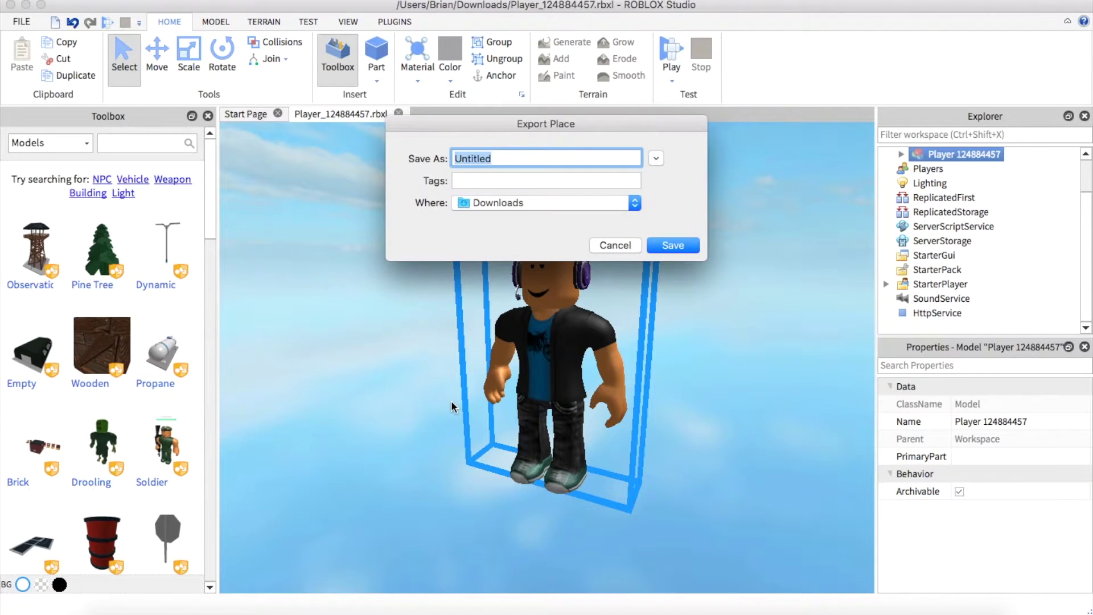
key("BackSpace")
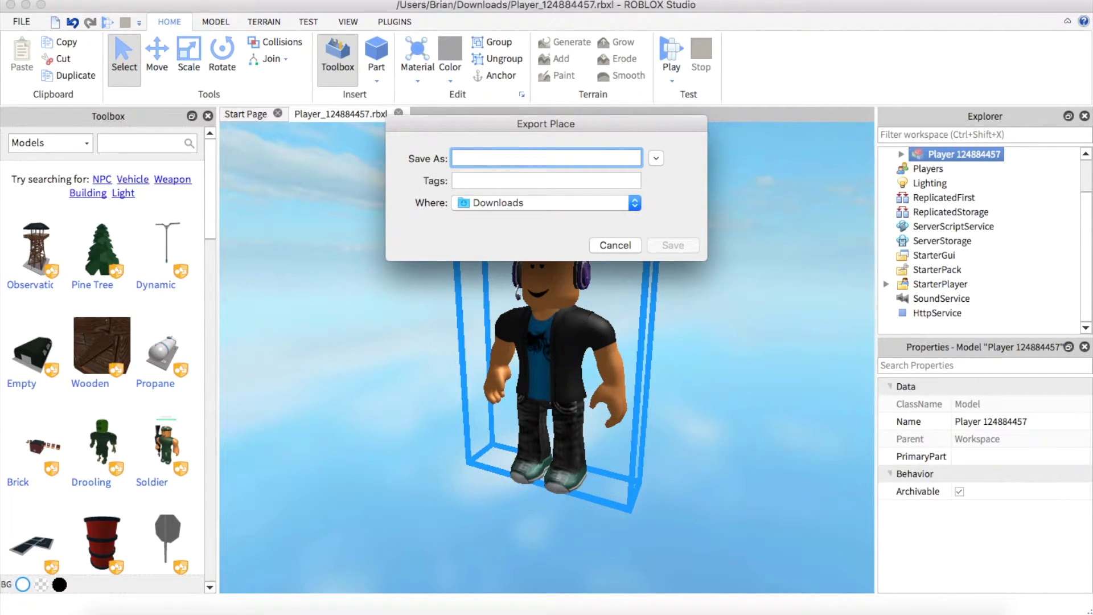
type("TechGenius")
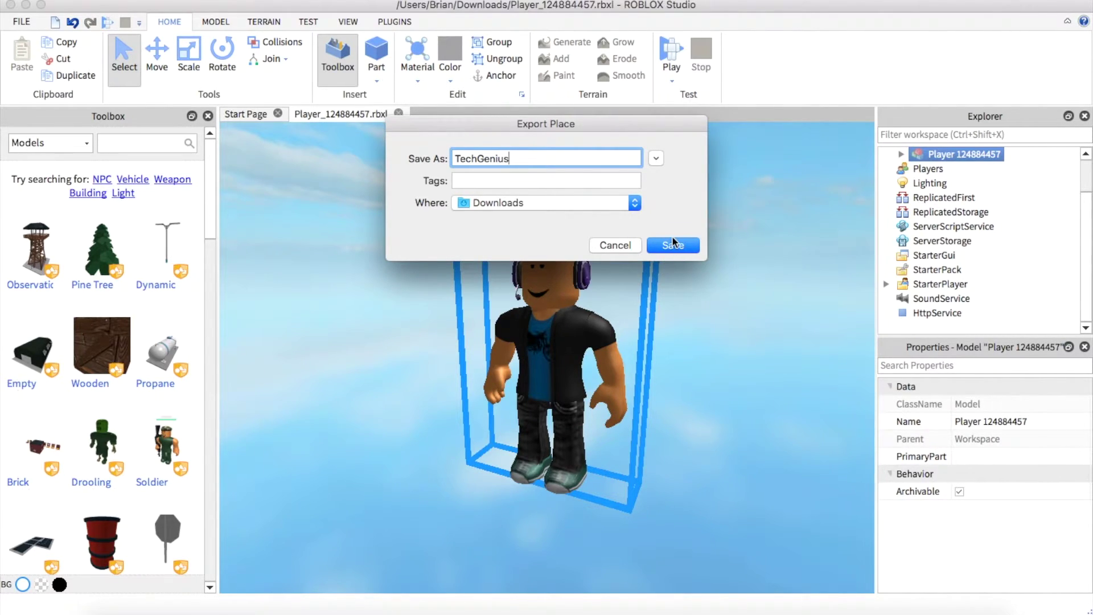
left_click(552, 206)
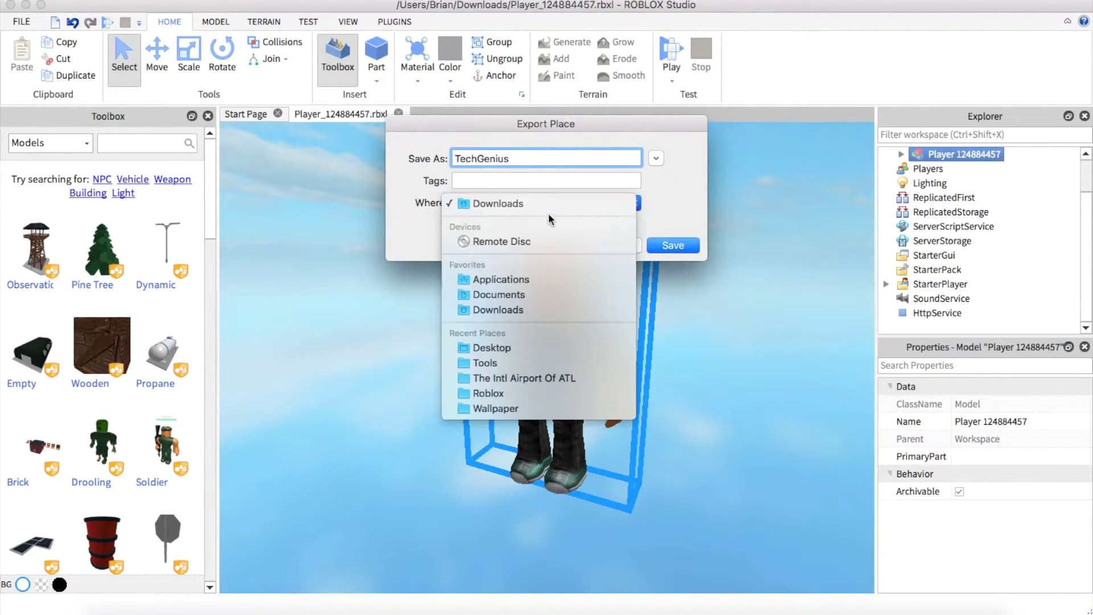
left_click(494, 349)
left_click(672, 246)
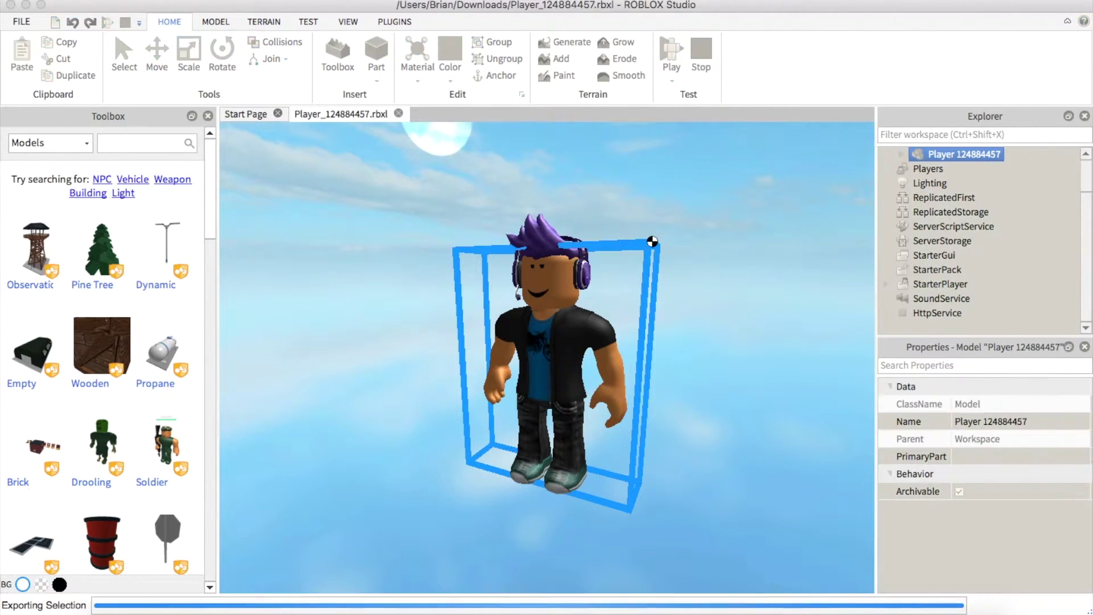
left_click(10, 5)
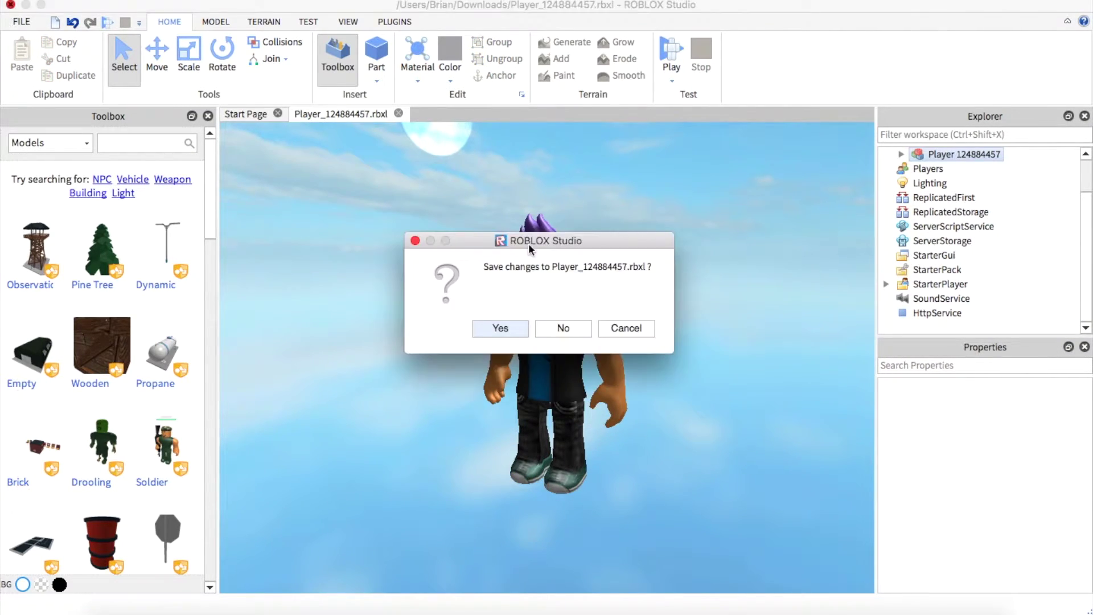
left_click(563, 324)
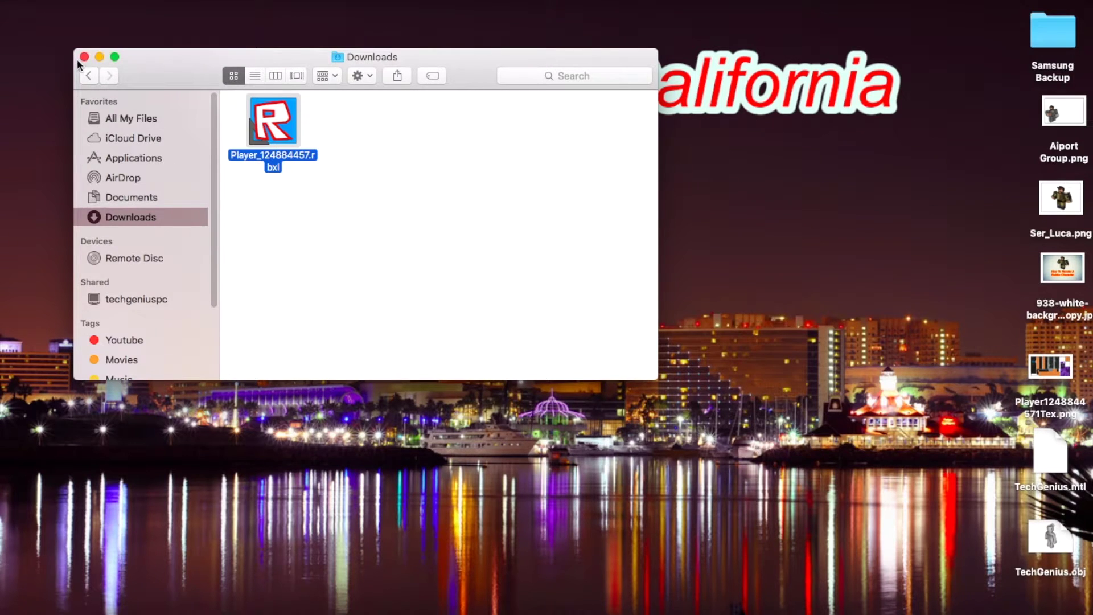
Check the TechGenius .obj, .mtl and texture files on the desktop, then launch Cinema 4D.
left_click(85, 57)
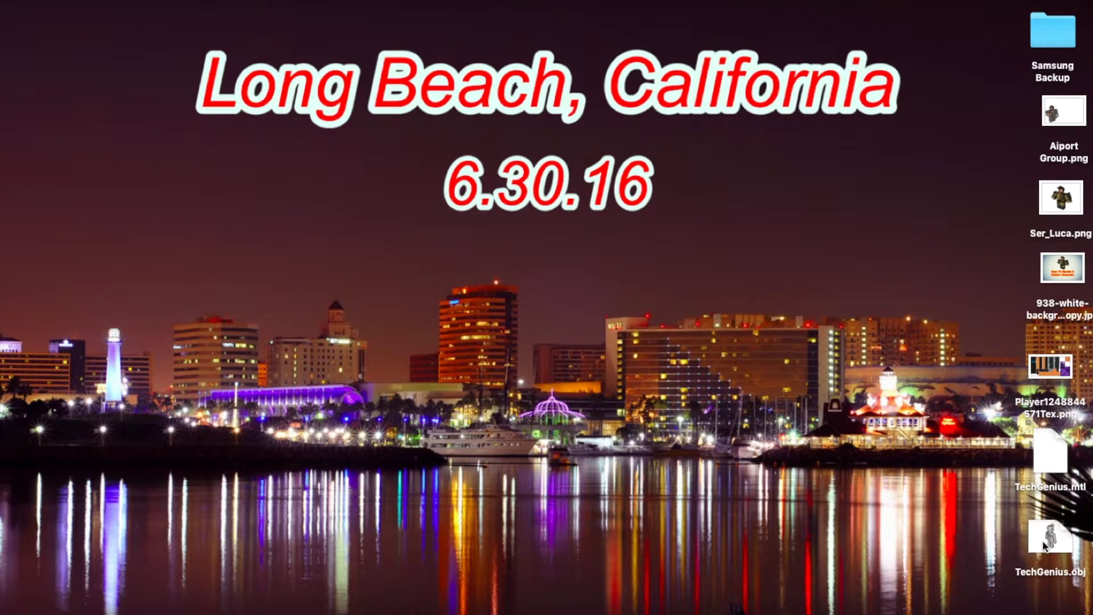
mouse_move(1055, 551)
left_mouse_down()
mouse_move(894, 223)
mouse_move(695, 228)
mouse_move(732, 238)
mouse_move(1053, 548)
left_mouse_up()
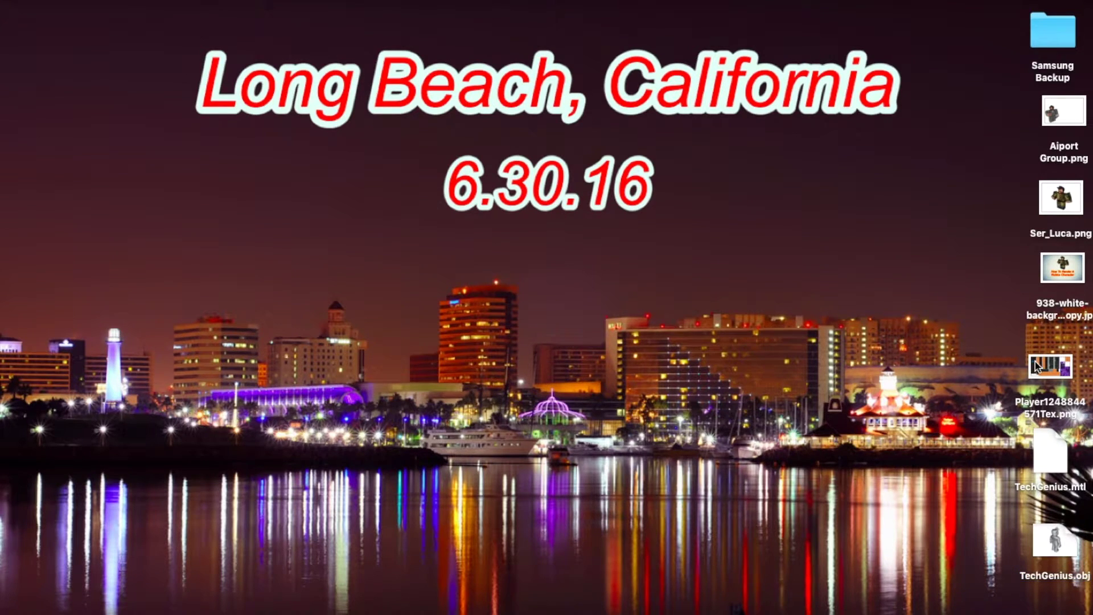
left_click(1046, 370)
left_click(1057, 466)
left_click(1062, 553)
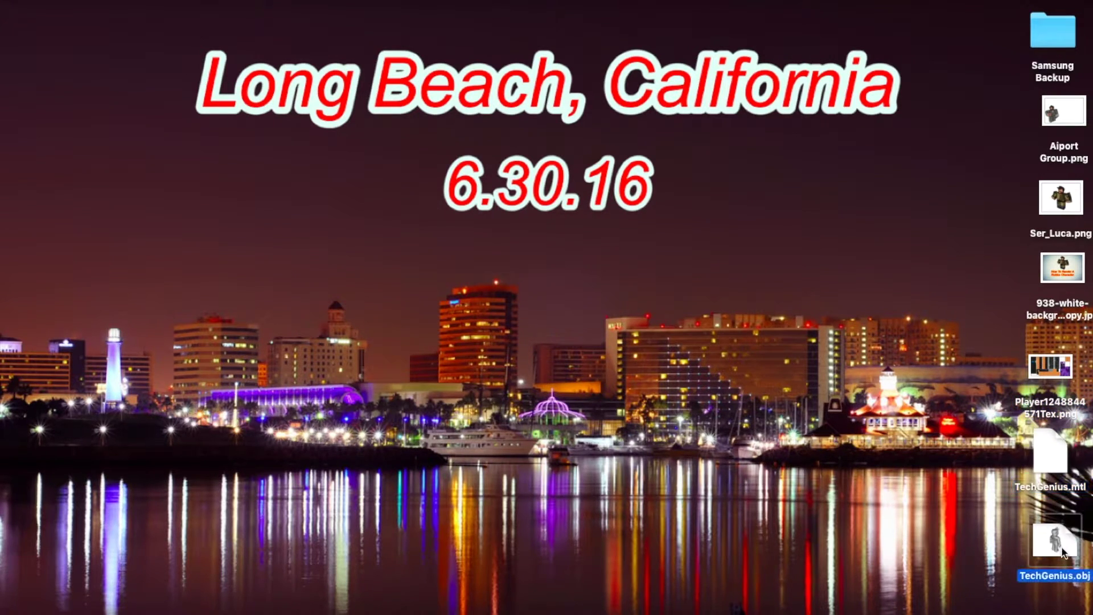
left_click(1050, 456)
left_click(986, 446)
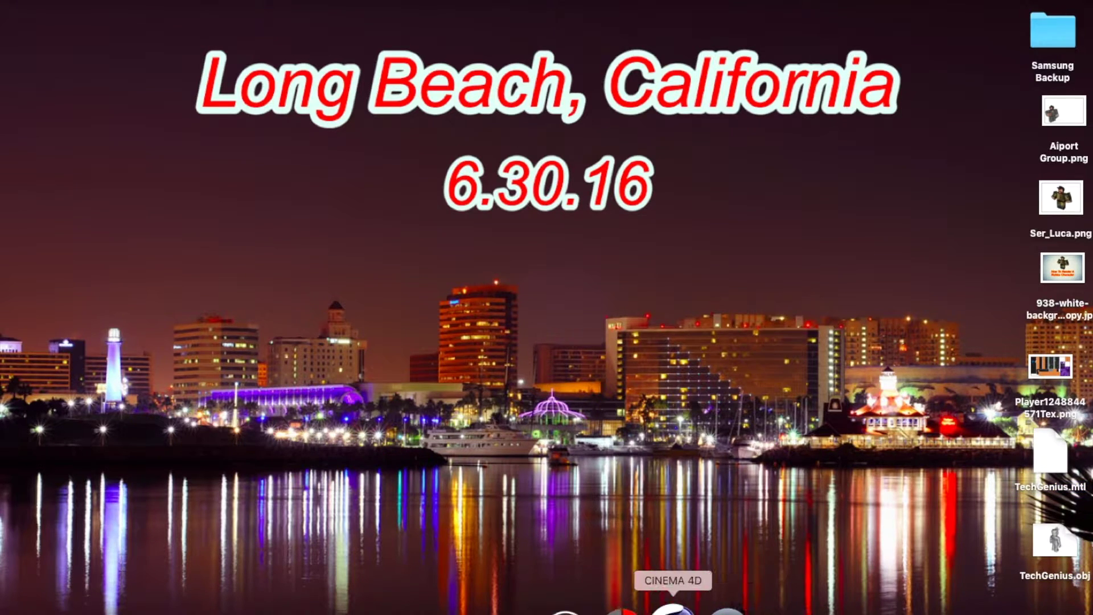
left_click(673, 611)
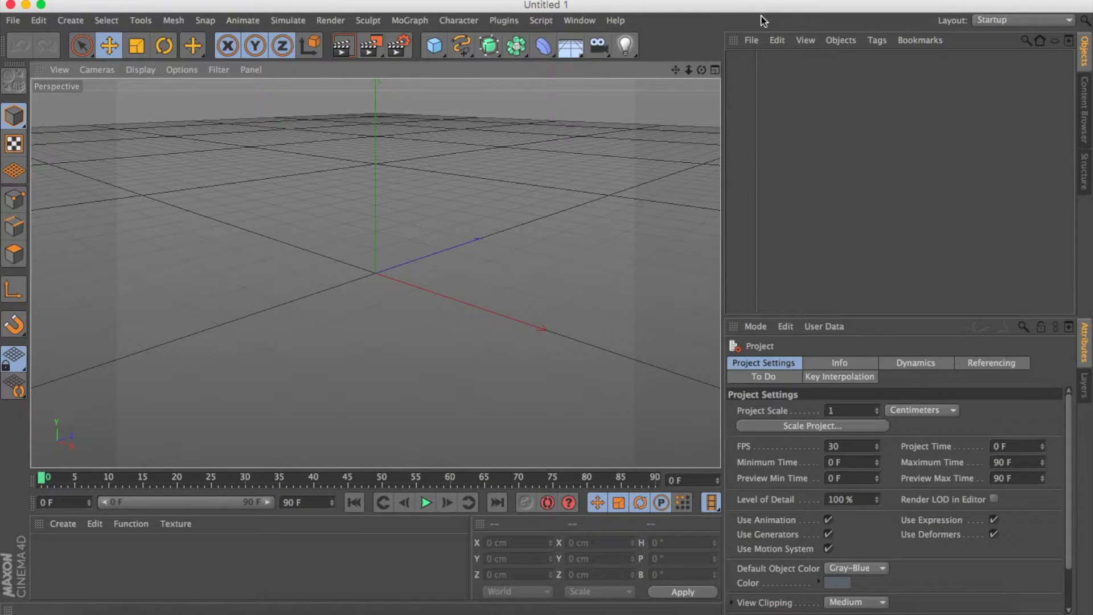
Merge TechGenius.obj from the Desktop using Wavefront import scale 100.
left_click(13, 20)
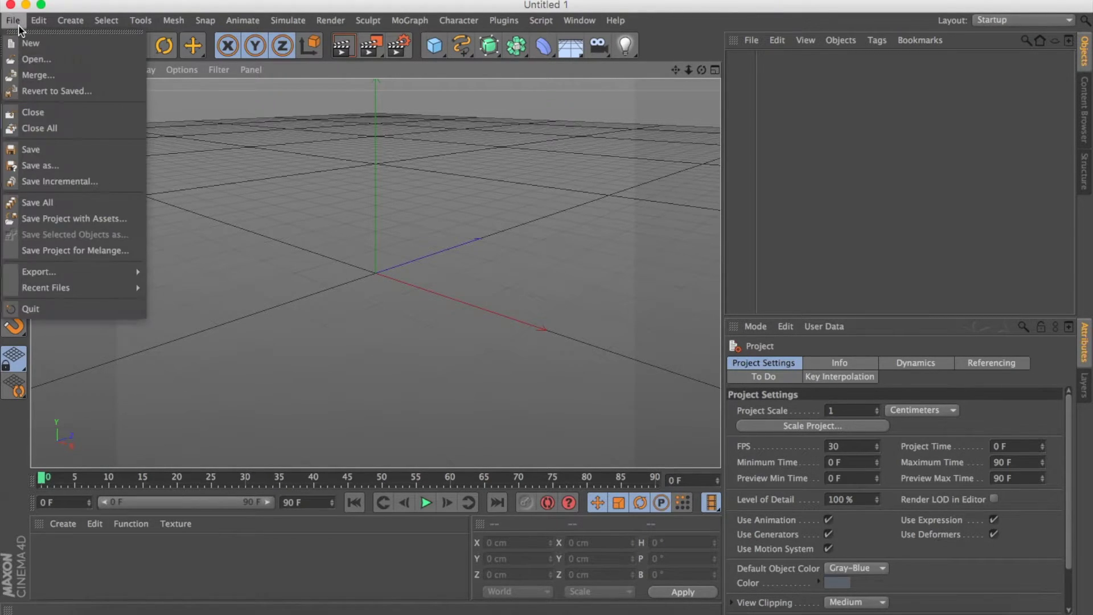
left_click(39, 74)
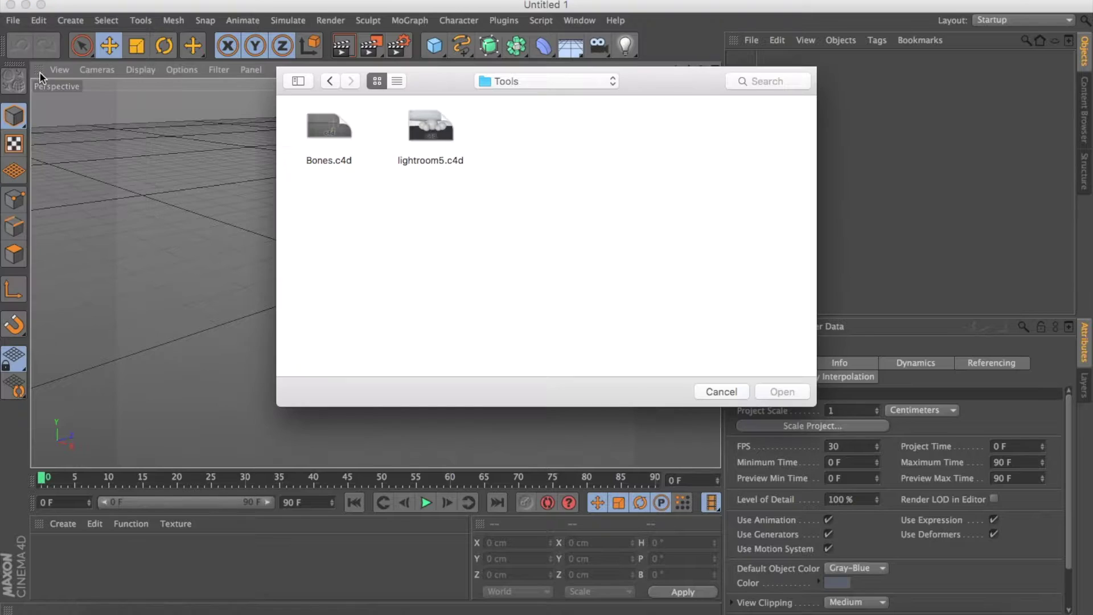
left_click(515, 81)
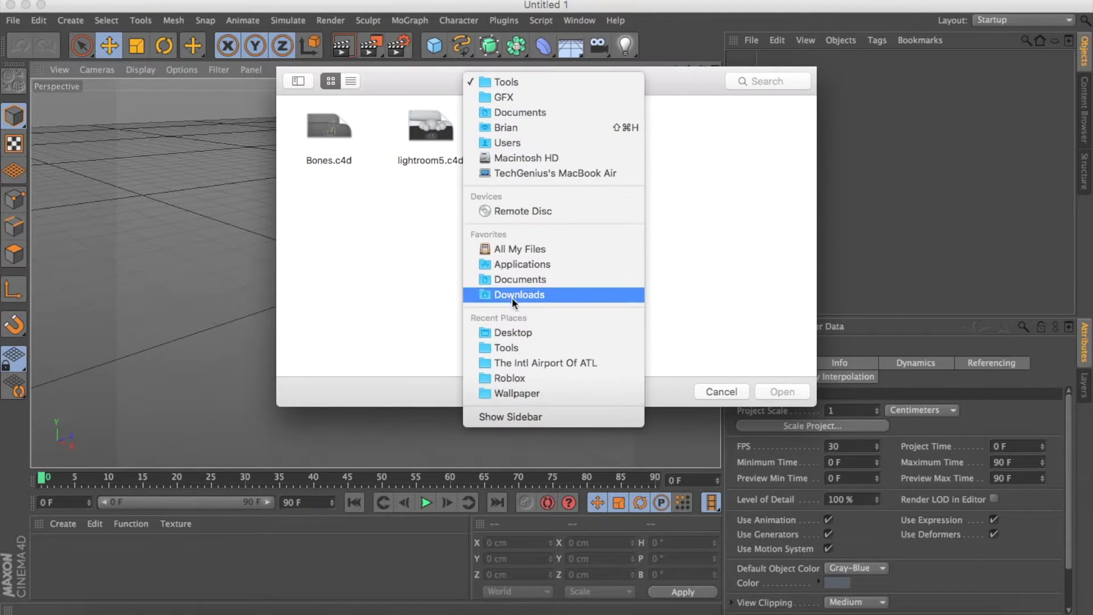
left_click(512, 333)
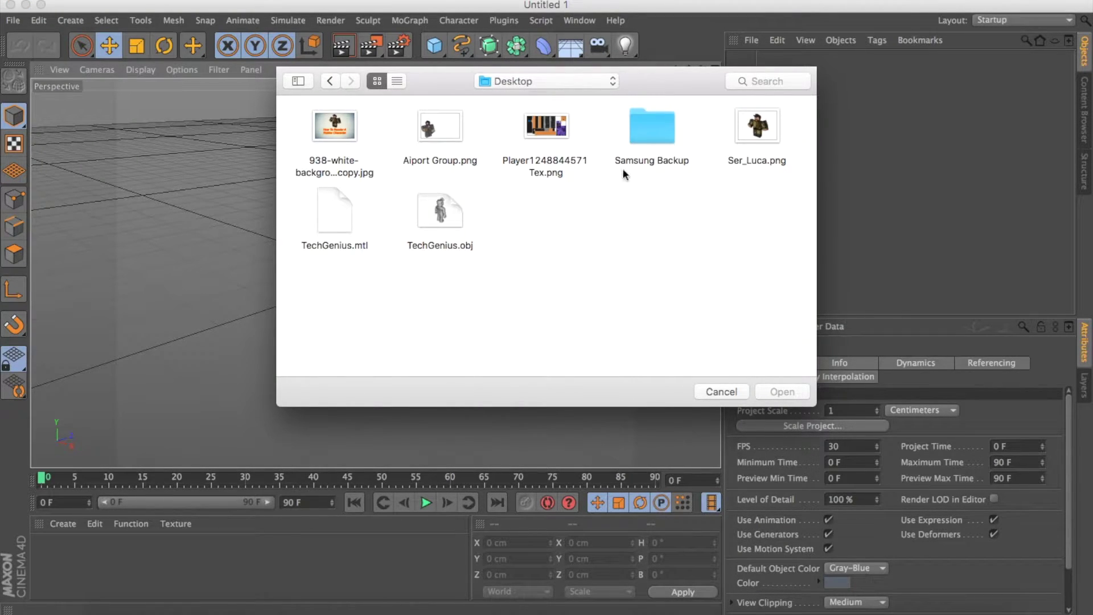
left_click(444, 214)
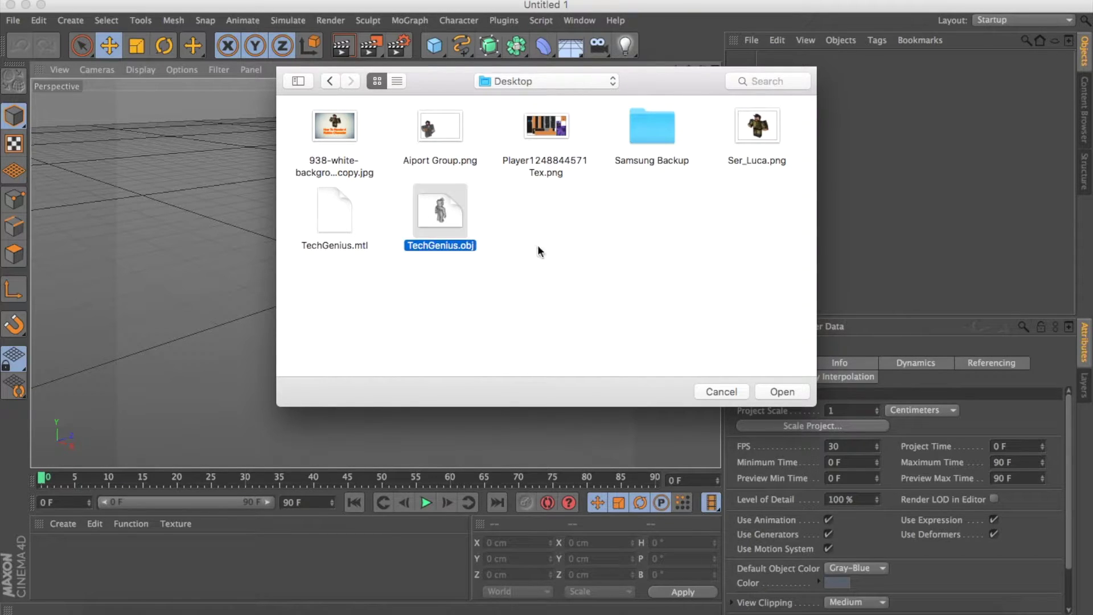
left_click(781, 392)
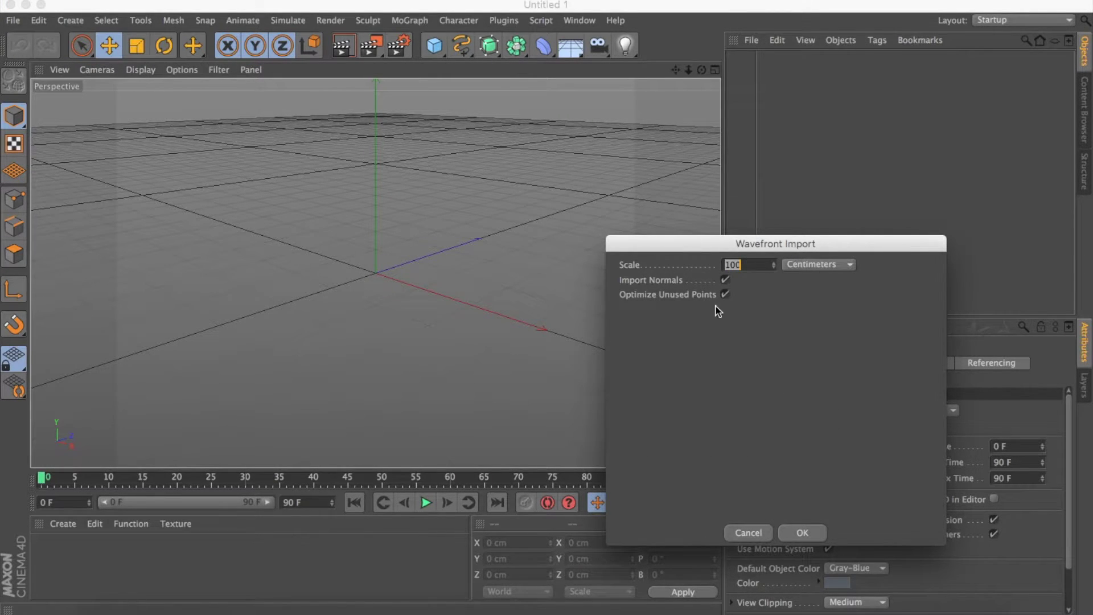
left_click(802, 531)
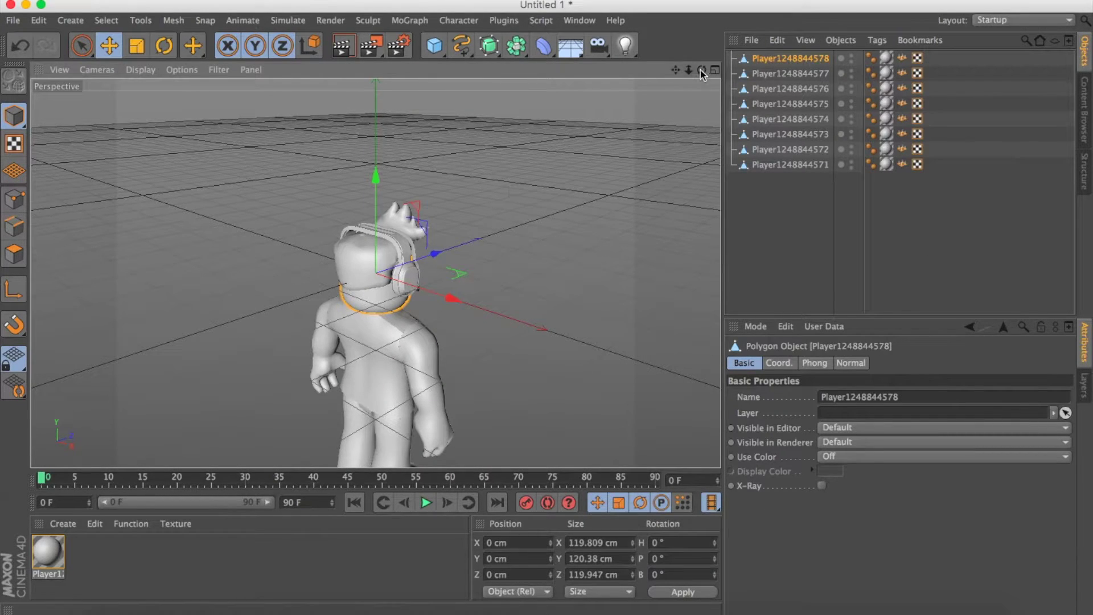
mouse_move(705, 77)
left_mouse_down()
mouse_move(678, 63)
mouse_move(720, 63)
mouse_move(674, 74)
mouse_move(687, 71)
left_mouse_up()
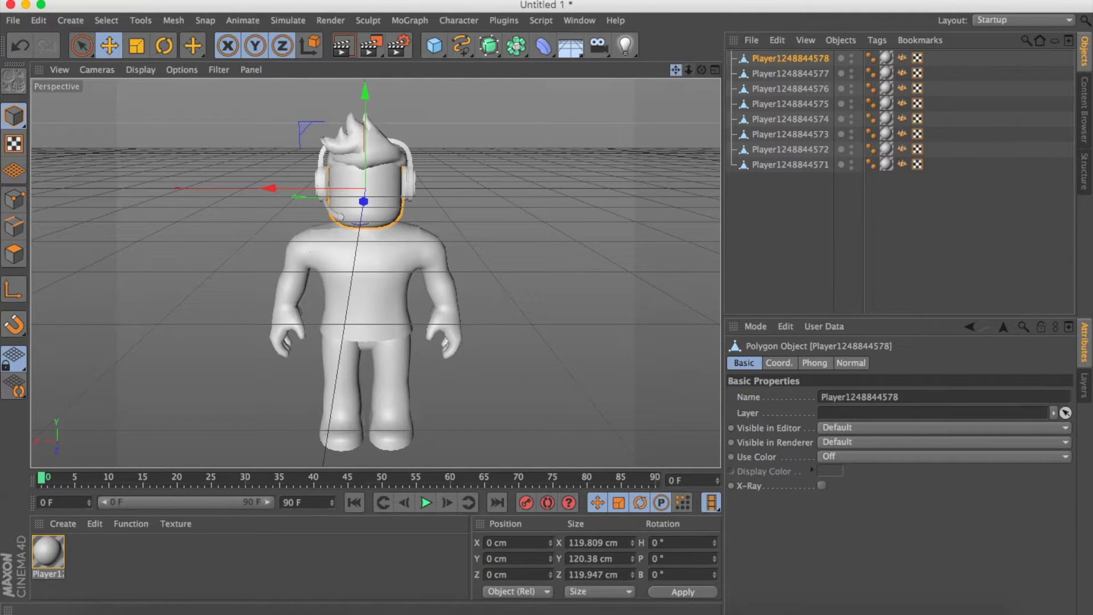
left_click(661, 180)
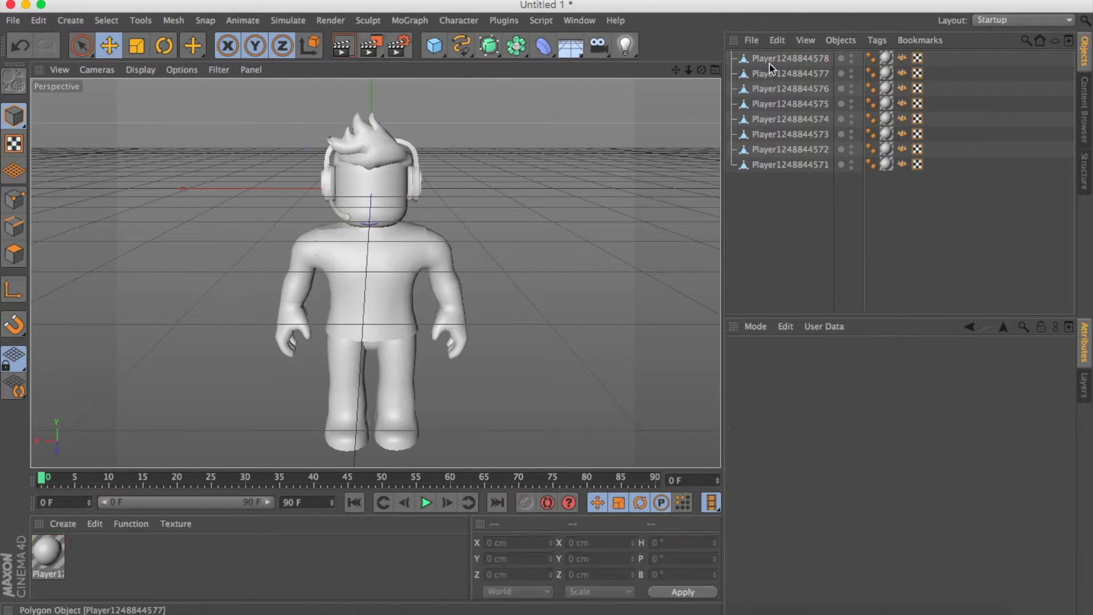
left_click(770, 60)
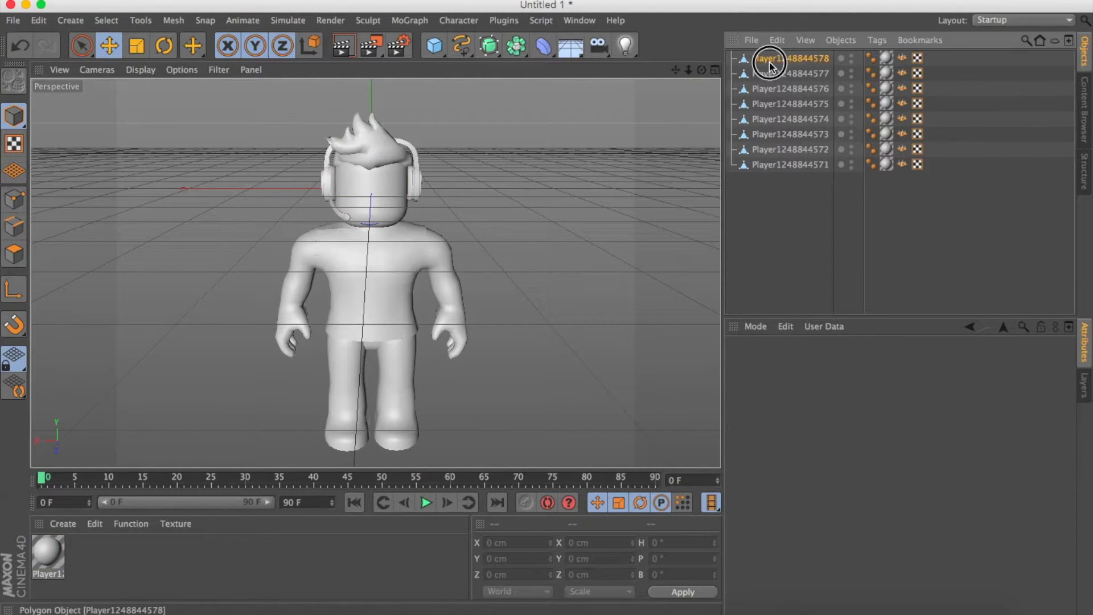
double_click(46, 561)
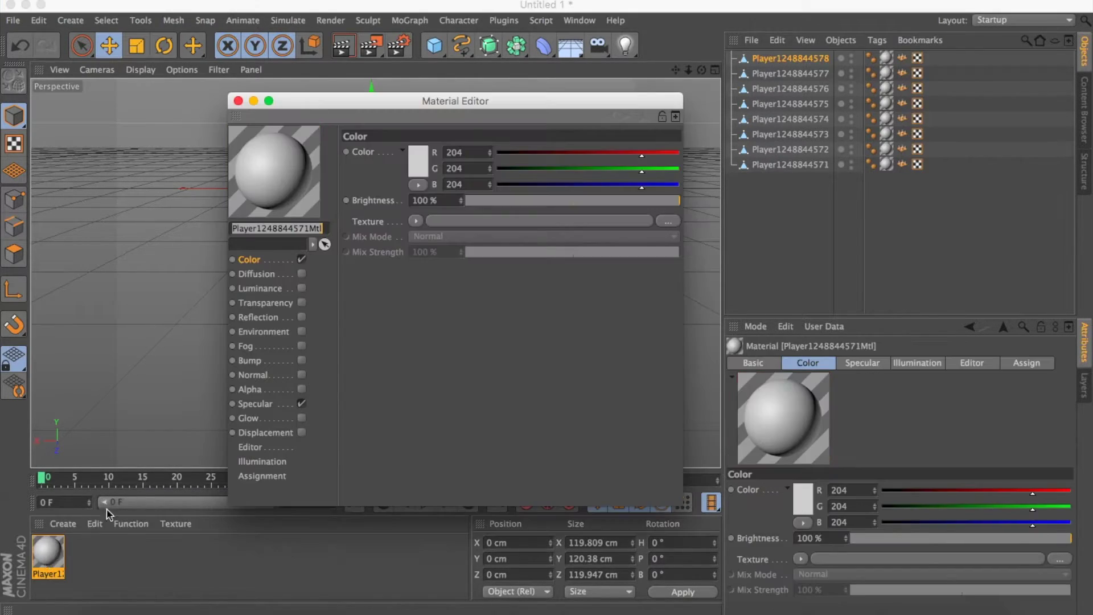
left_click(669, 222)
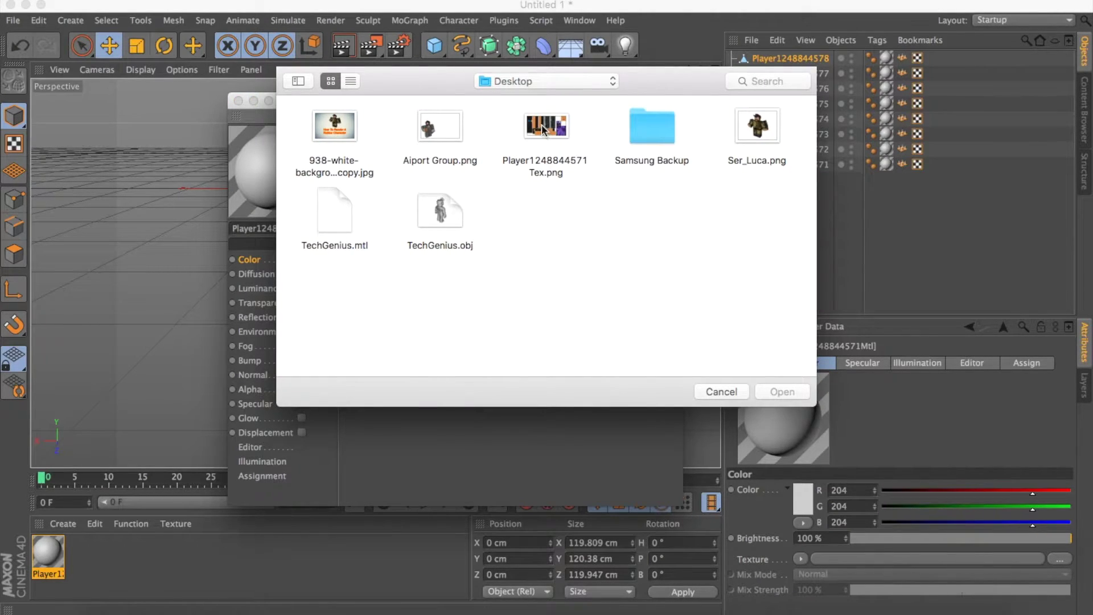
left_click(574, 180)
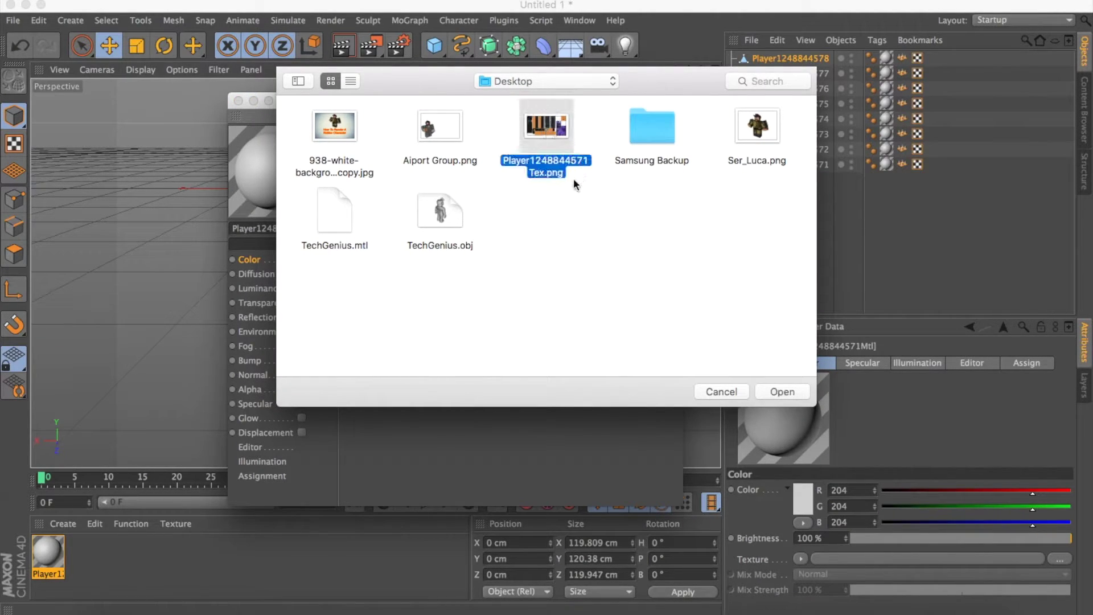
left_click(780, 392)
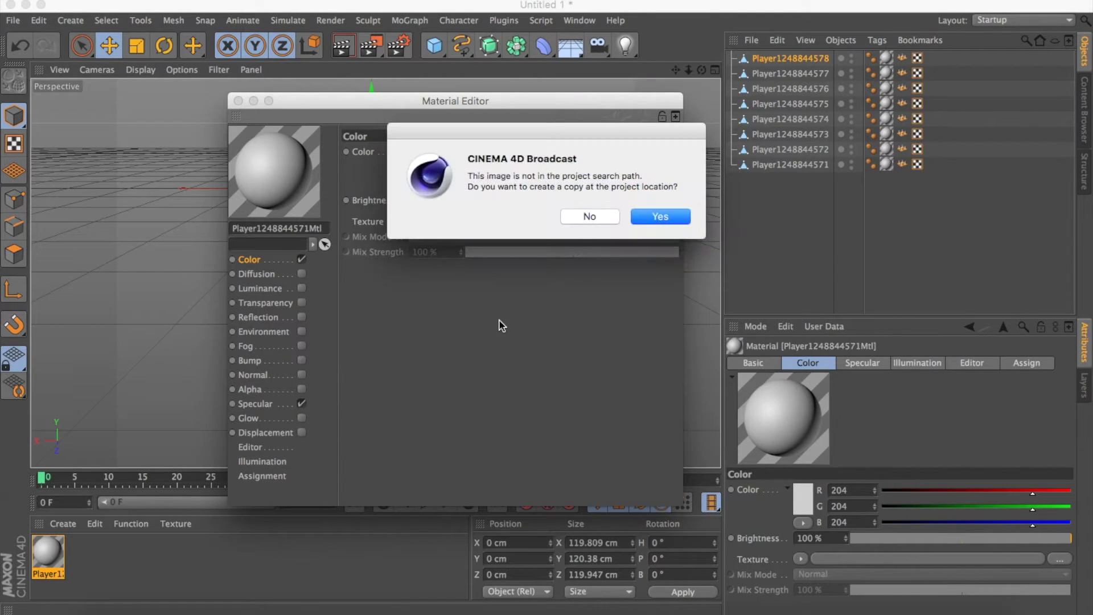
left_click(590, 217)
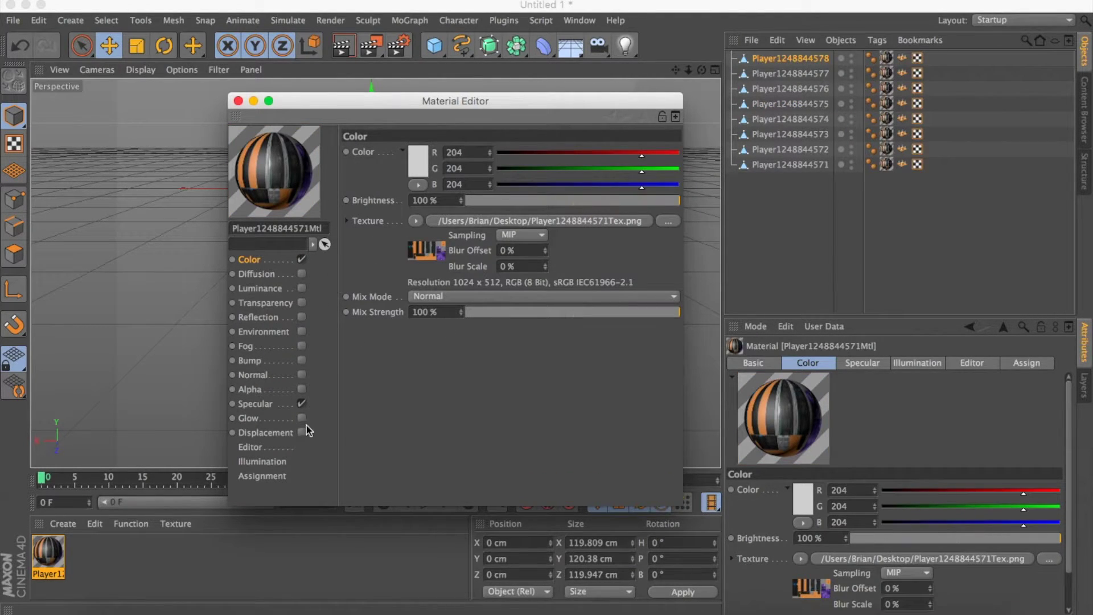
left_click(301, 404)
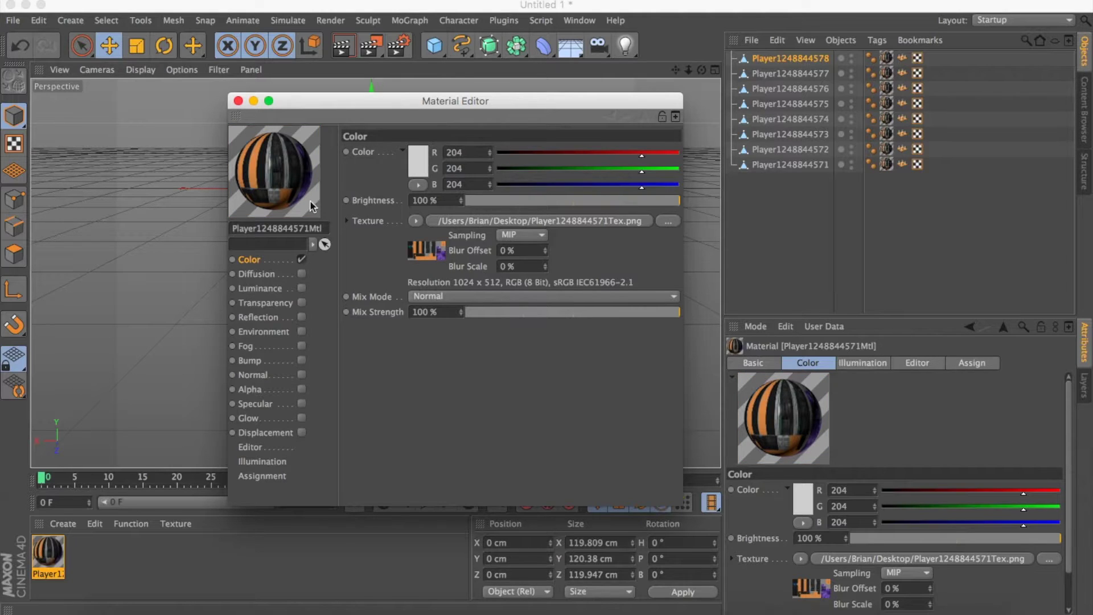
left_click(238, 101)
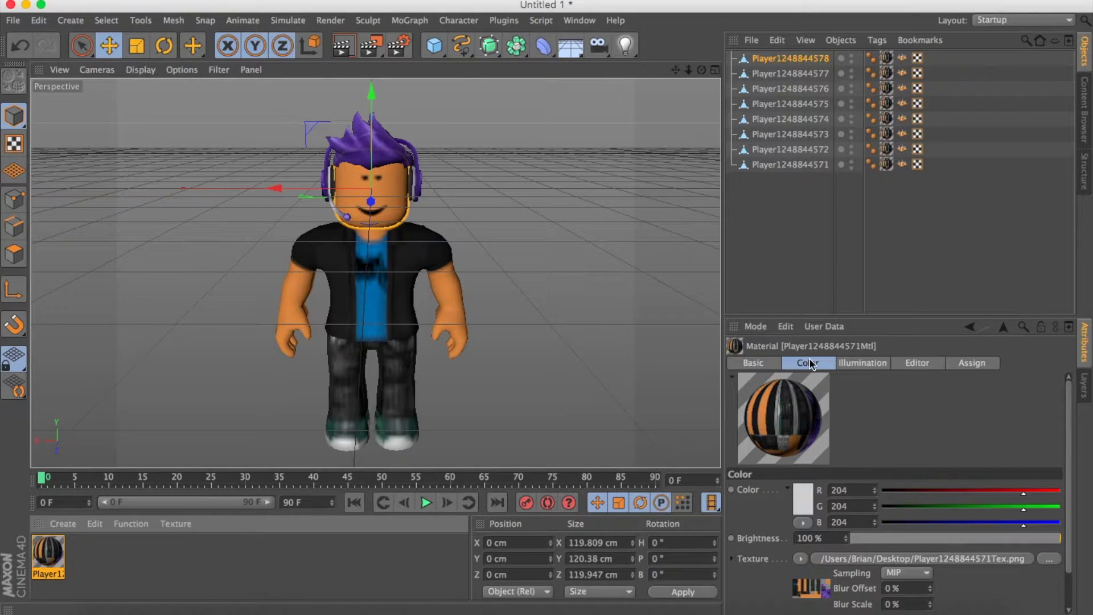
Set the material's Texture Preview Size to No Scaling, then orbit and pan the view.
left_click(912, 364)
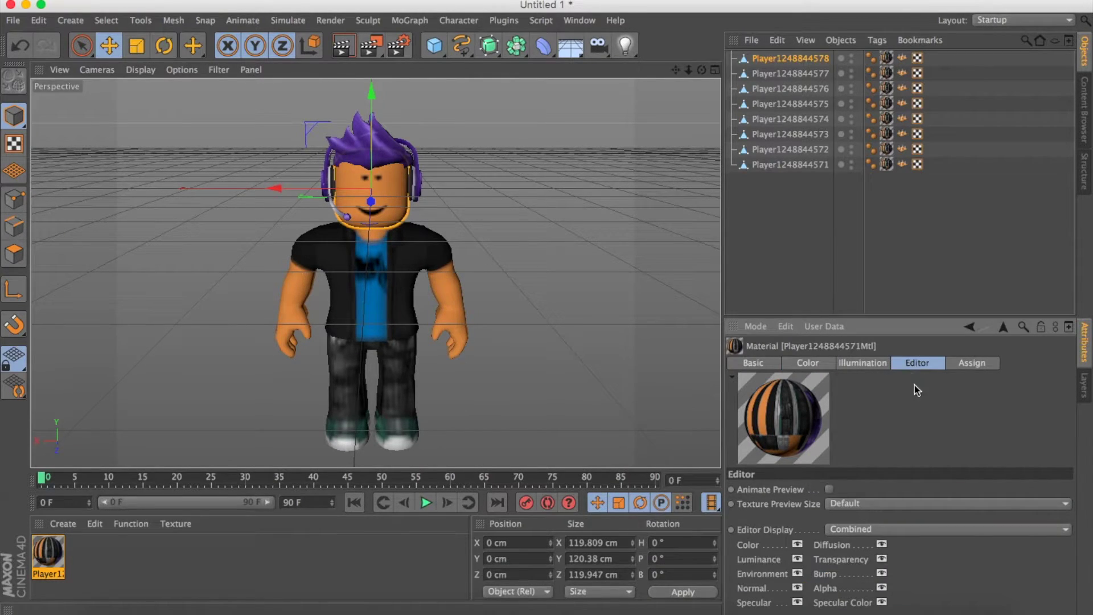
left_click(854, 504)
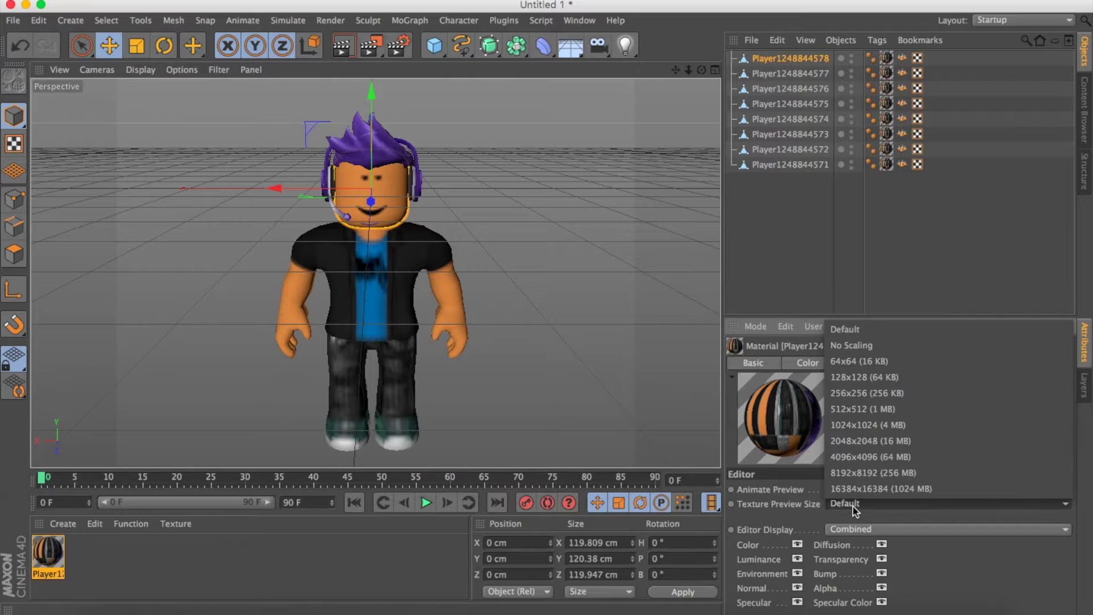
left_click(863, 346)
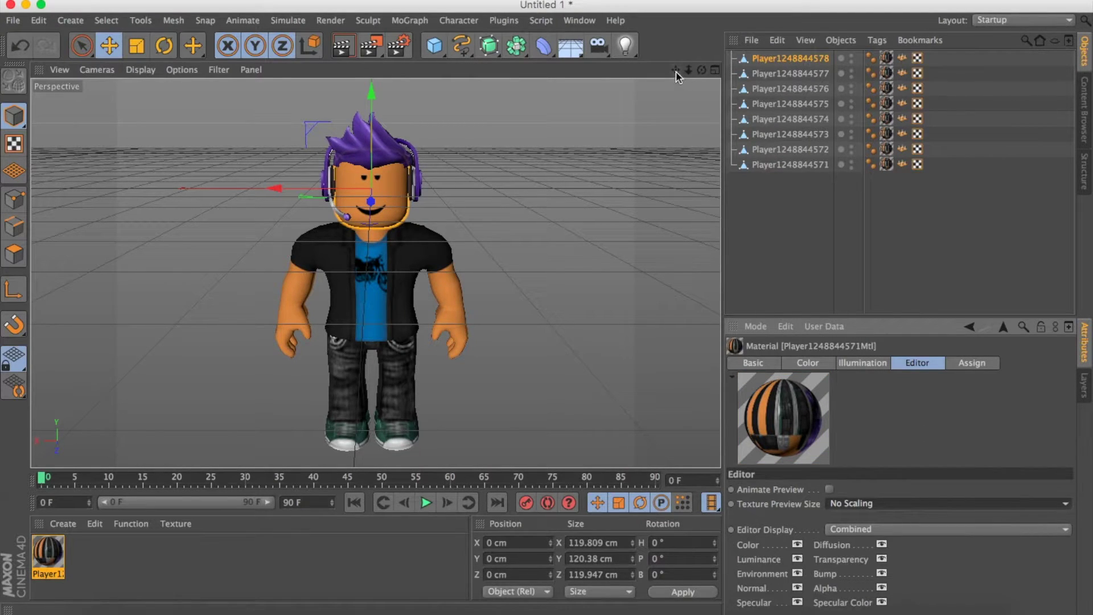
left_click_drag(702, 69, 631, 168)
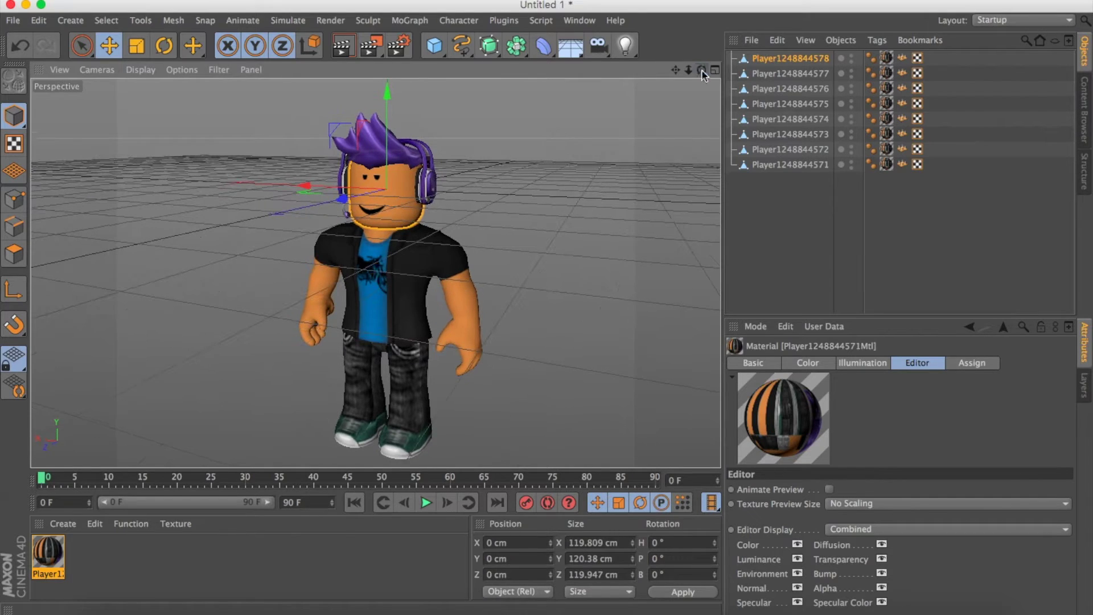
left_click(630, 168)
left_click_drag(676, 70, 370, 273)
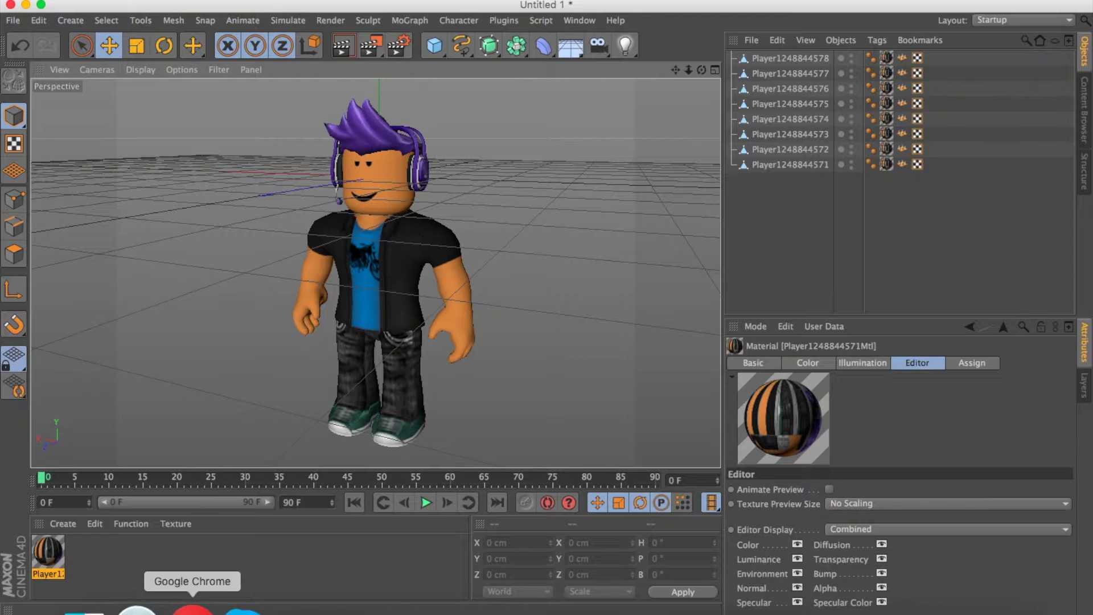
left_click(12, 21)
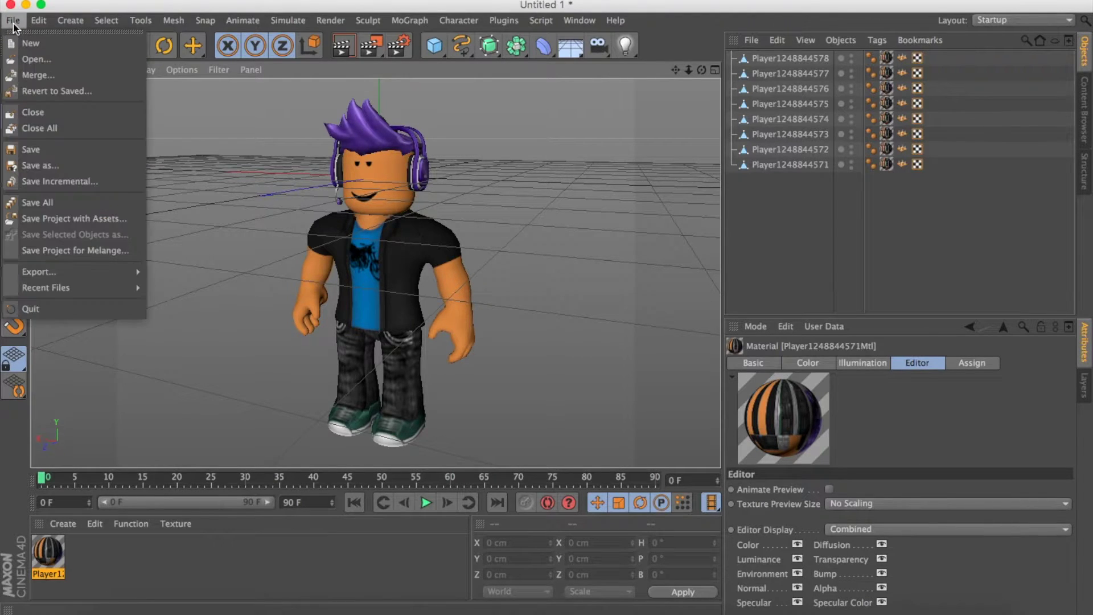
Merge Bones.c4d from Documents > GFX > Tools into the scene.
left_click(38, 76)
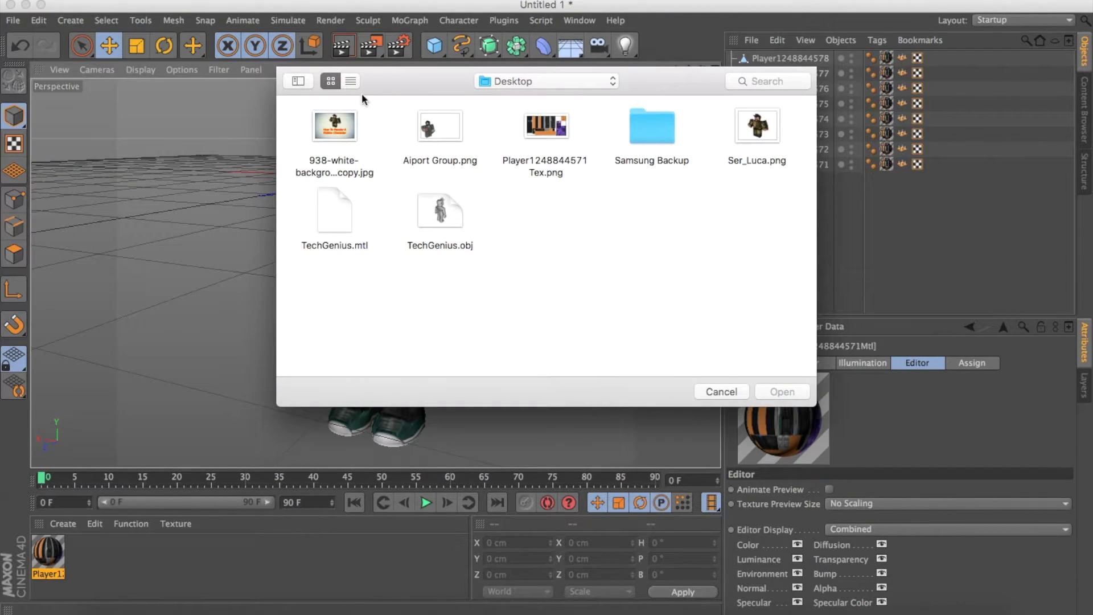
left_click(525, 85)
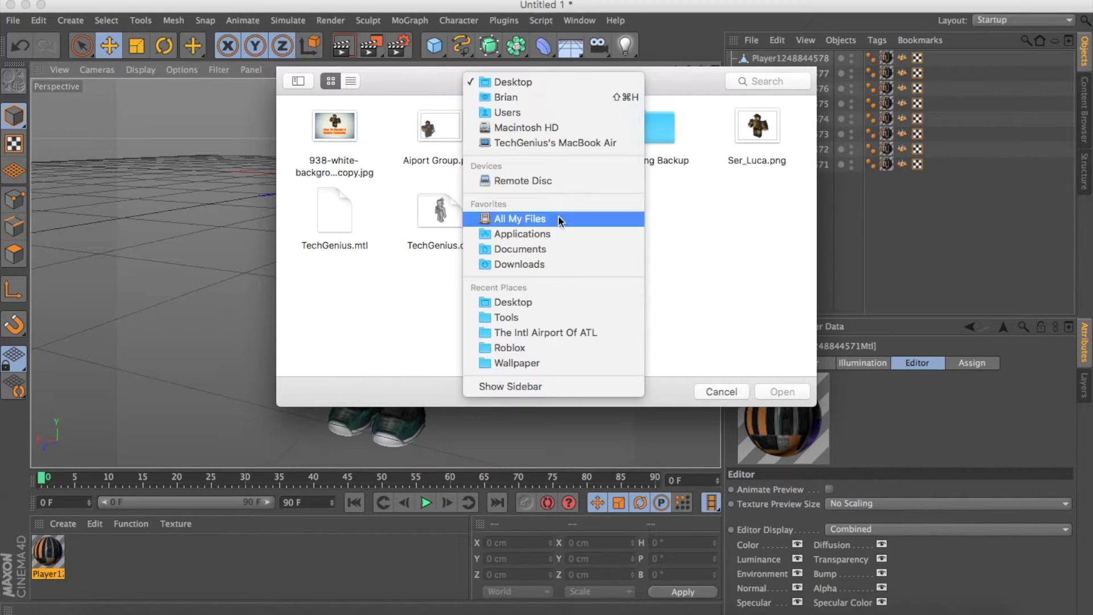
left_click(509, 254)
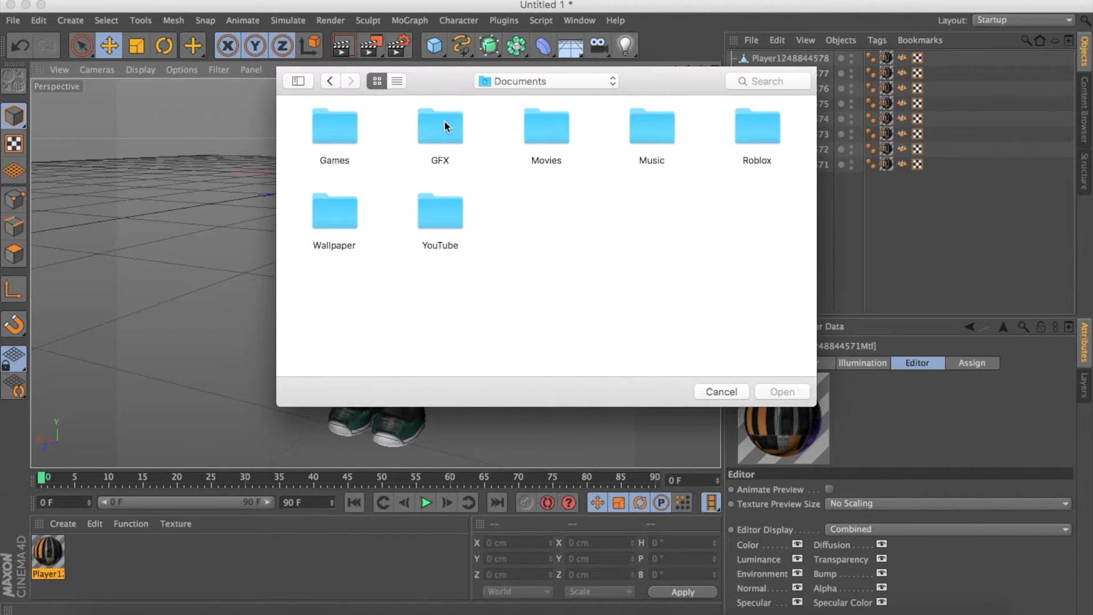
double_click(444, 125)
double_click(336, 126)
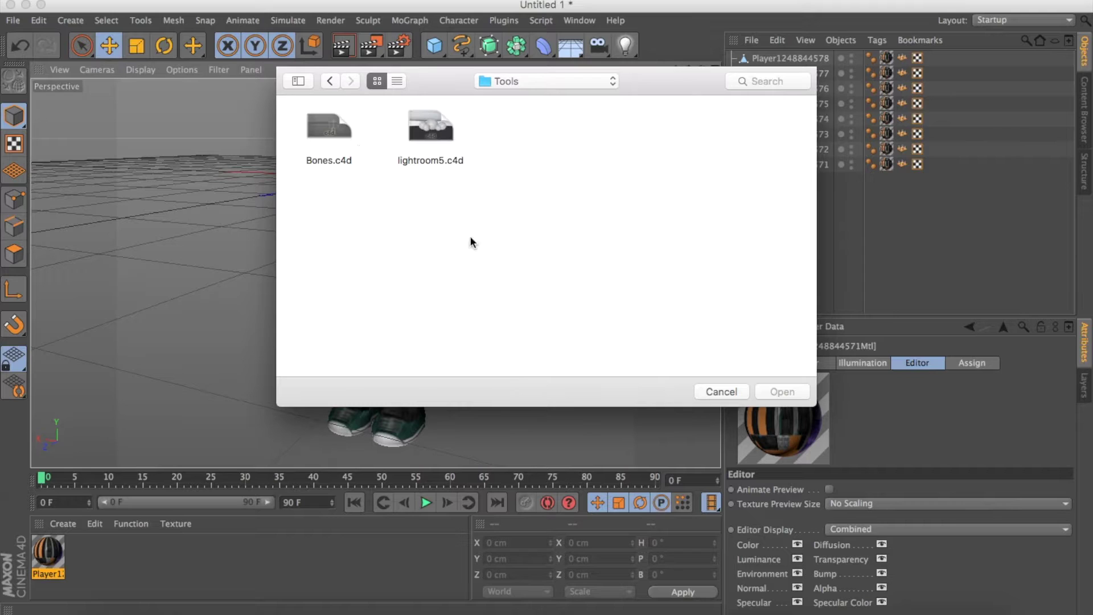
double_click(332, 131)
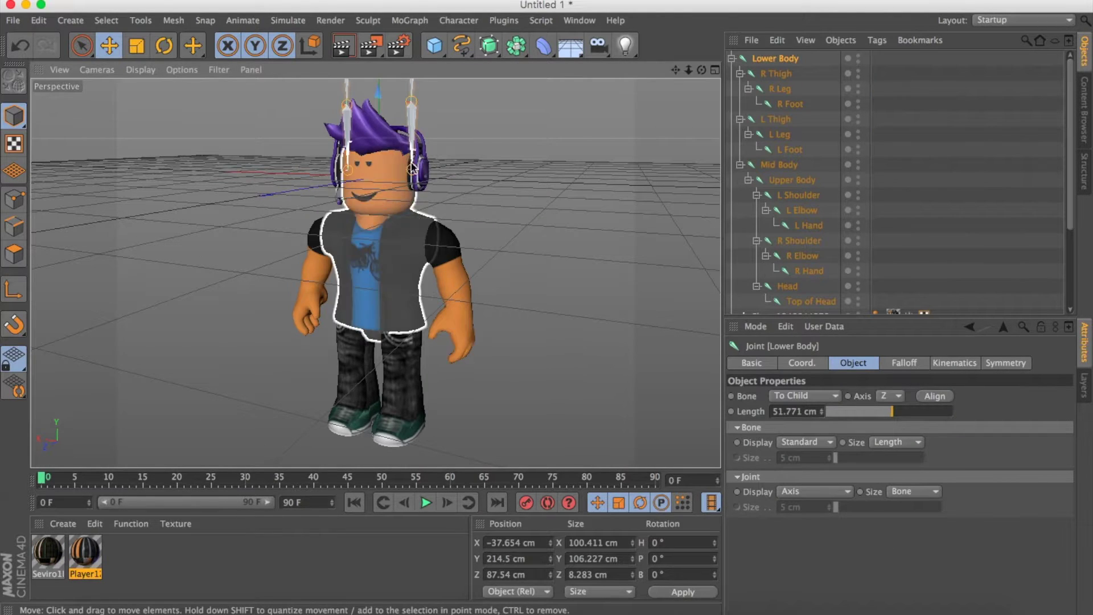
Move the Lower Body root joint along Z to 67.145 cm above the avatar.
left_click_drag(675, 70, 669, 97)
left_click_drag(375, 274, 410, 262)
left_click_drag(345, 276, 364, 266)
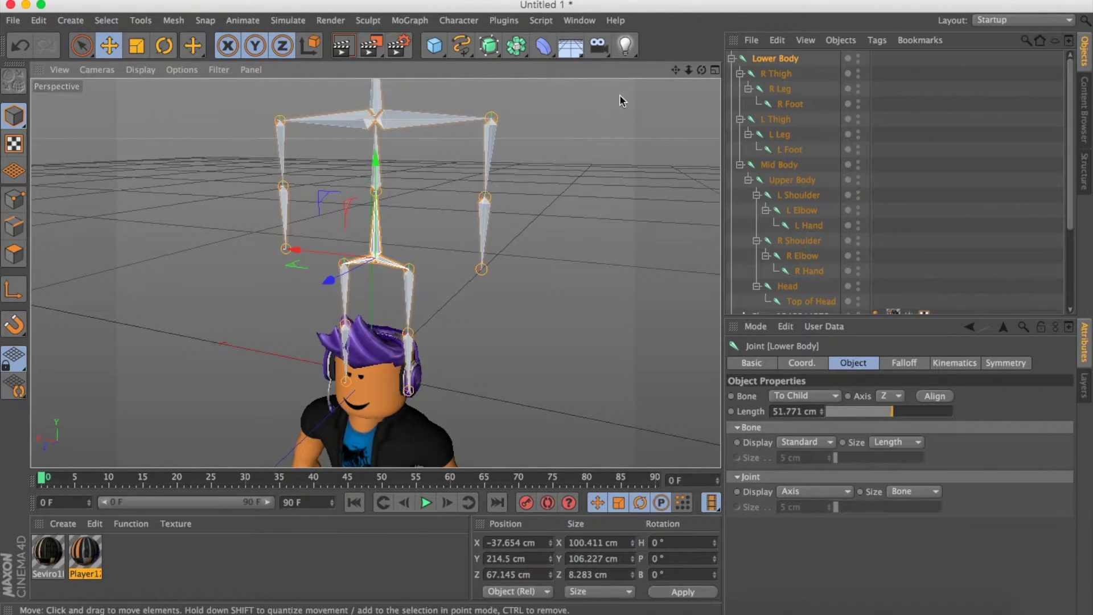
left_click_drag(701, 70, 691, 165)
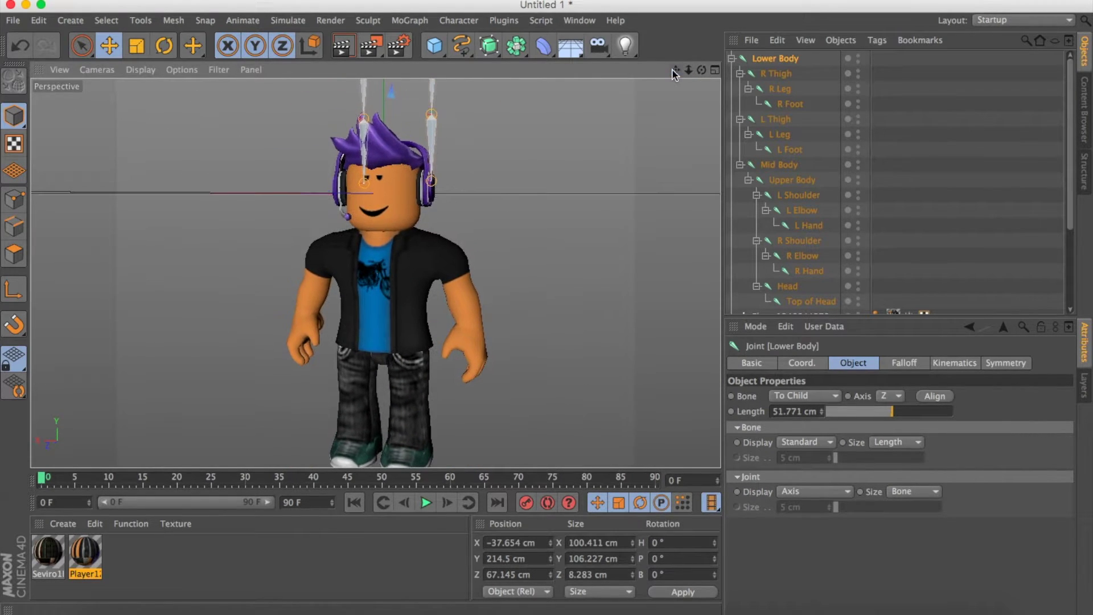
left_click(605, 215)
Rename the first two Player meshes to Head and Left Arm.
scroll(818, 183, "down", 4)
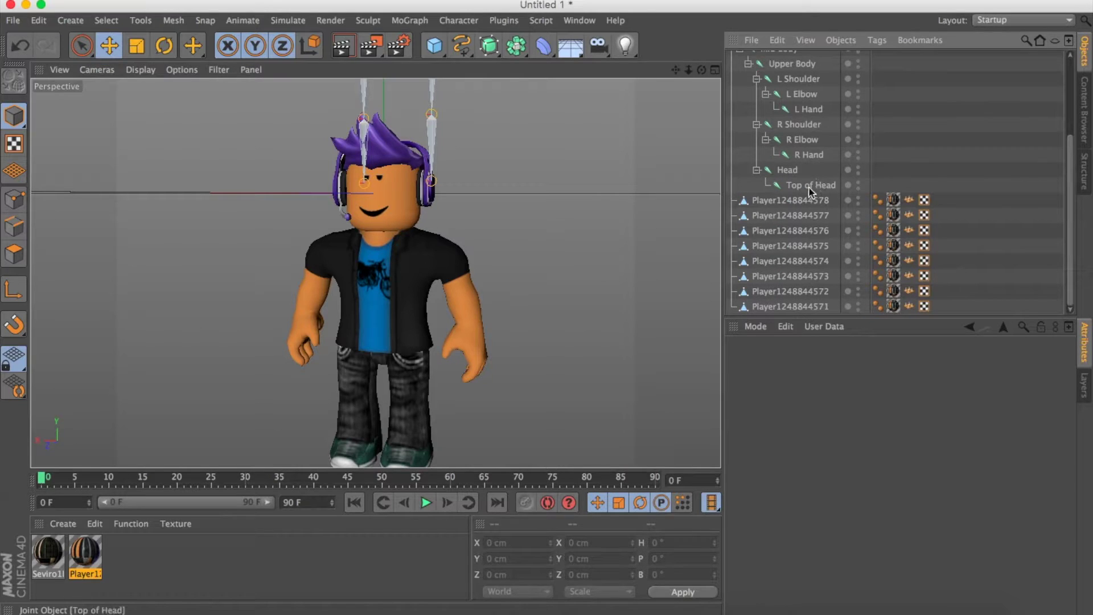
left_click(809, 200)
left_click_drag(923, 396, 792, 394)
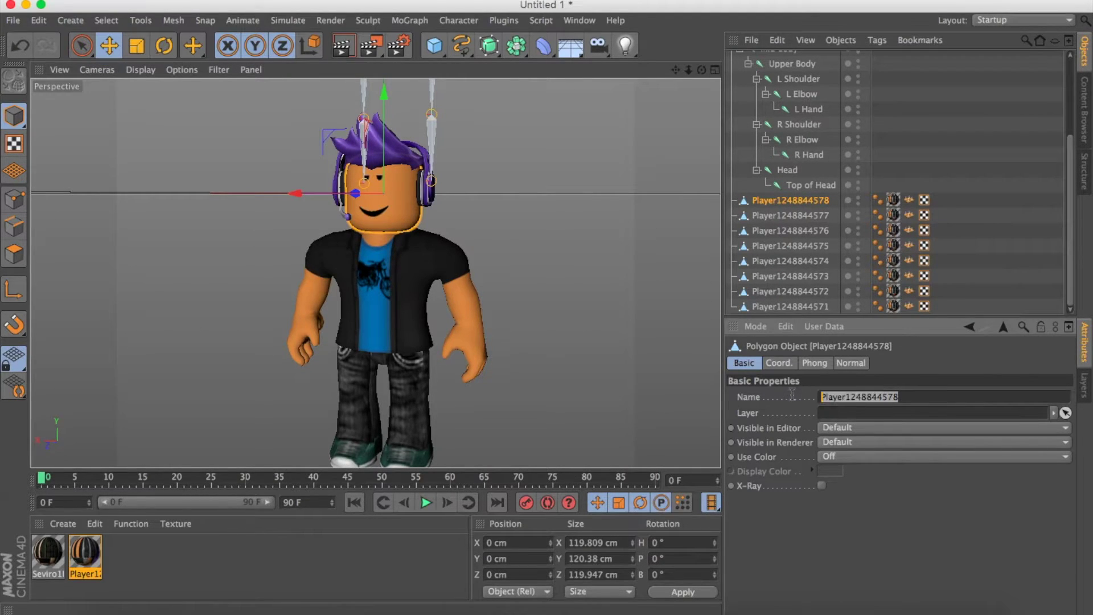
key("BackSpace")
type("Head")
key("Return")
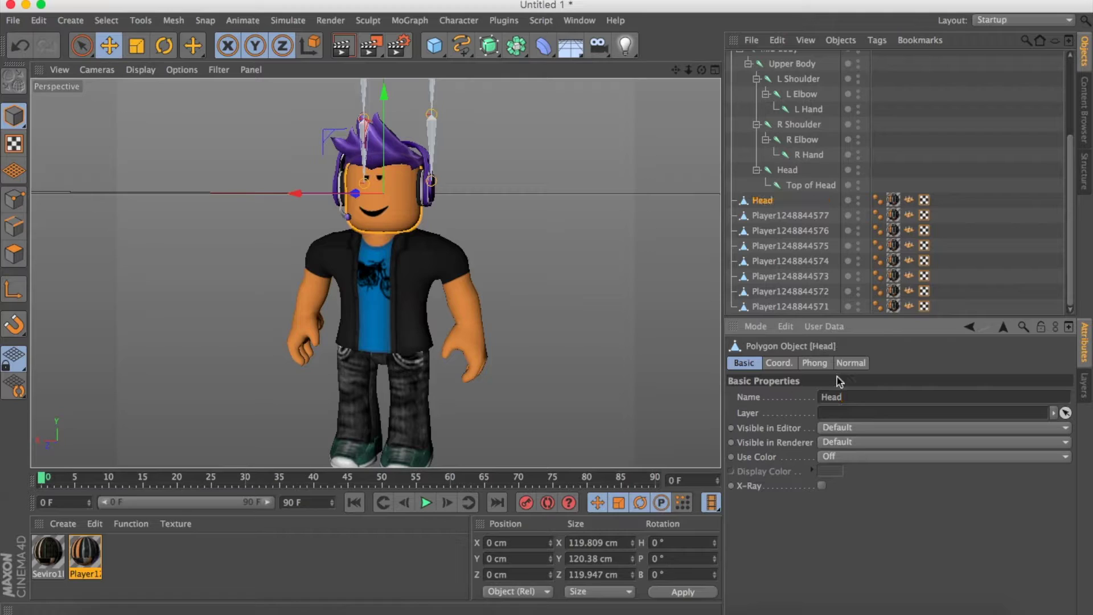
left_click(772, 217)
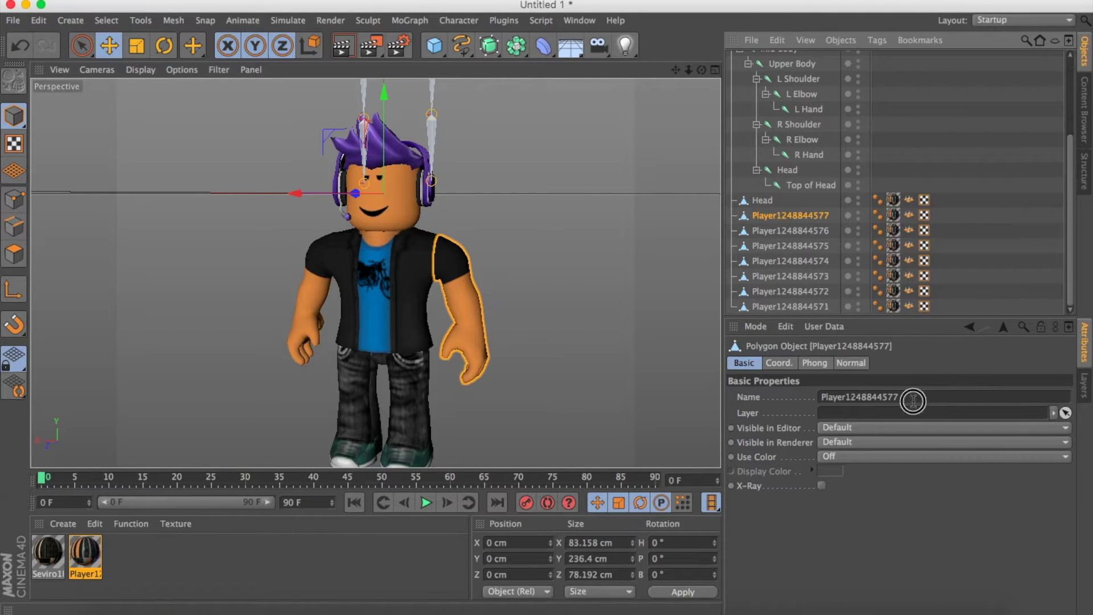
left_click_drag(906, 396, 820, 398)
key("BackSpace")
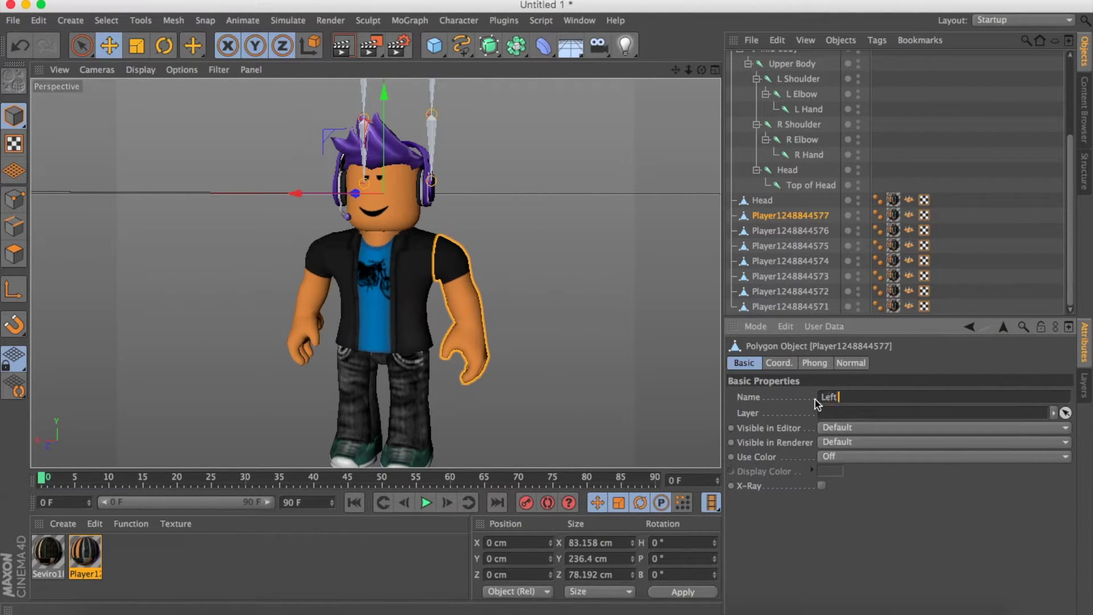
type("Left Arm")
key("Return")
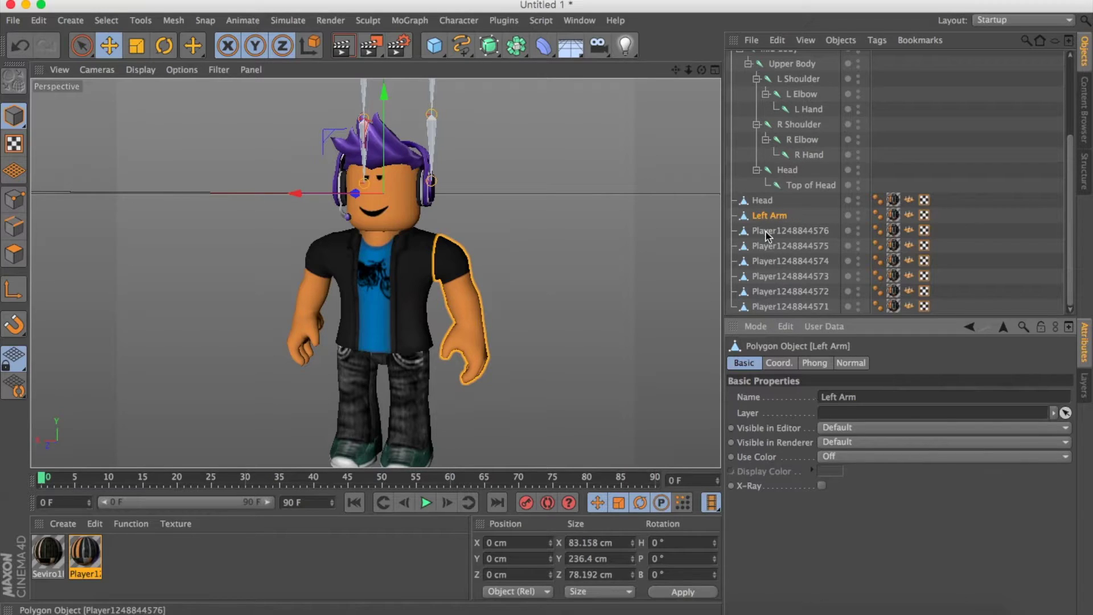
Rename the next two Player meshes to Left Leg and Right Arm.
left_click(770, 231)
left_click(917, 399)
left_click_drag(917, 398, 781, 400)
key("BackSpace")
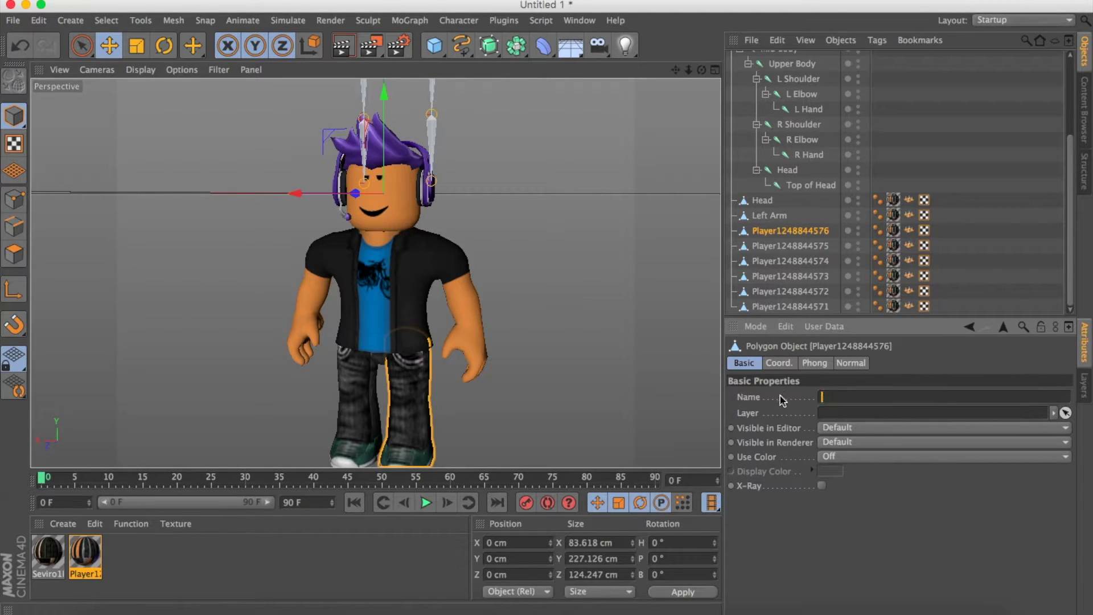
type("Left Leg")
key("Return")
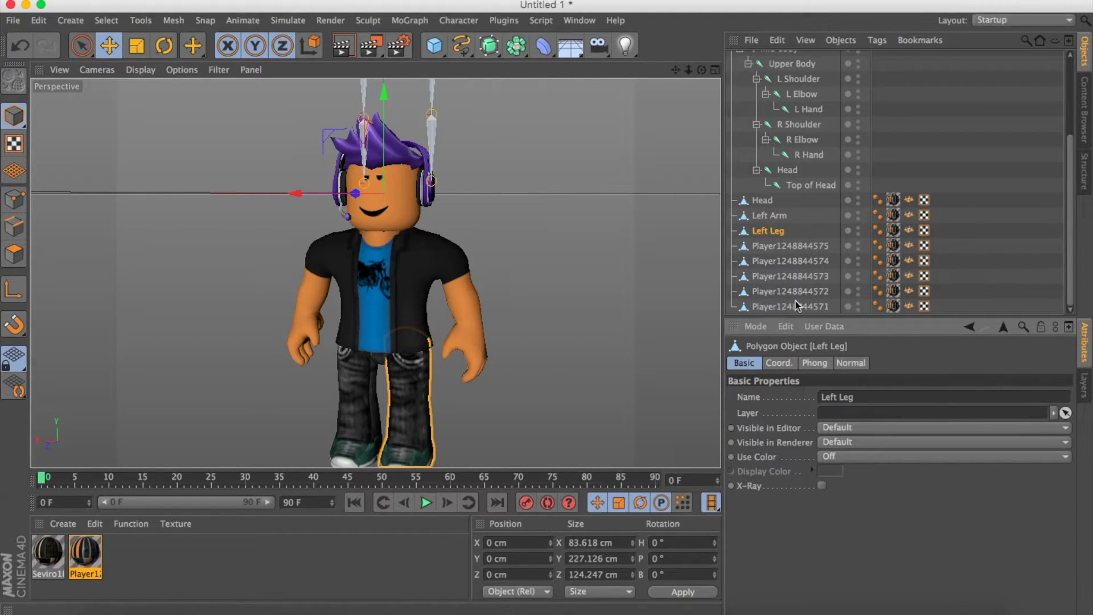
left_click(791, 245)
left_click_drag(917, 393, 820, 397)
key("BackSpace")
type("Right Arm")
key("Return")
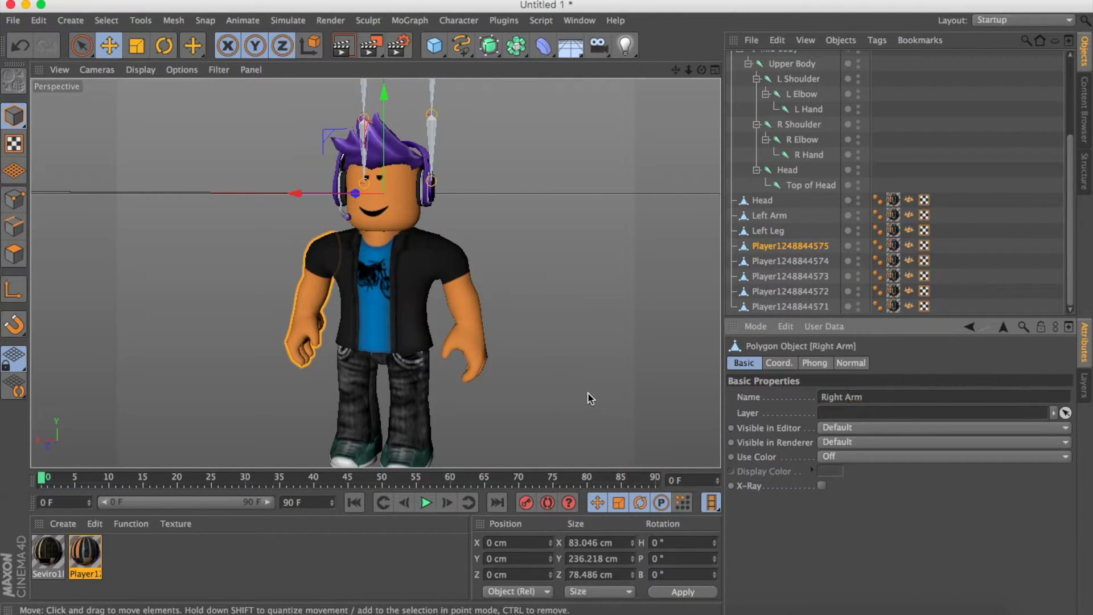
Rename the next two Player meshes to Right Leg and Torso.
left_click(805, 261)
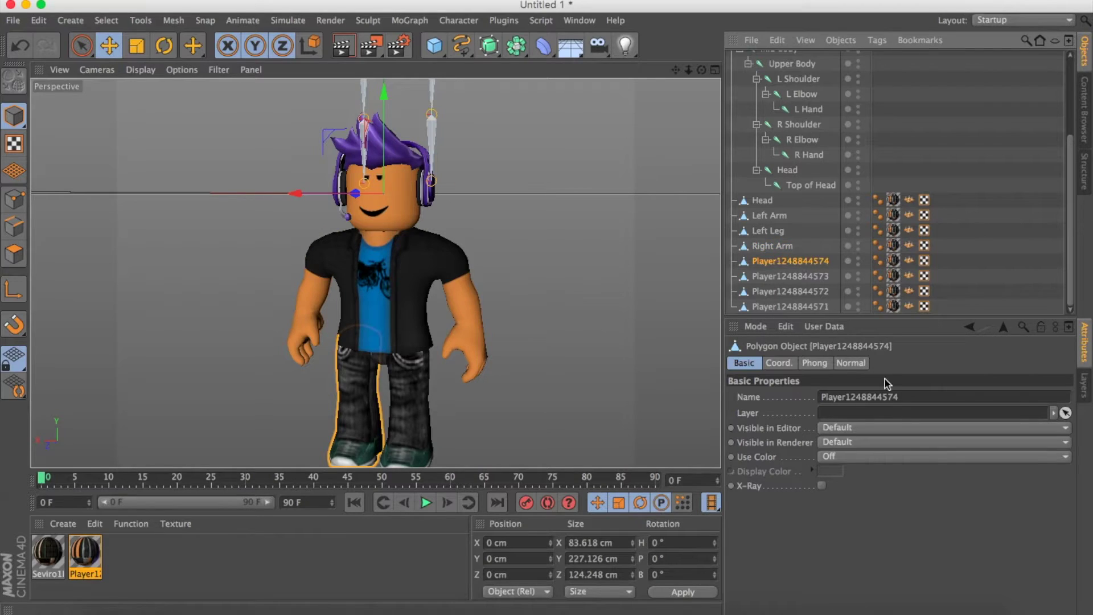
left_click_drag(913, 396, 797, 398)
key("BackSpace")
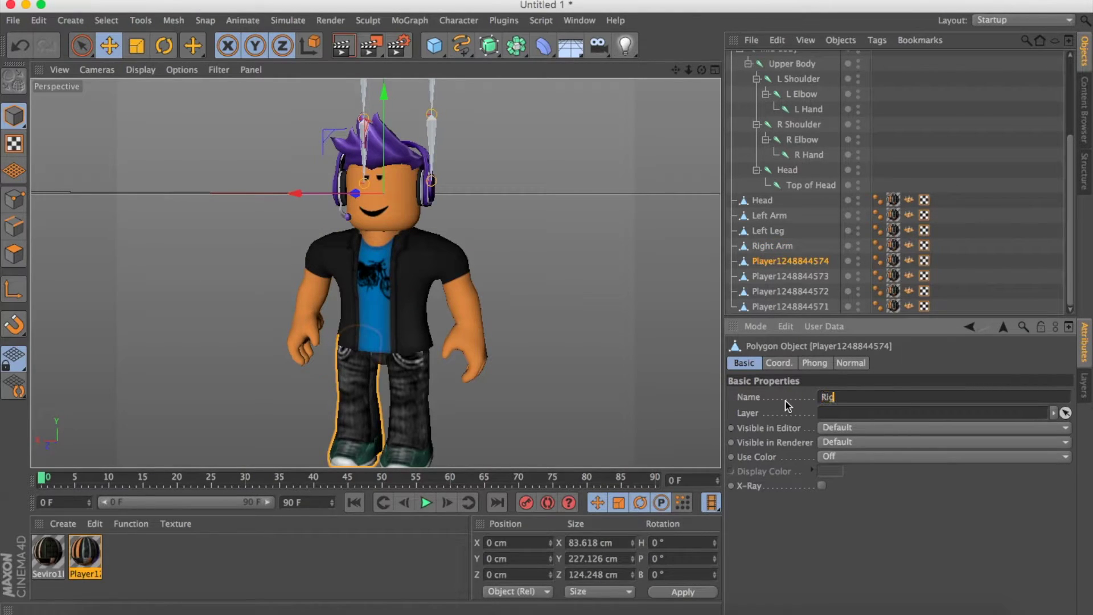
type("Right Leg")
key("Return")
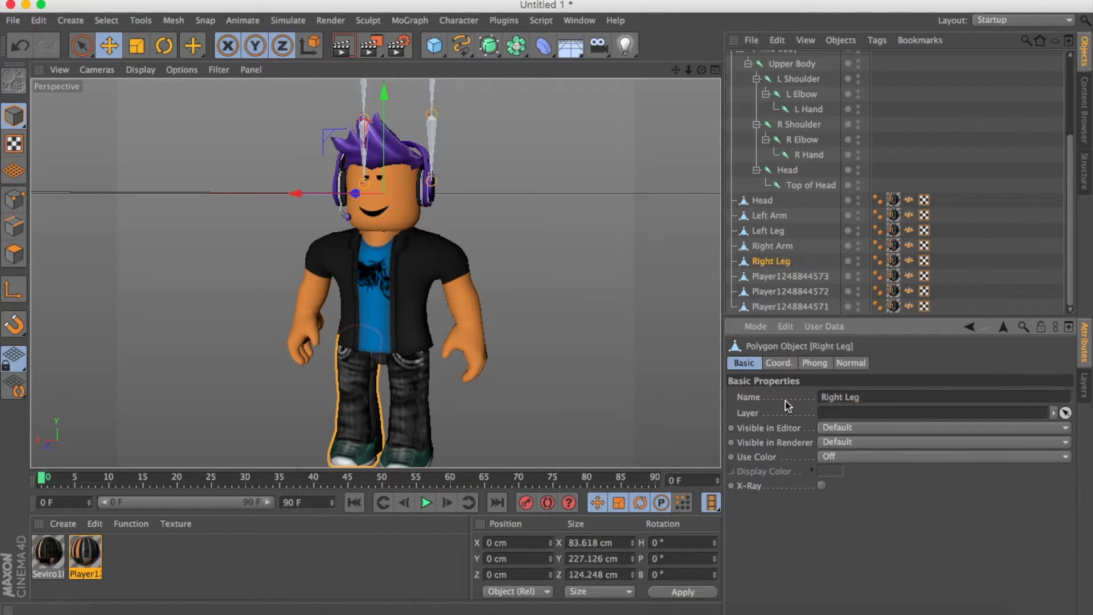
left_click(790, 275)
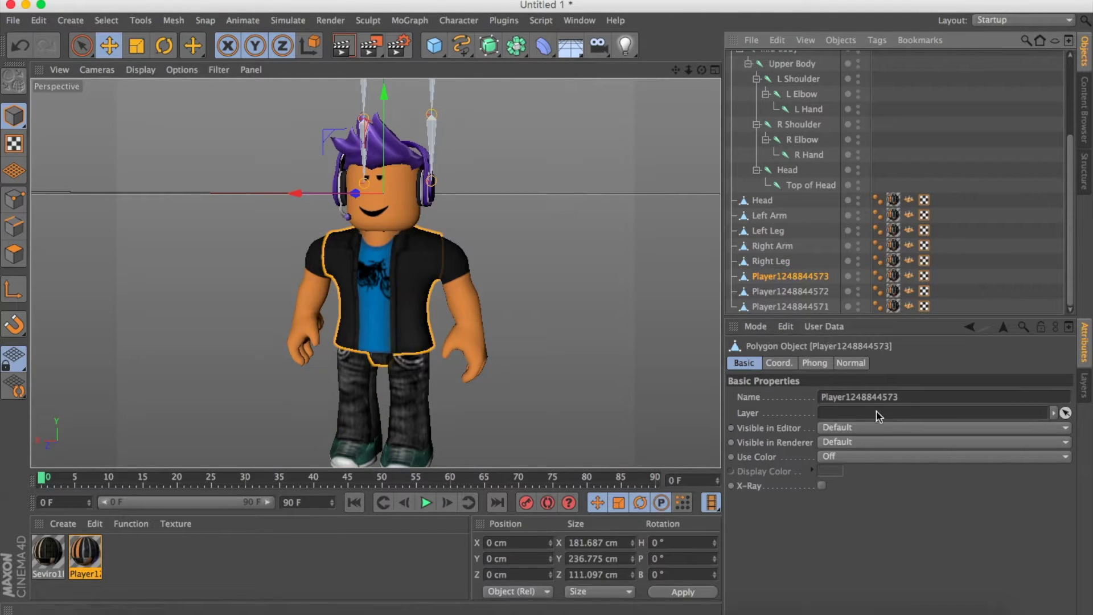
left_click_drag(905, 399, 786, 403)
key("BackSpace")
type("Torso")
key("Return")
Rename both the hair and headphones meshes to Hats.
left_click(936, 291)
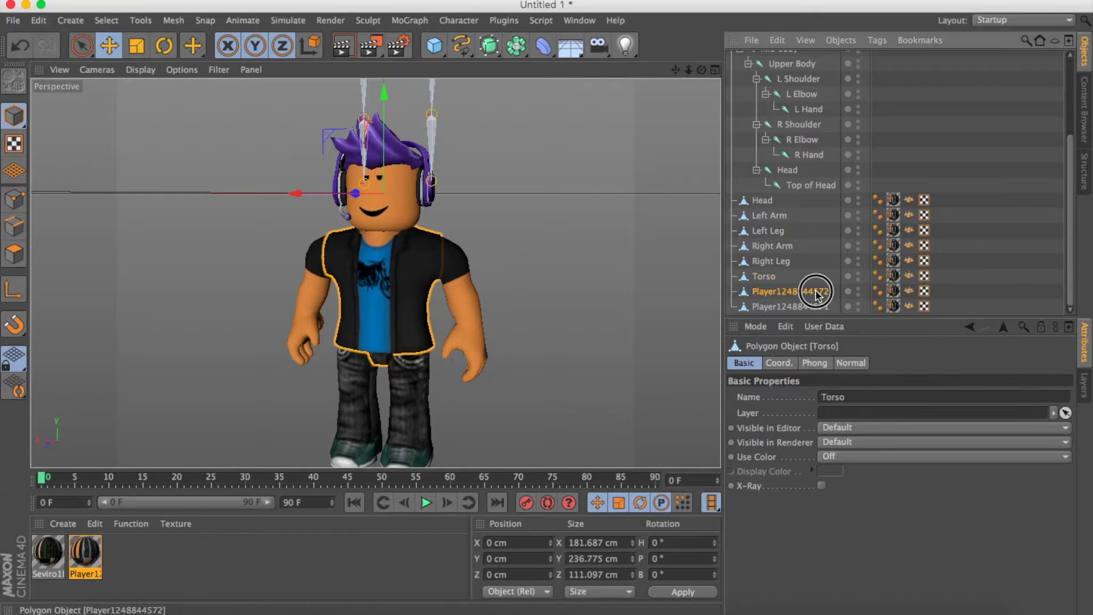
left_click_drag(921, 398, 683, 396)
key("BackSpace")
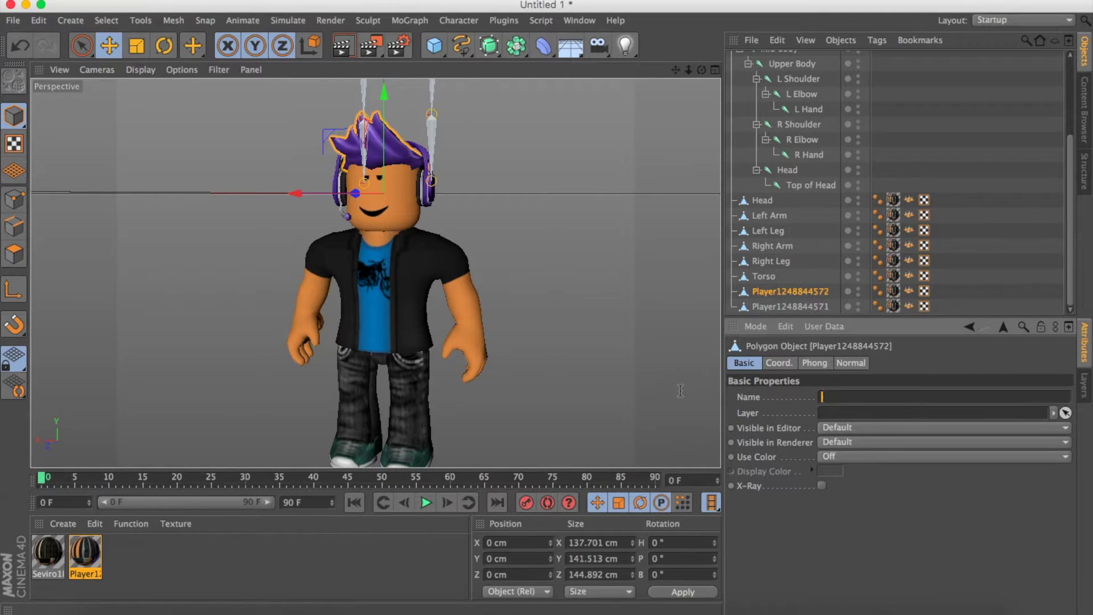
type("Hats")
key("Return")
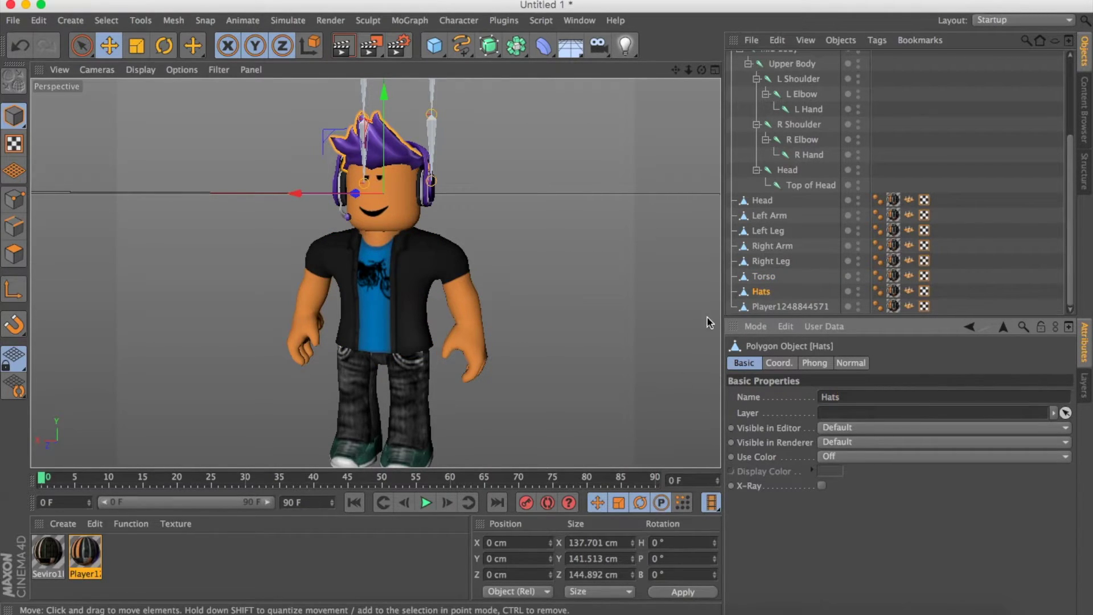
left_click(758, 307)
left_click_drag(902, 397, 769, 396)
key("BackSpace")
type("Hats")
key("Return")
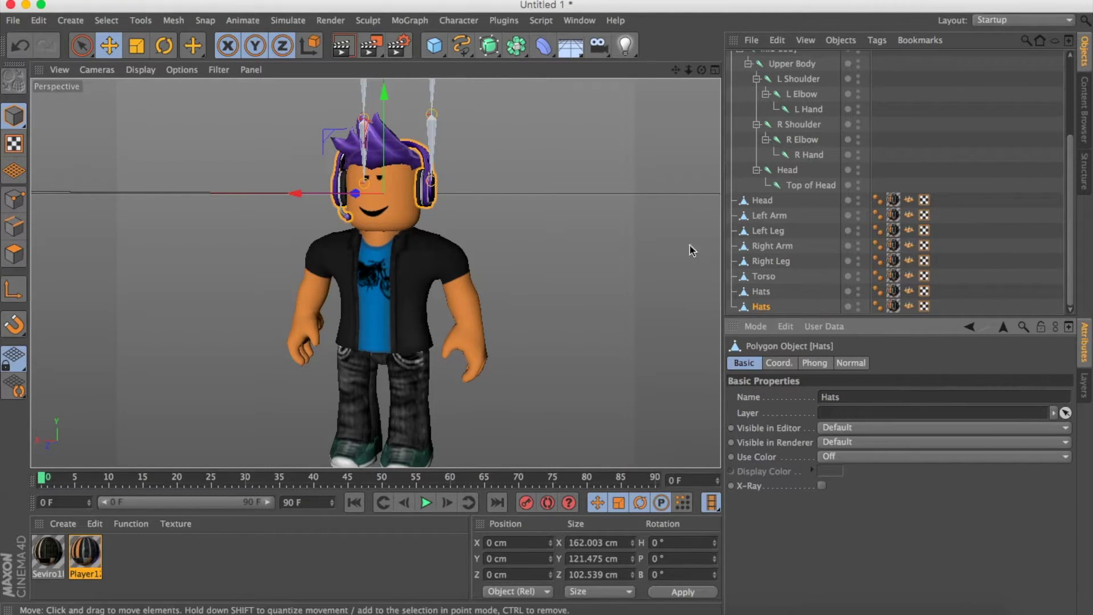
left_click(602, 276)
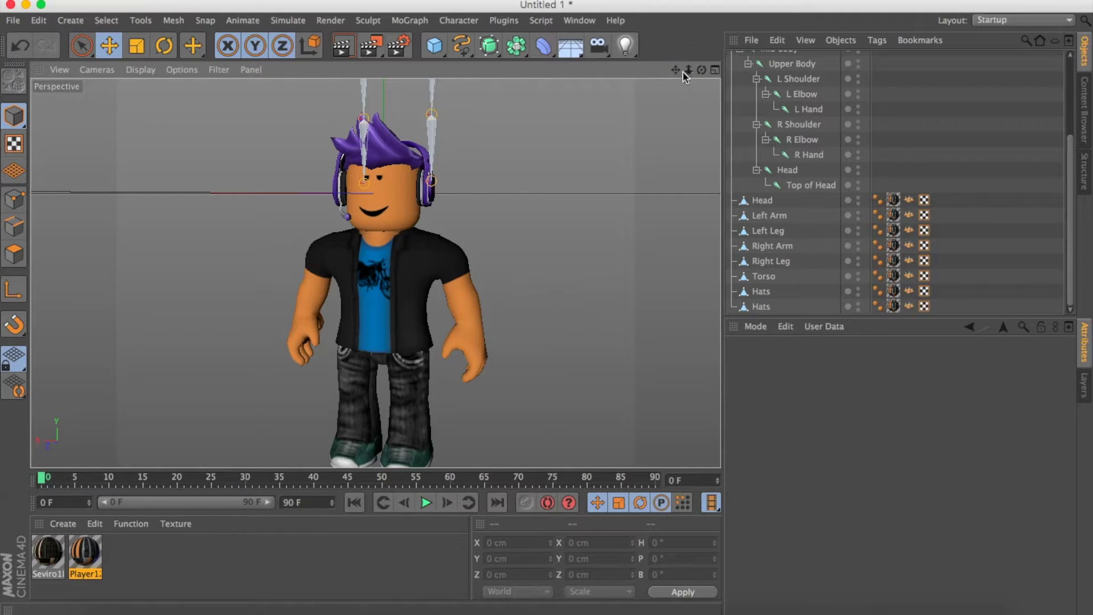
left_click_drag(703, 70, 691, 68)
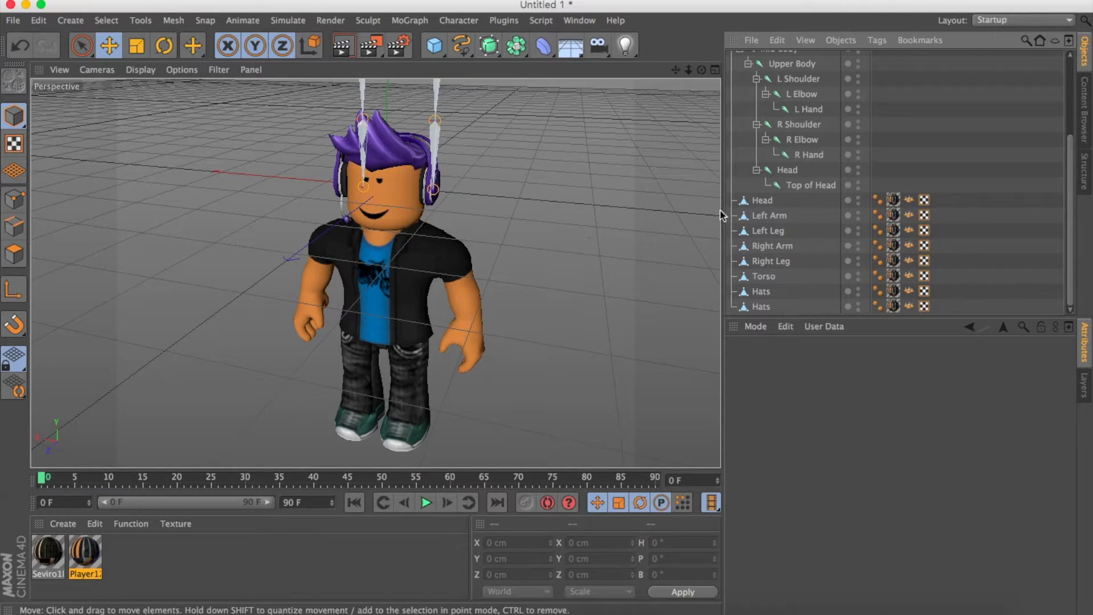
Select Left Arm, Left Leg, Right Arm, Right Leg and Torso and run the U~R normals command.
left_click(768, 217)
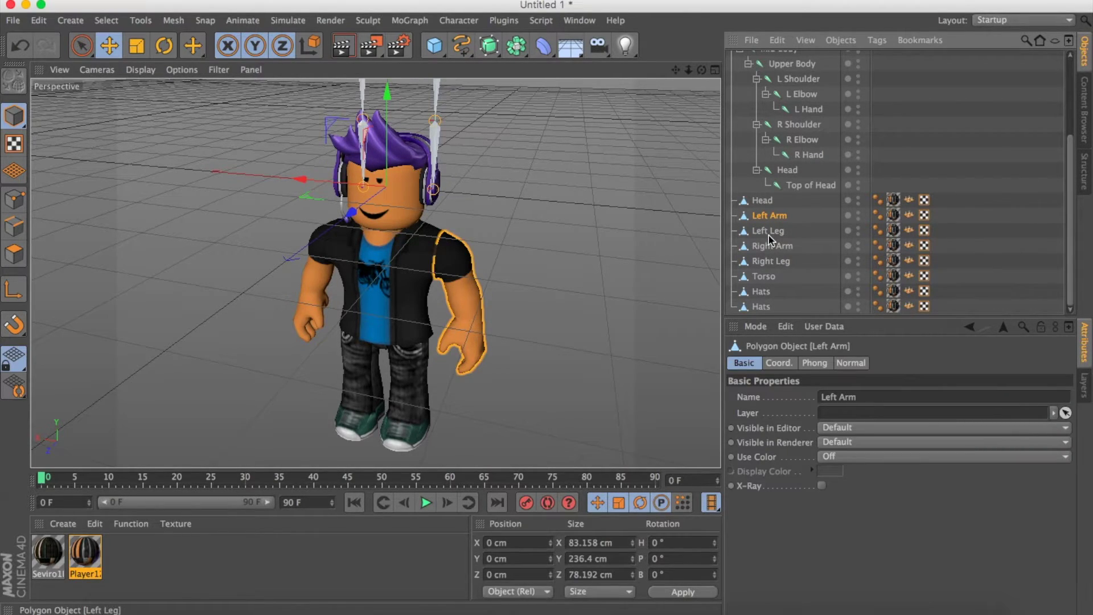
left_click(768, 233, "ctrl")
left_click(771, 246, "ctrl")
left_click(772, 263, "ctrl")
left_click(768, 278, "ctrl")
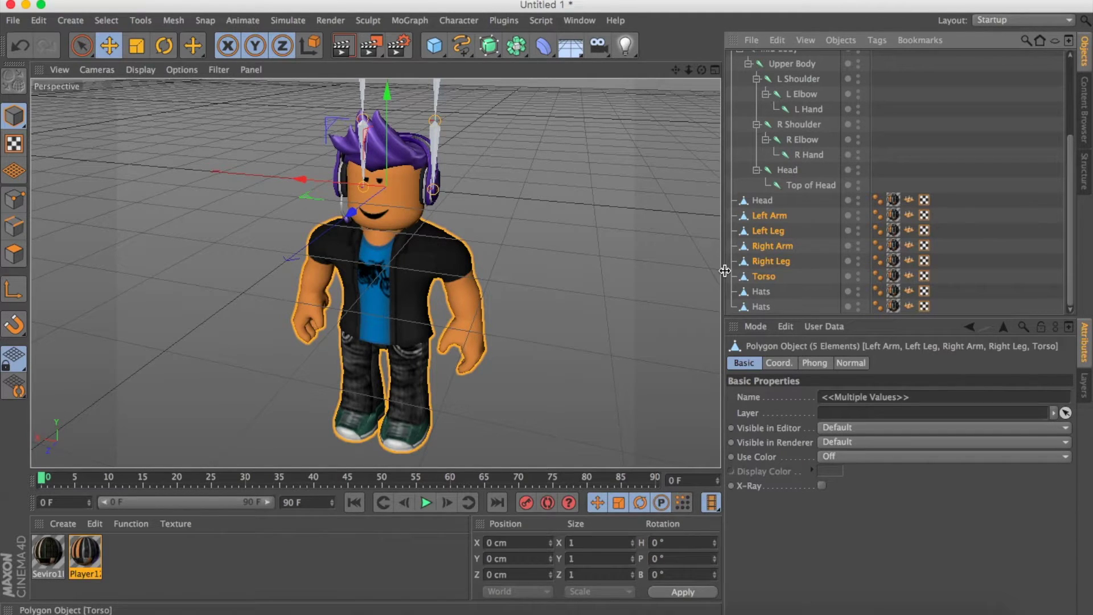
key("u")
key("r")
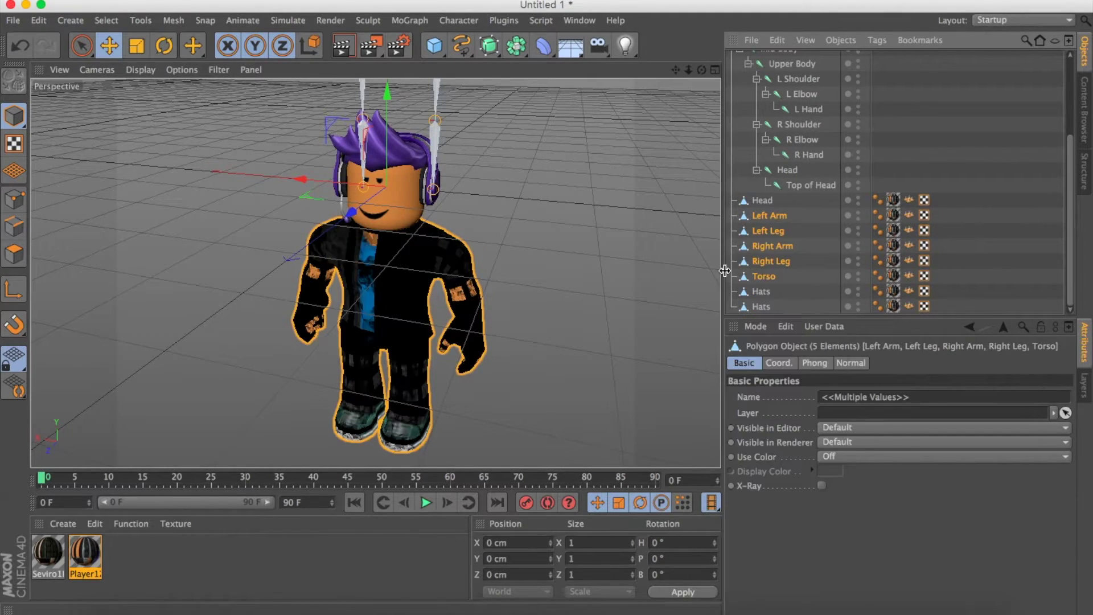
Reapply the U mesh command on the body parts, then deselect them all.
key("u")
key("r")
key("u")
key("Escape")
key("u")
key("Escape")
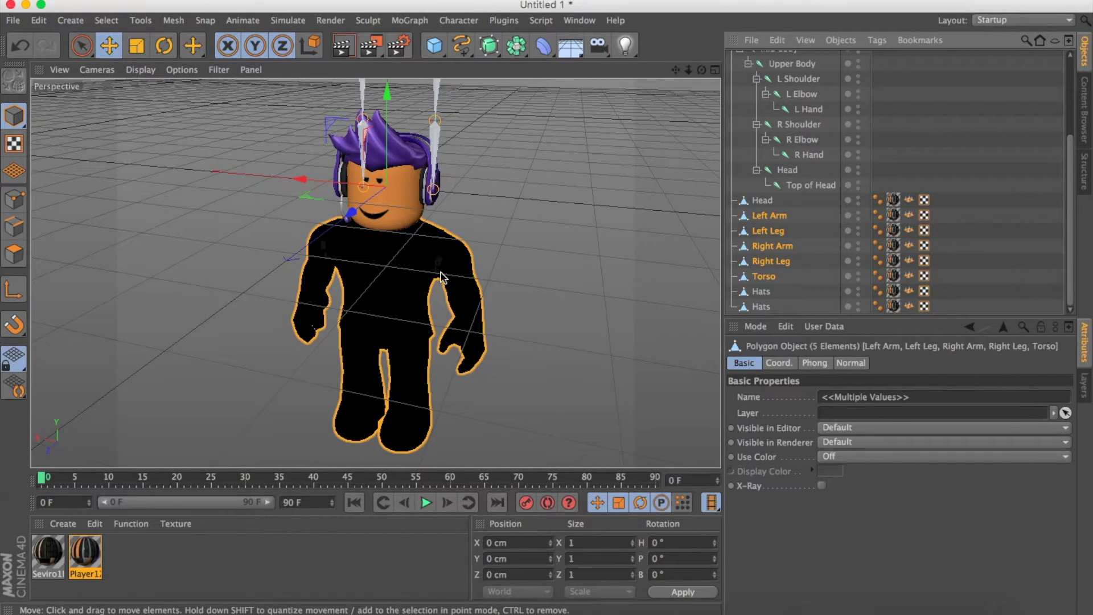
key("u")
key("Escape")
key("ctrl+shift+a")
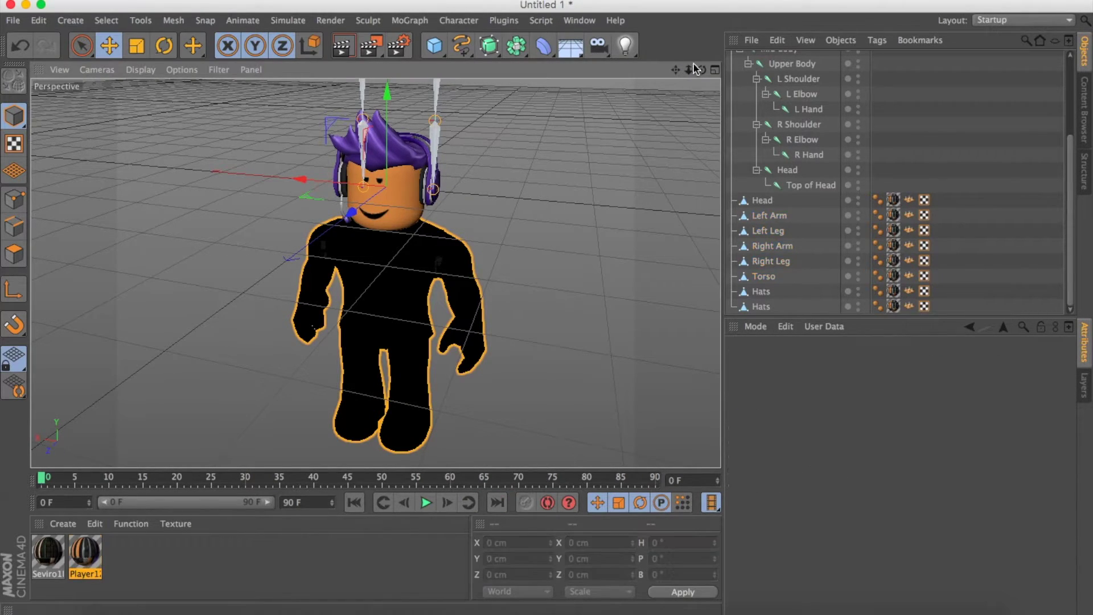
left_click_drag(677, 67, 679, 45)
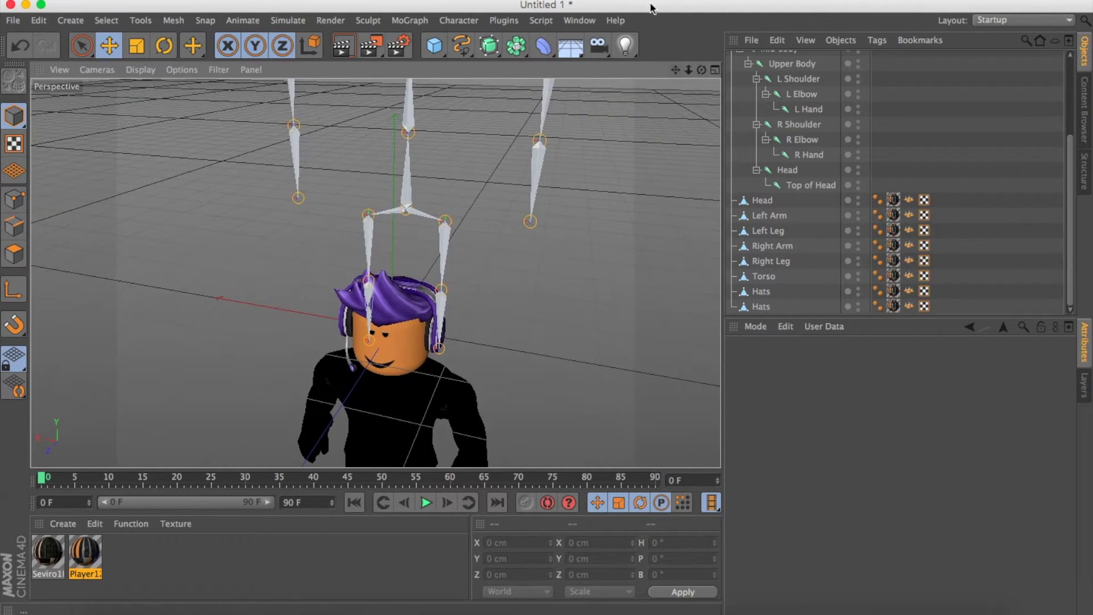
Move the Lower Body root joint into the body, to Y −269.468 cm and Z 8.375 cm.
scroll(843, 157, "up", 5)
left_click(774, 57)
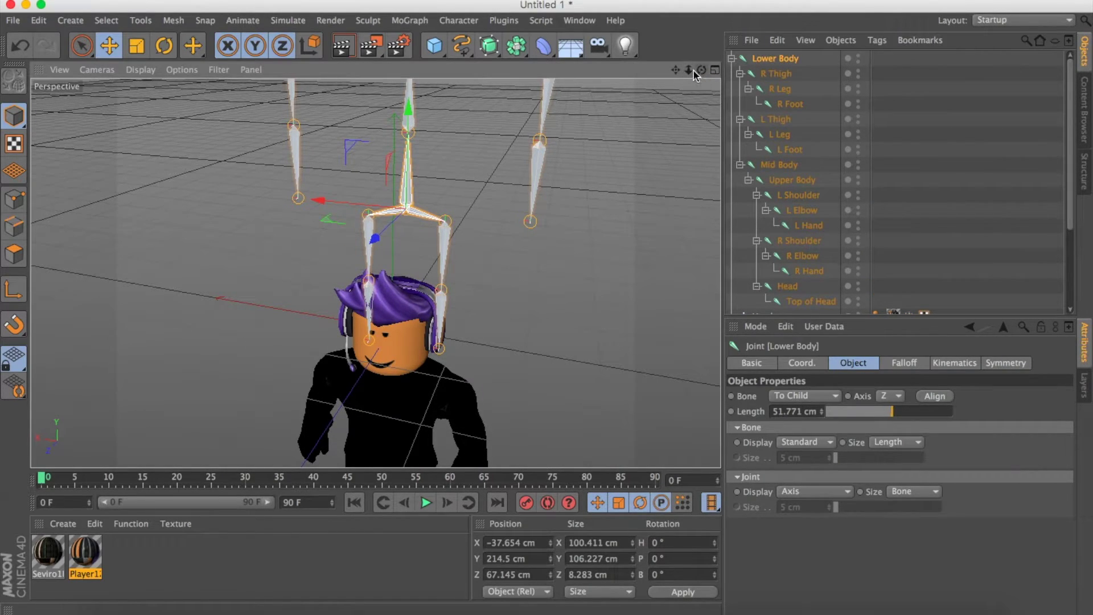
mouse_move(676, 74)
left_mouse_down()
mouse_move(676, 59)
mouse_move(689, 81)
left_mouse_up()
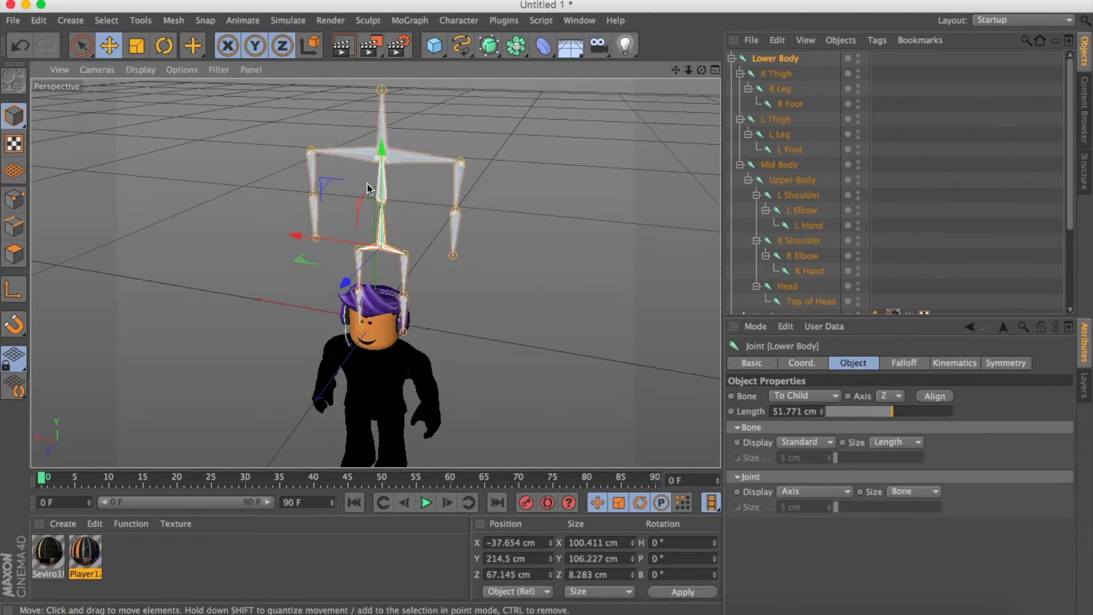
left_click_drag(380, 166, 366, 344)
mouse_move(701, 69)
left_mouse_down()
mouse_move(677, 76)
mouse_move(692, 74)
left_mouse_up()
left_click_drag(363, 279, 337, 273)
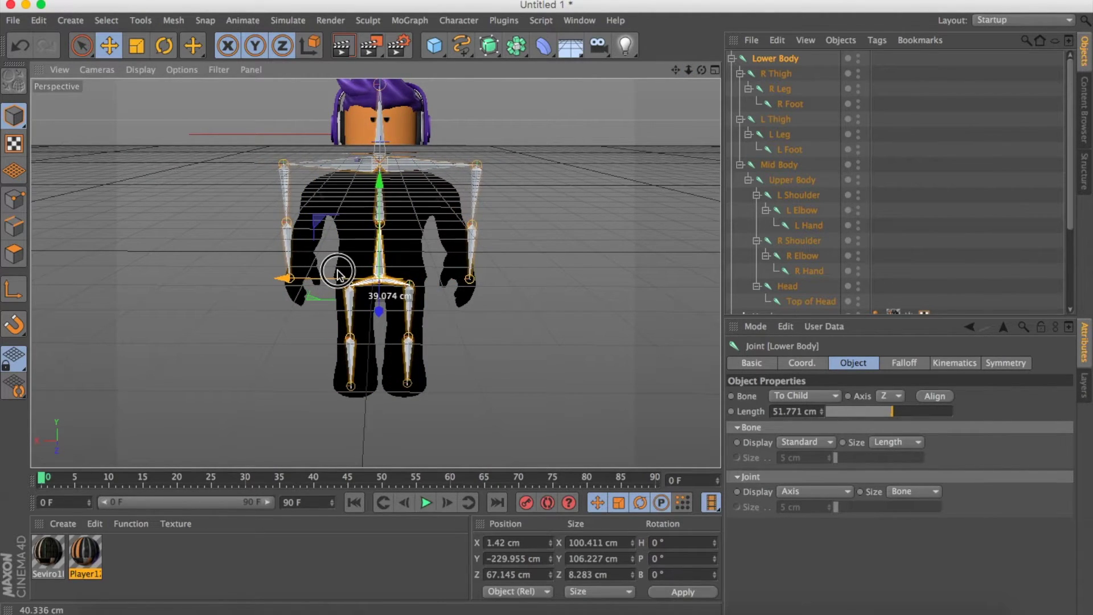
left_click_drag(378, 190, 378, 214)
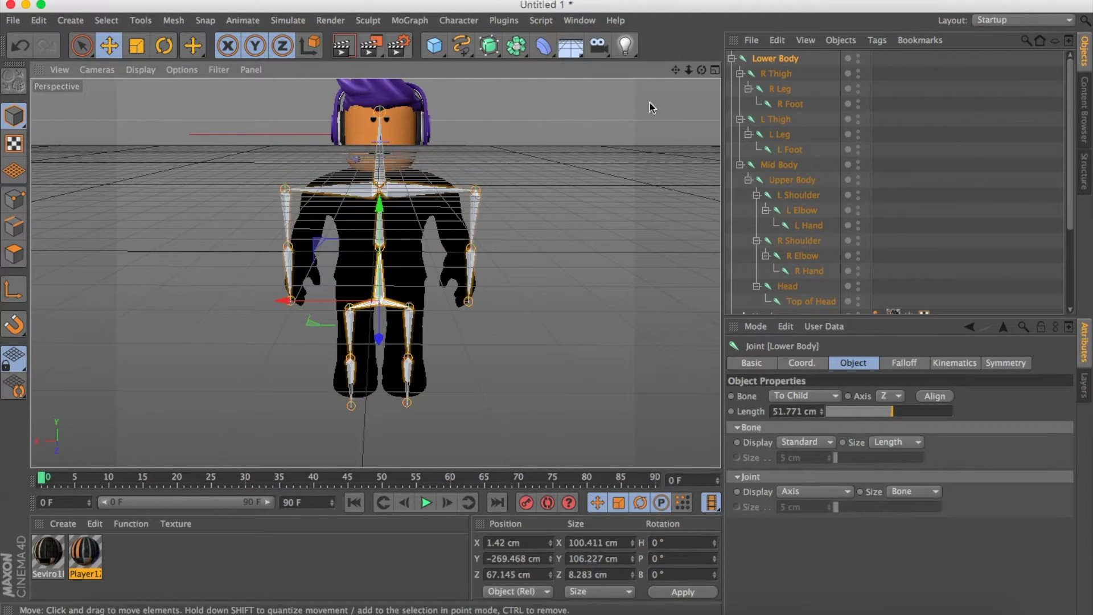
left_click_drag(701, 72, 653, 92)
mouse_move(428, 292)
left_mouse_down()
mouse_move(450, 293)
mouse_move(416, 289)
left_mouse_up()
left_click_drag(701, 77, 617, 183)
left_click(569, 176)
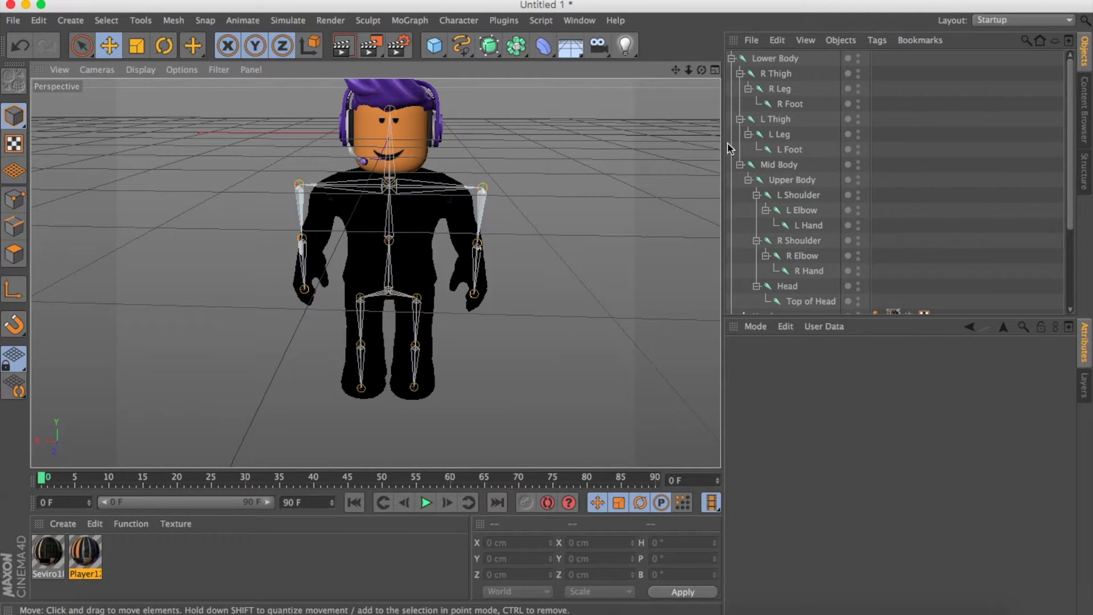
Bind the Right Leg mesh to the R Thigh, R Leg and R Foot joints with Character > Commands > Bind.
scroll(818, 146, "down", 5)
scroll(817, 148, "up", 5)
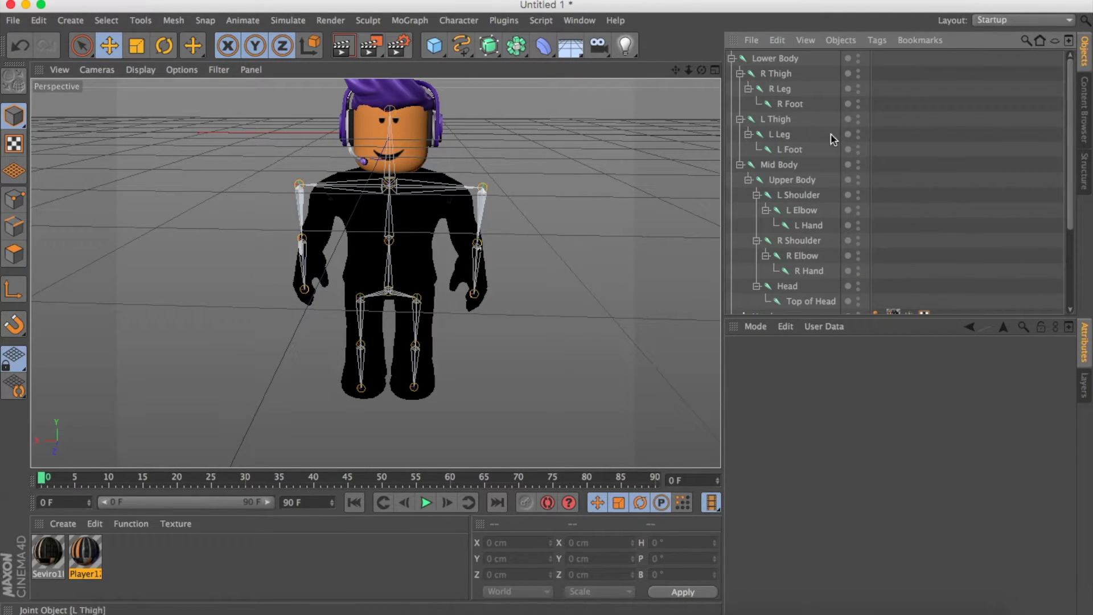
scroll(833, 140, "down", 5)
scroll(857, 228, "up", 3)
scroll(857, 227, "down", 3)
scroll(857, 227, "up", 4)
left_click(778, 76)
left_click(784, 90, "shift")
left_click(789, 105, "shift")
scroll(791, 114, "down", 5)
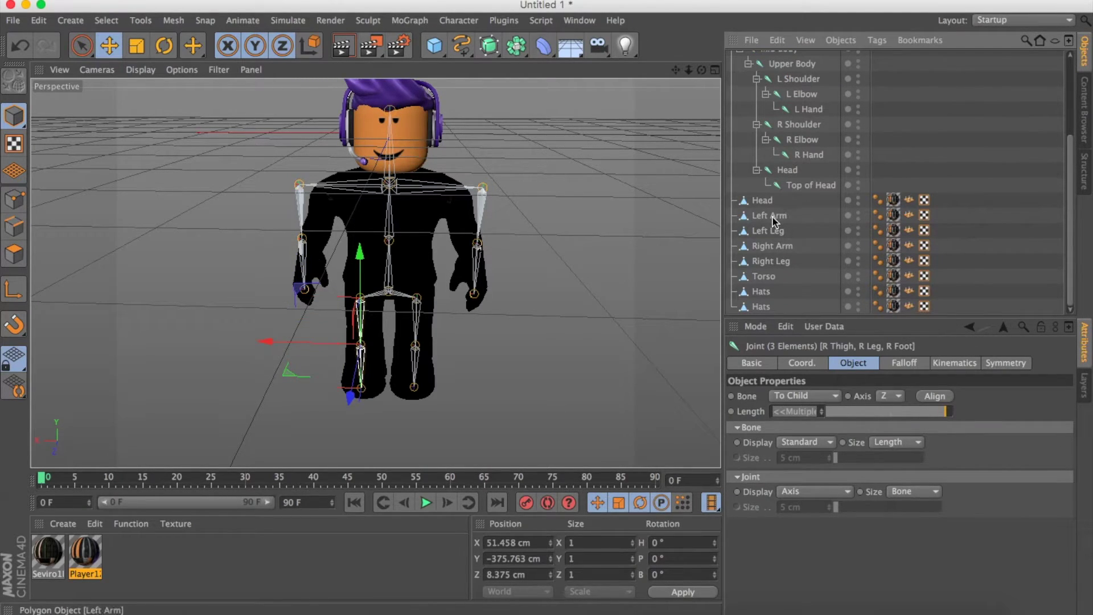
left_click(764, 259, "shift")
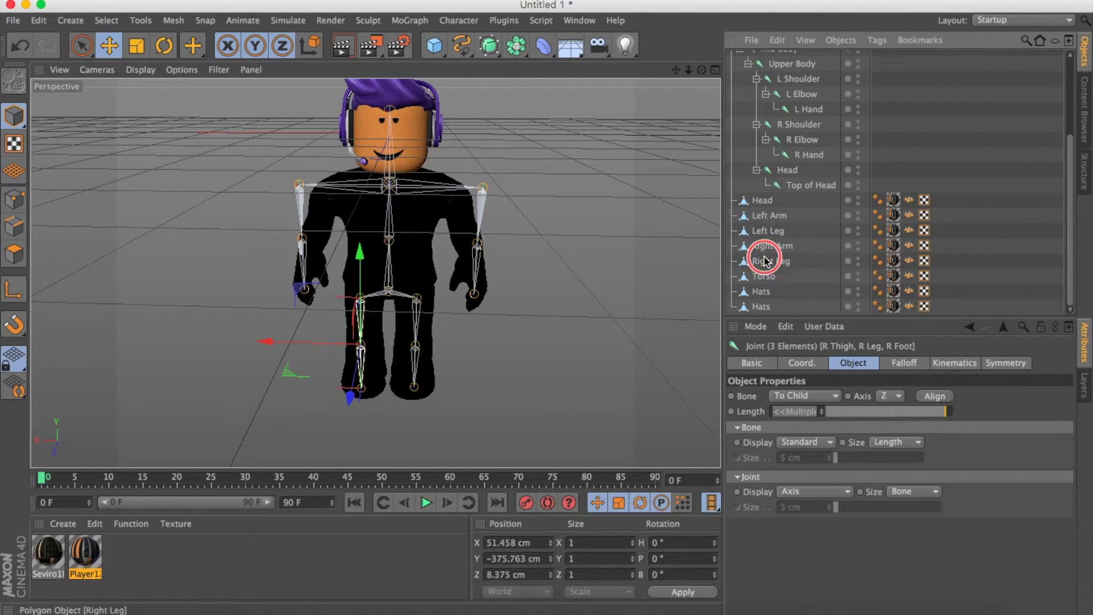
left_click(465, 25)
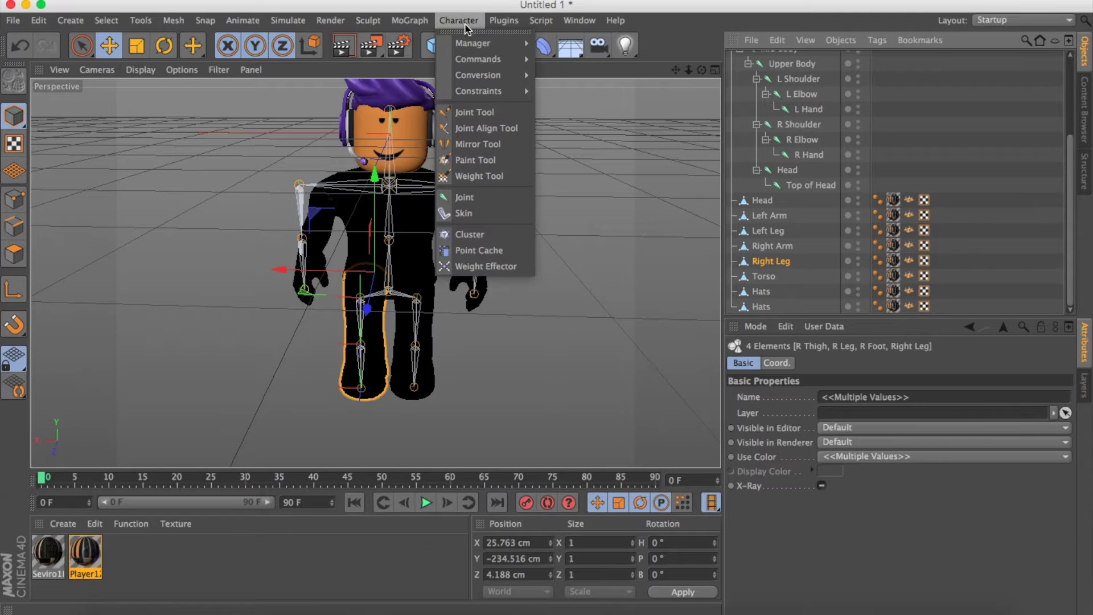
mouse_move(484, 59)
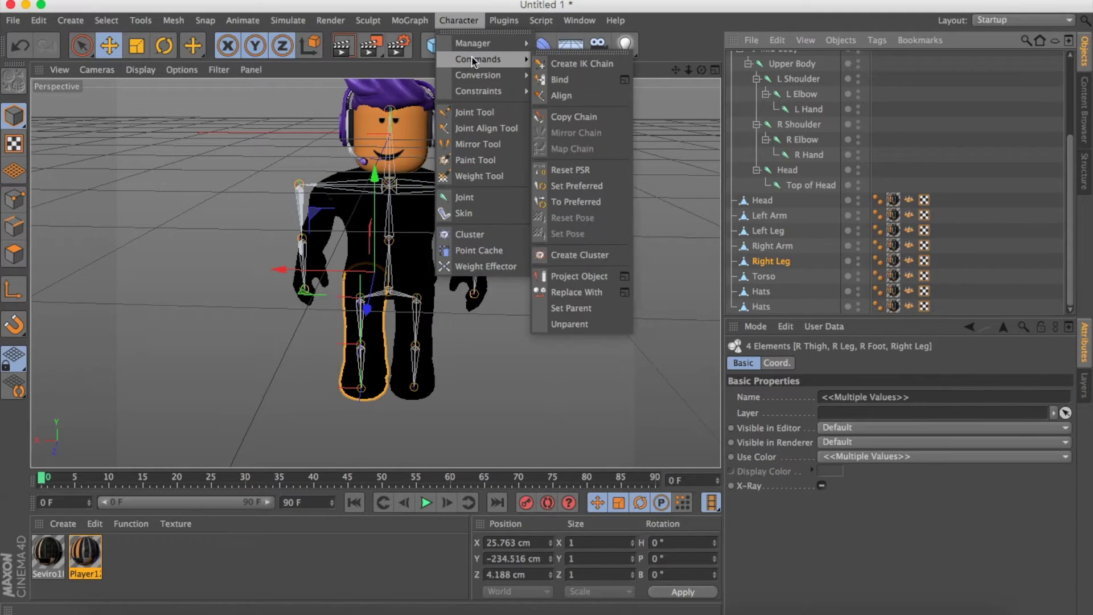
left_click(569, 80)
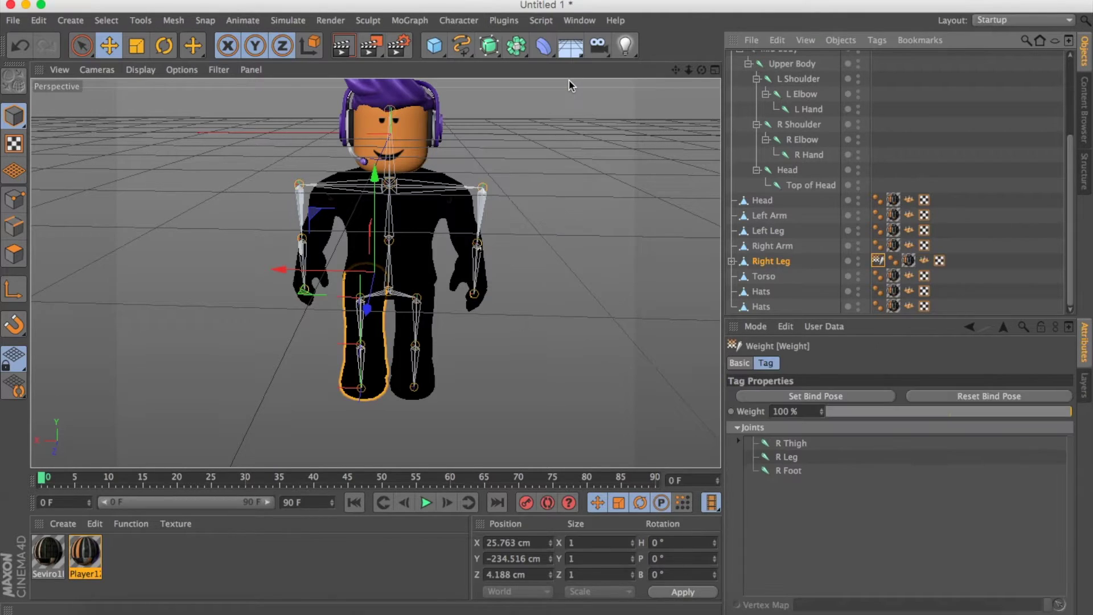
left_click(593, 197)
scroll(788, 146, "up", 4)
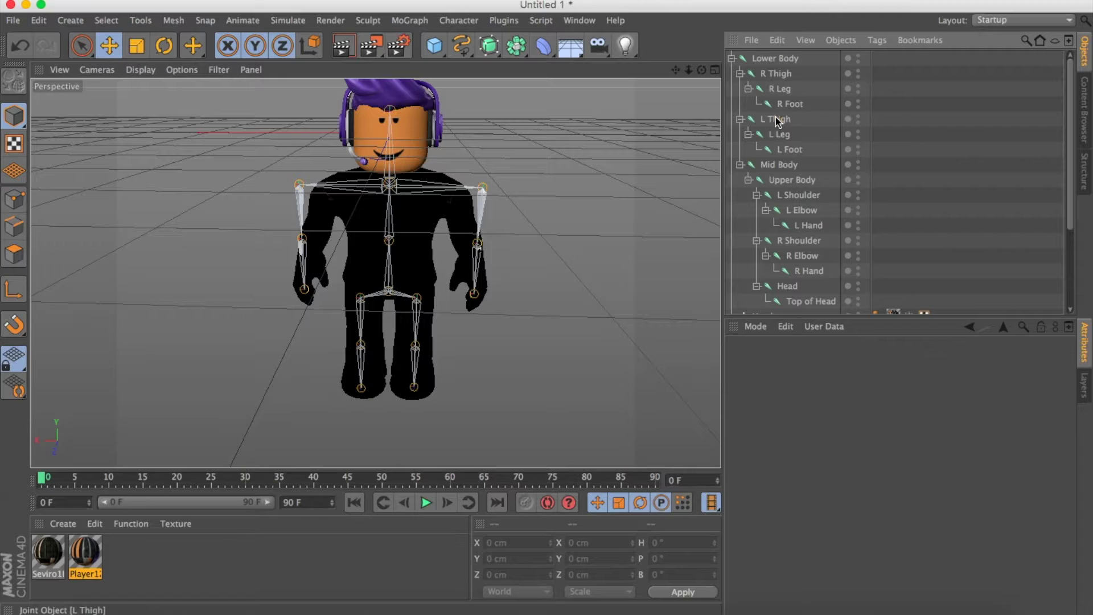
Bind the Left Leg mesh to the L Thigh, L Leg and L Foot joints.
left_click(777, 121)
left_click(780, 135, "shift")
left_click(789, 149, "shift")
scroll(792, 190, "down", 4)
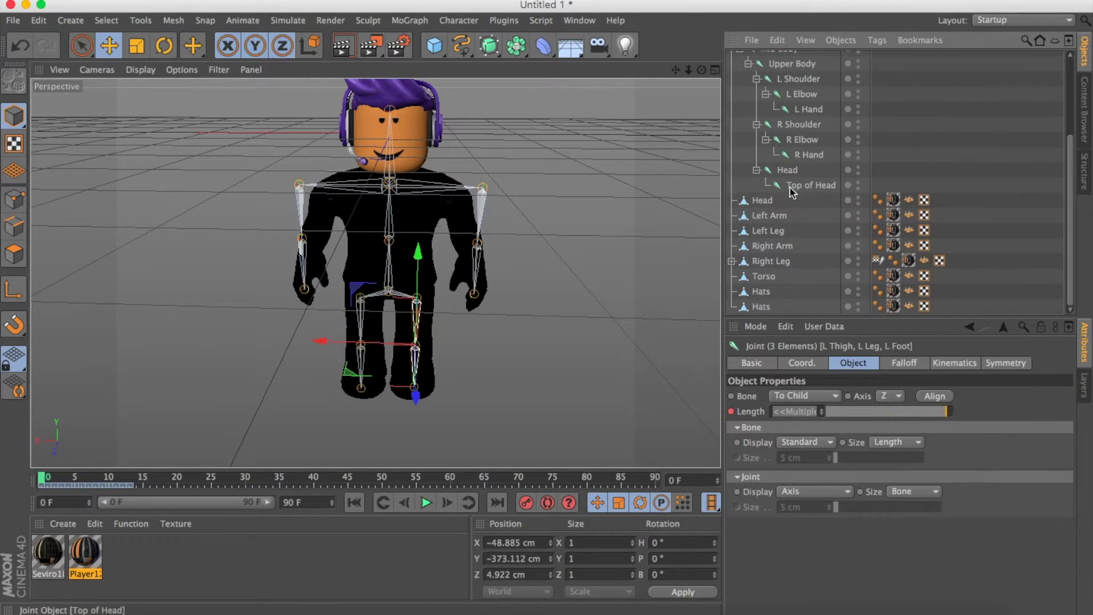
left_click(776, 233, "shift")
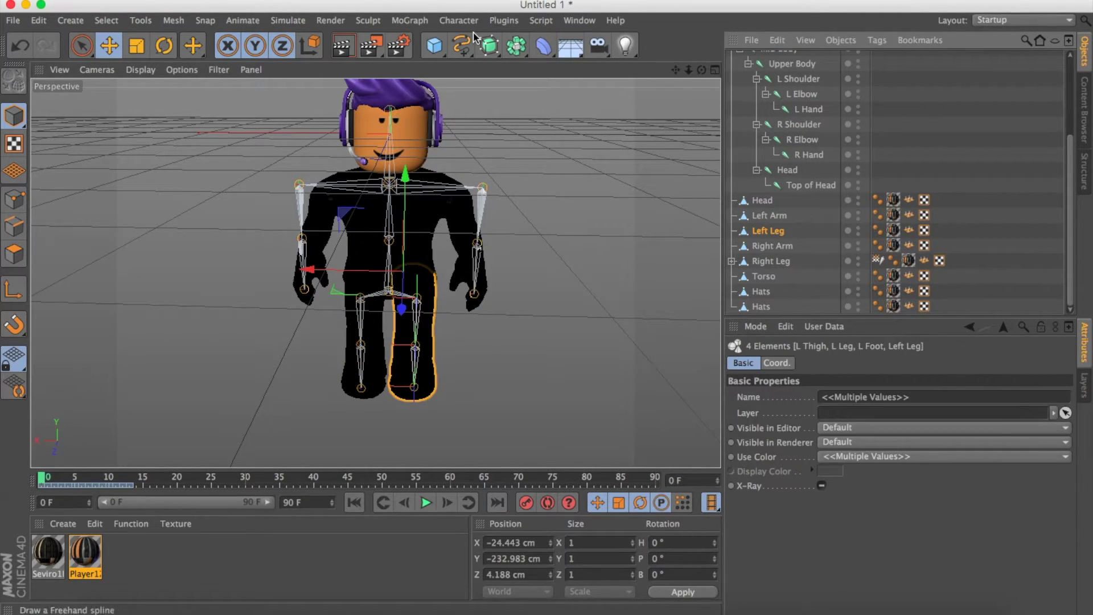
left_click(458, 20)
mouse_move(483, 60)
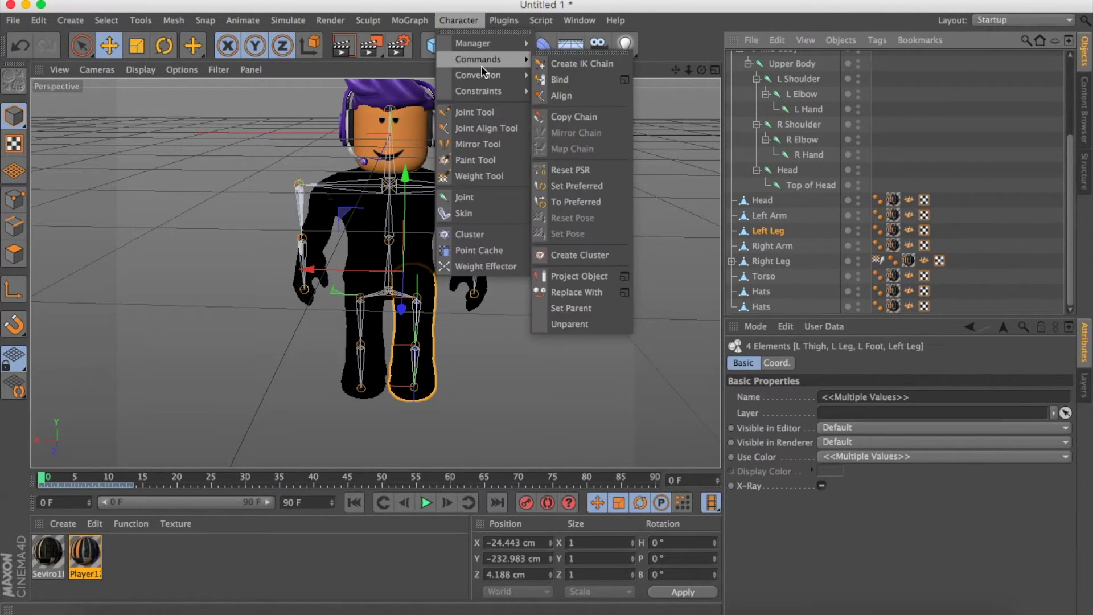
left_click(546, 83)
left_click(646, 215)
scroll(879, 212, "up", 3)
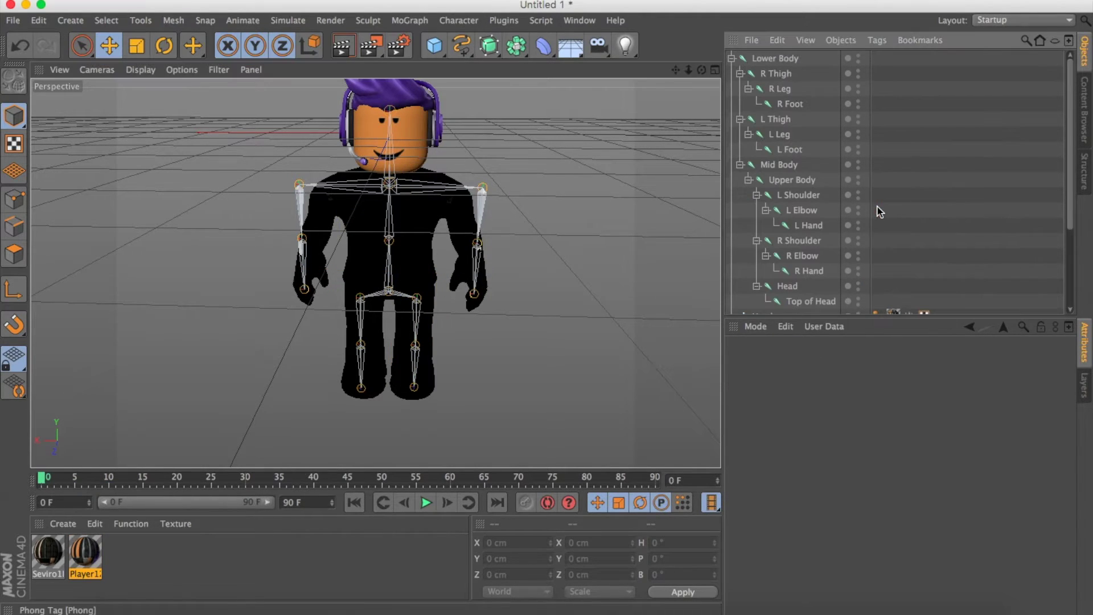
Bind the Left Arm mesh to the L Shoulder, L Elbow and L Hand joints.
left_click(799, 195)
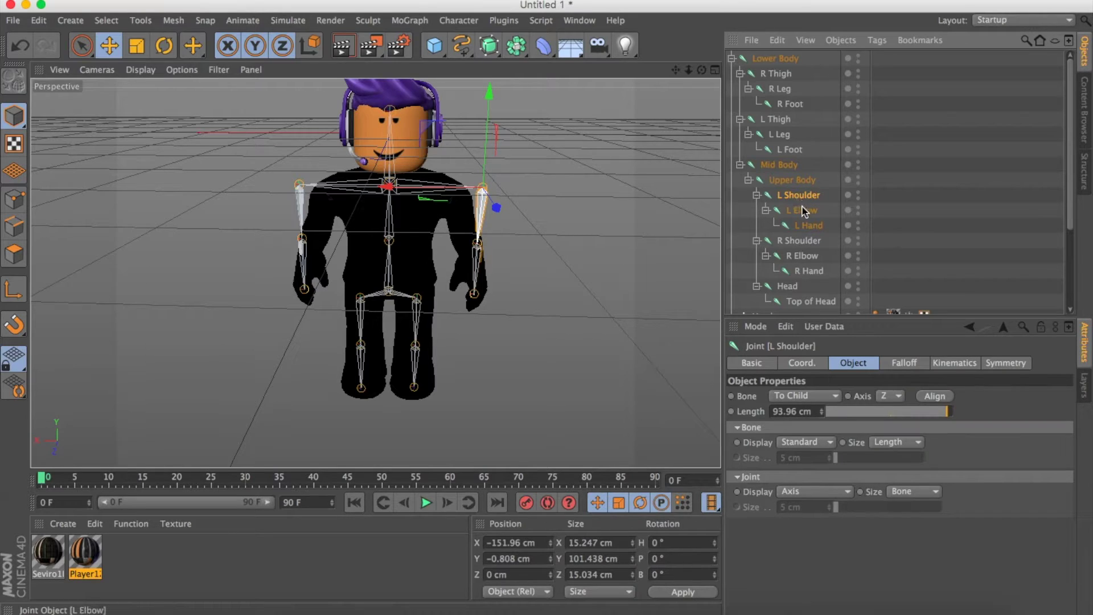
left_click(804, 210, "shift")
left_click(813, 233, "shift")
scroll(791, 238, "down", 4)
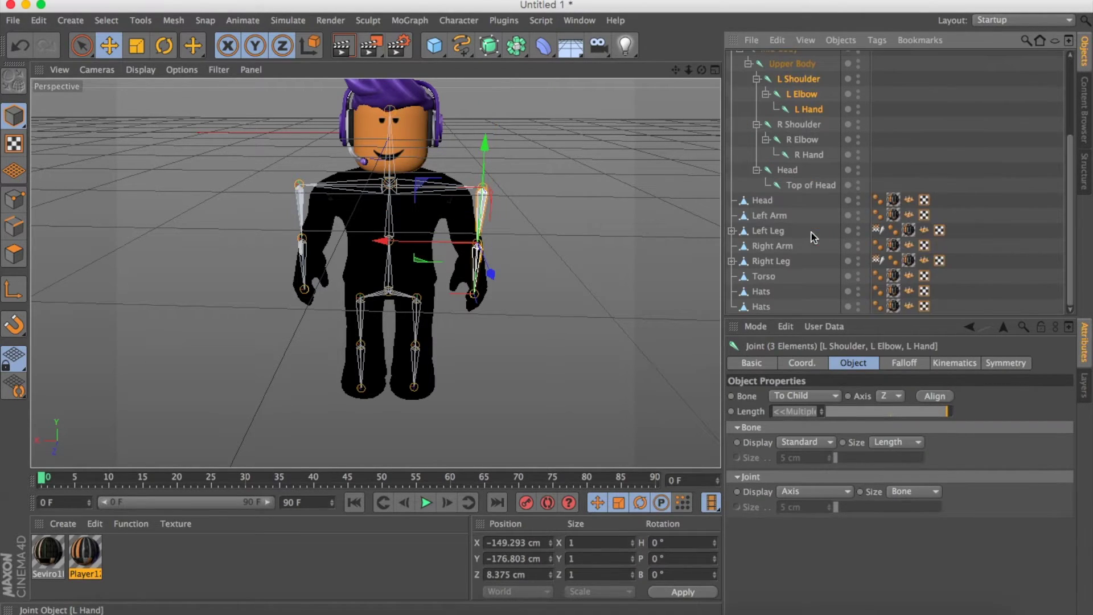
left_click(769, 216, "shift")
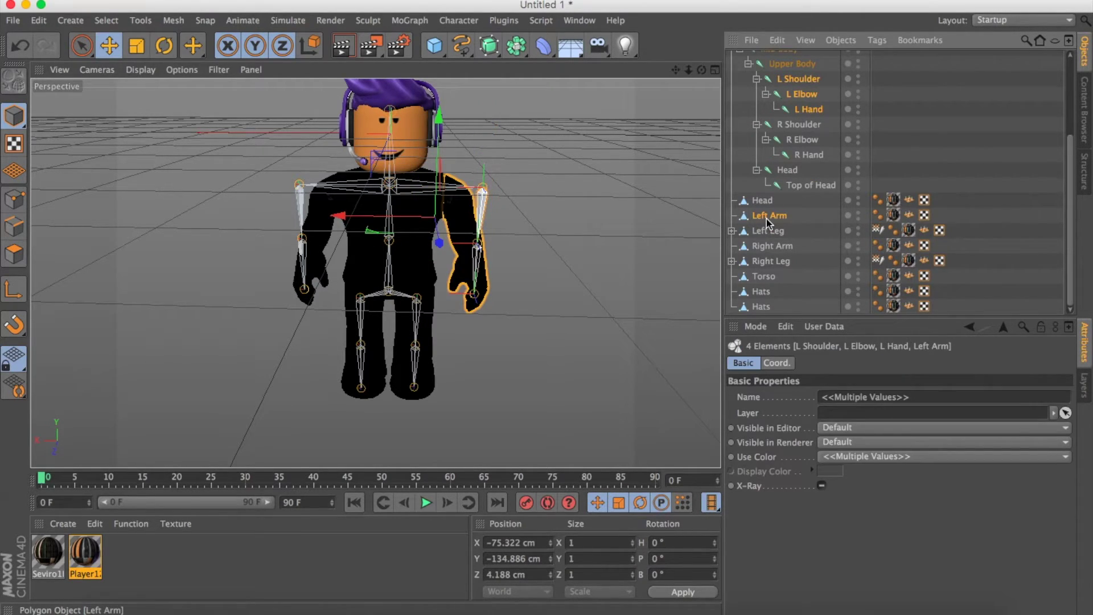
left_click(457, 20)
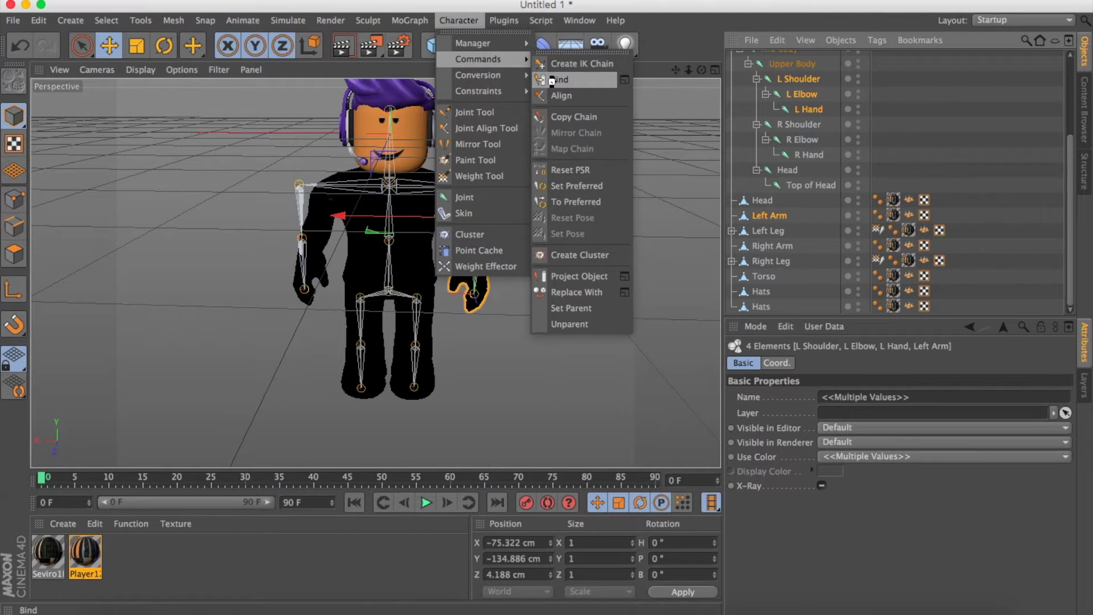
left_click(552, 80)
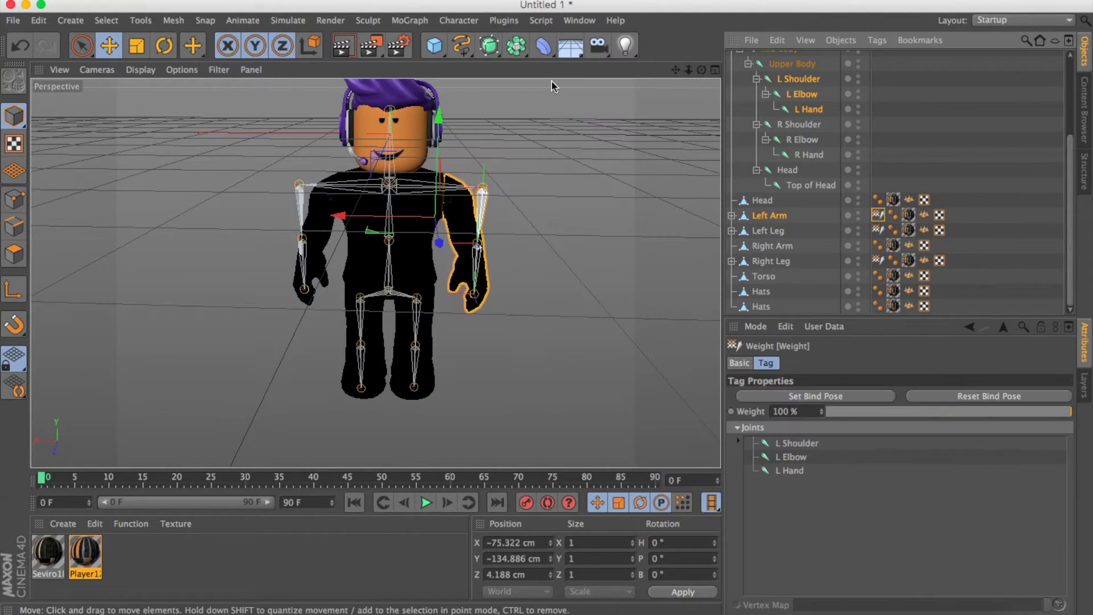
left_click(646, 165)
scroll(791, 162, "up", 1)
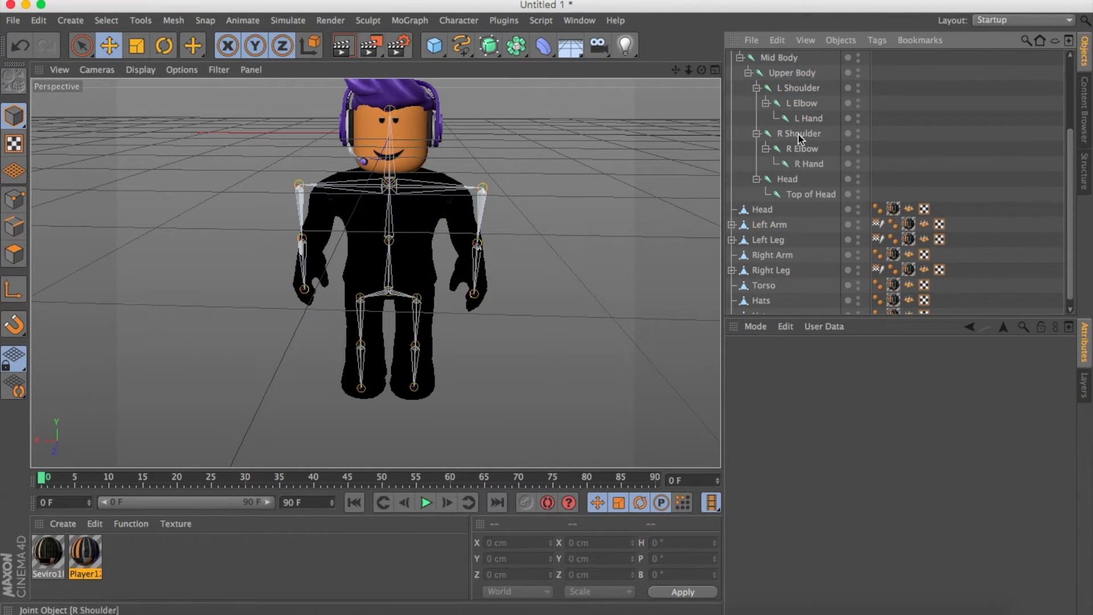
Bind the Right Arm mesh to the R Shoulder, R Elbow and R Hand joints.
left_click(796, 132)
left_click(804, 149, "shift")
left_click(811, 167, "shift")
scroll(818, 182, "down", 1)
left_click(753, 246)
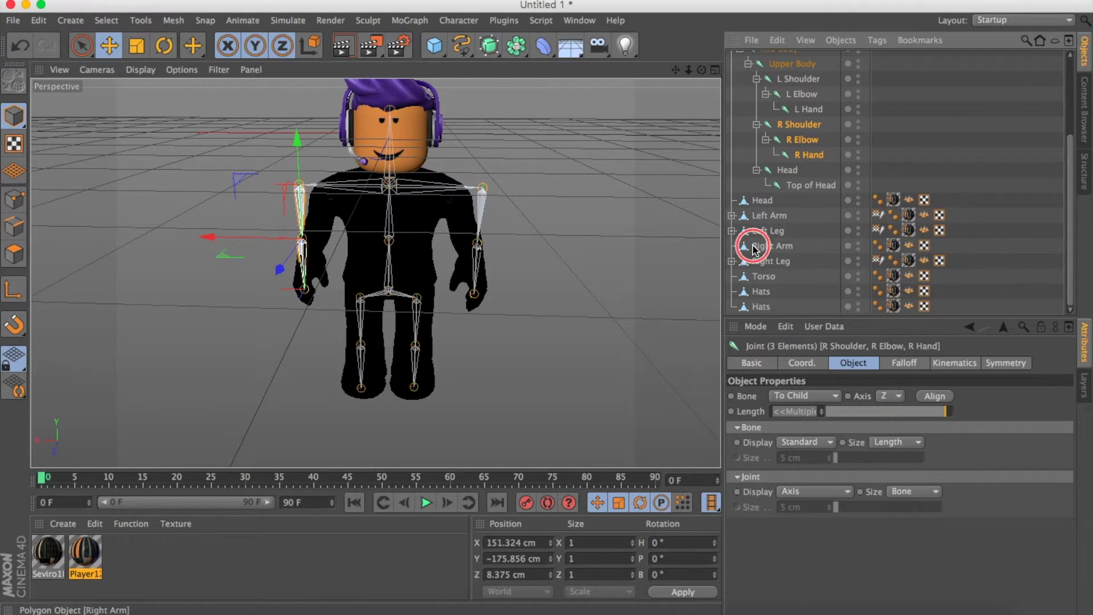
left_click(458, 20)
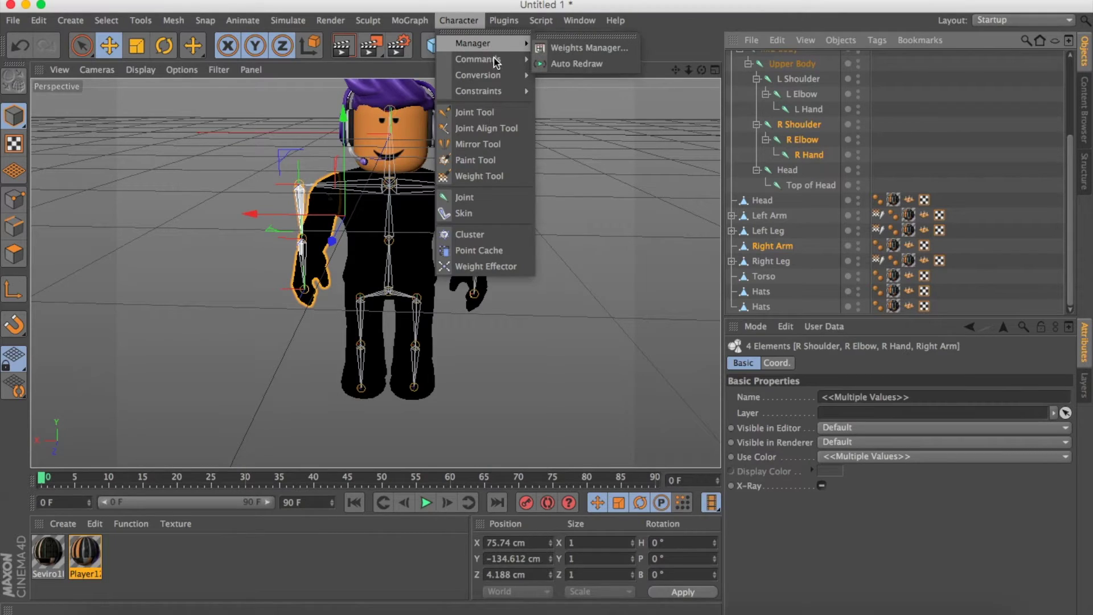
mouse_move(497, 60)
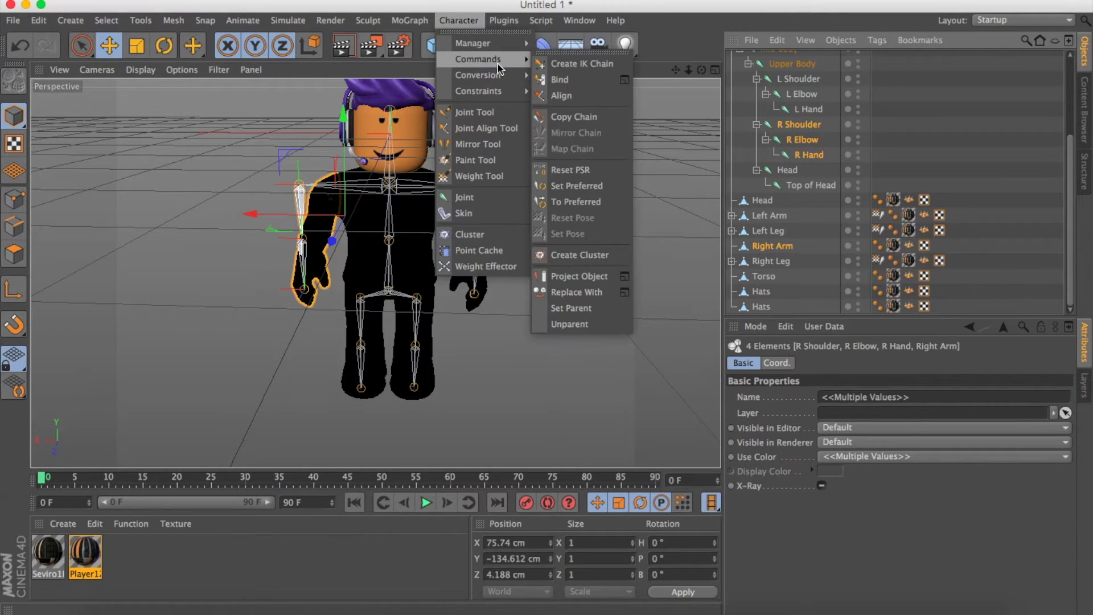
left_click(568, 80)
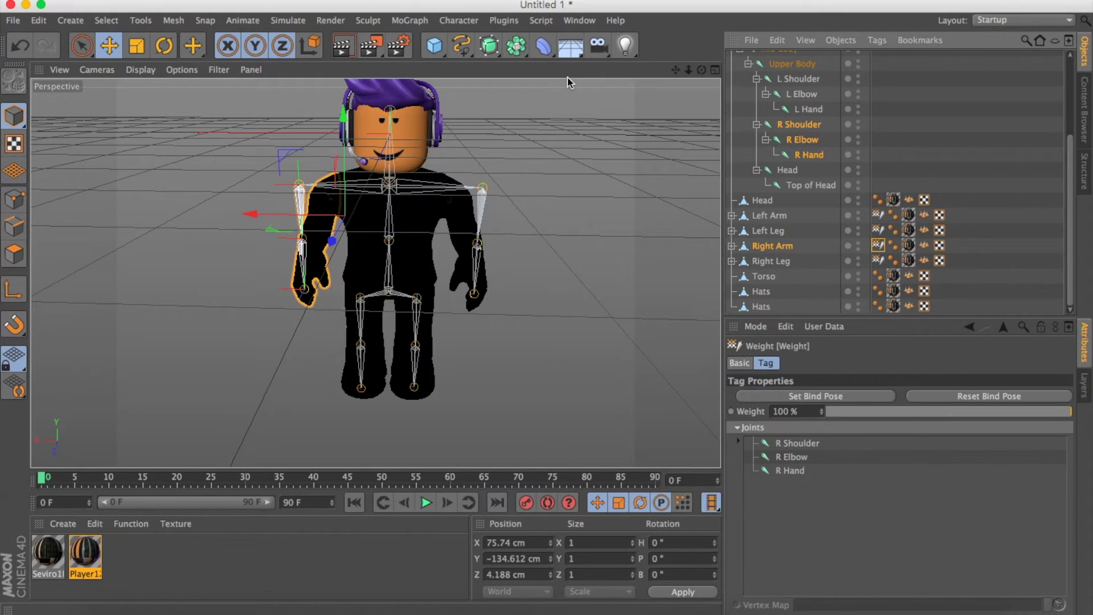
left_click(616, 187)
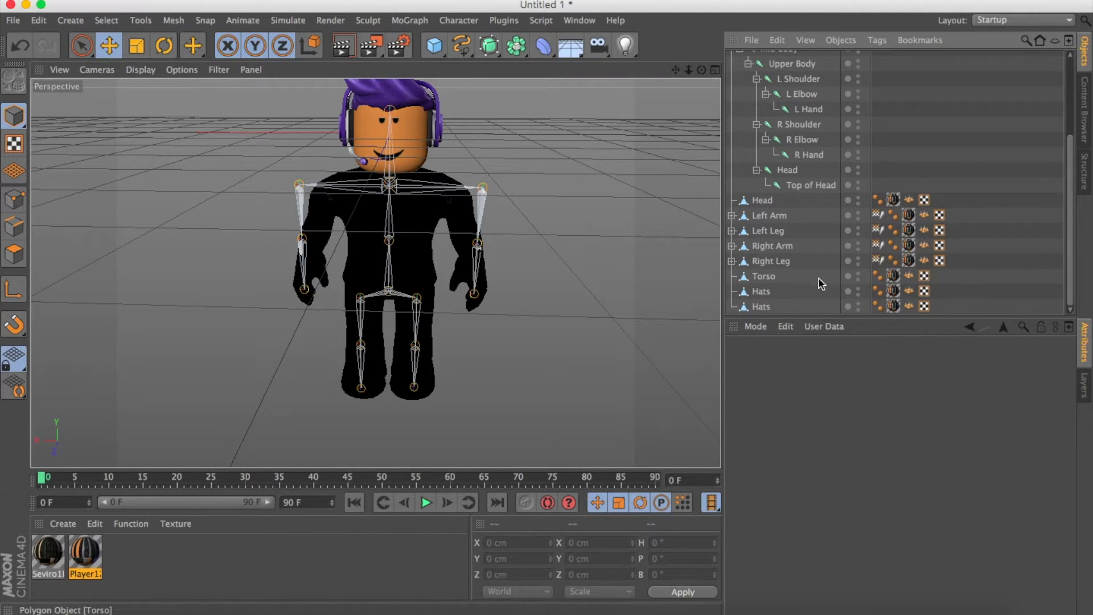
scroll(782, 251, "up", 3)
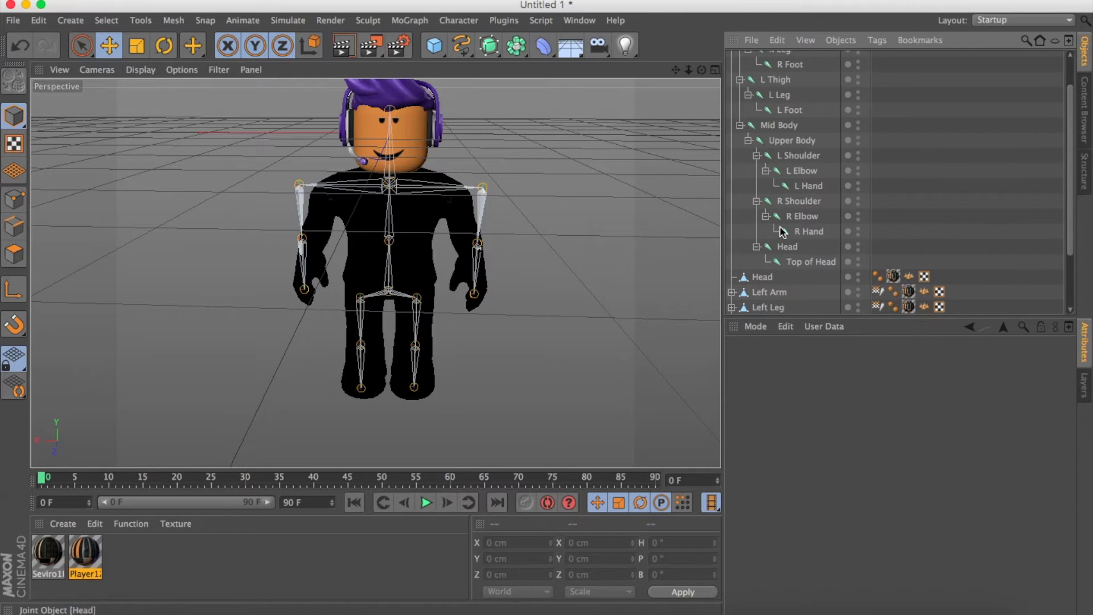
Bind the Torso mesh to the Mid Body joint.
left_click(775, 125)
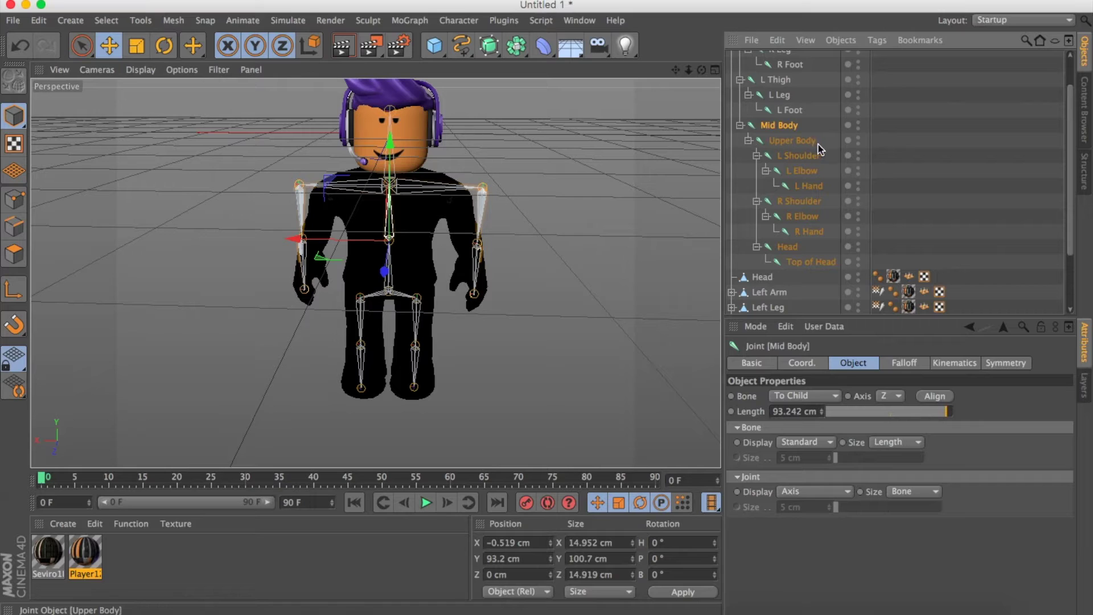
scroll(818, 149, "down", 3)
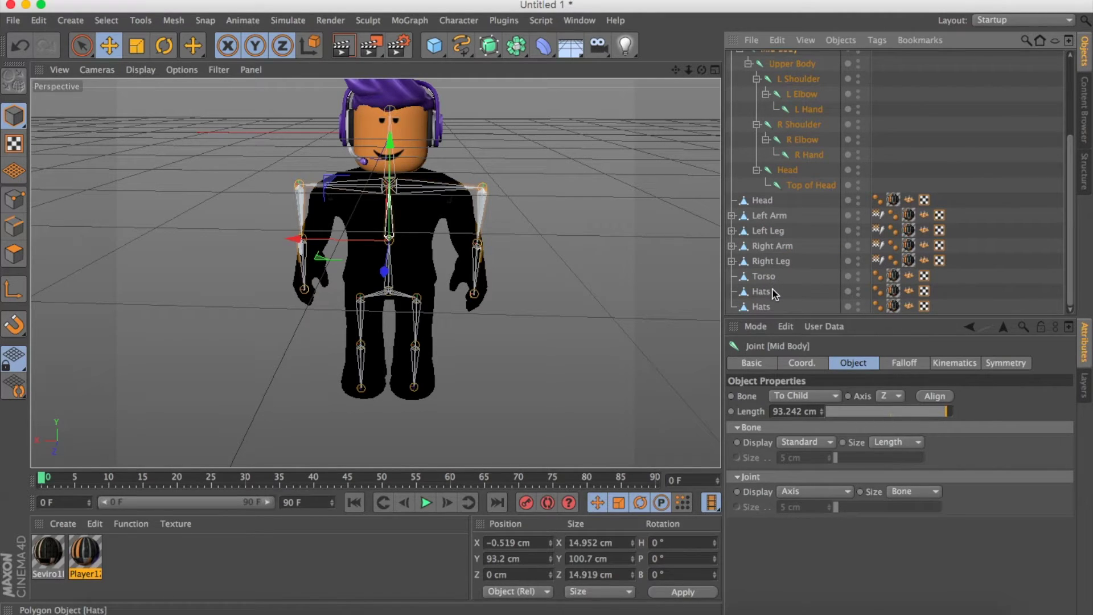
left_click(763, 277, "shift")
left_click(458, 20)
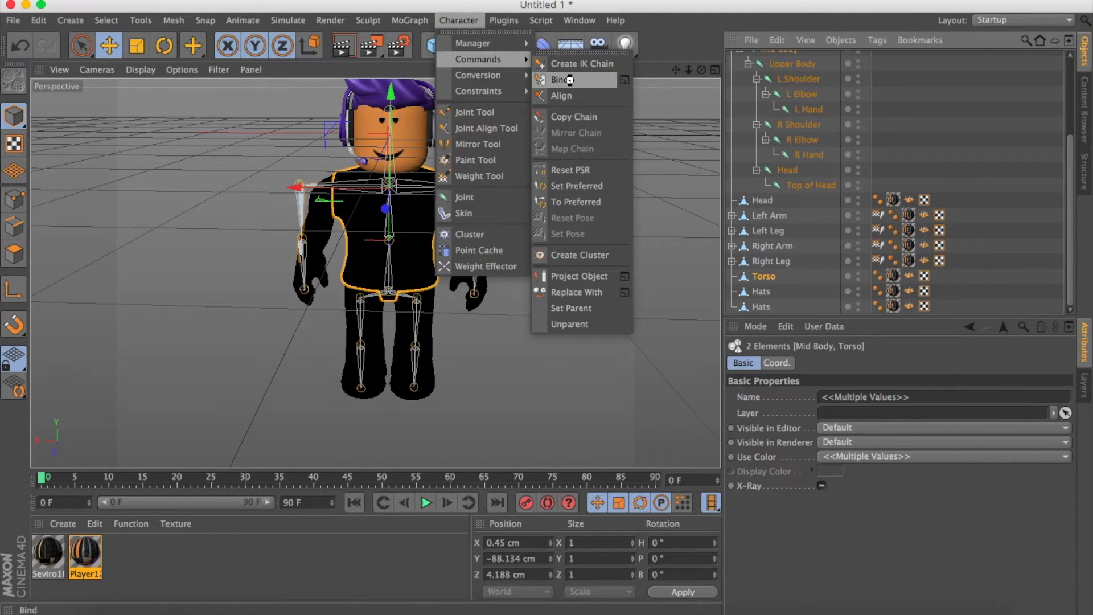
left_click(569, 79)
left_click(569, 205)
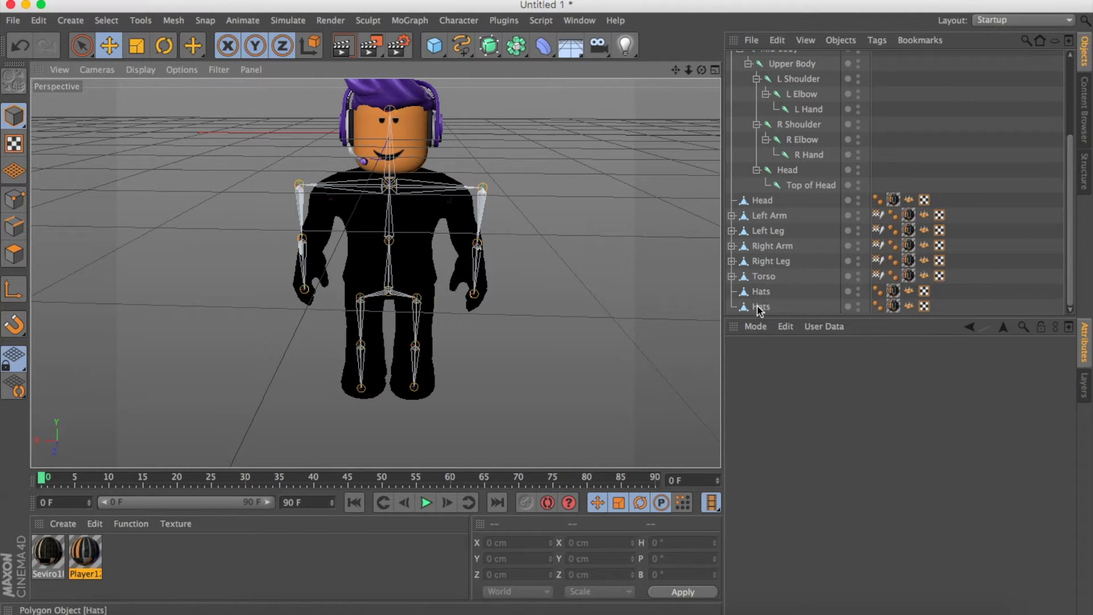
Bind the first Hats mesh to the Head and Top of Head joints.
left_click(787, 171)
left_click(798, 183, "shift")
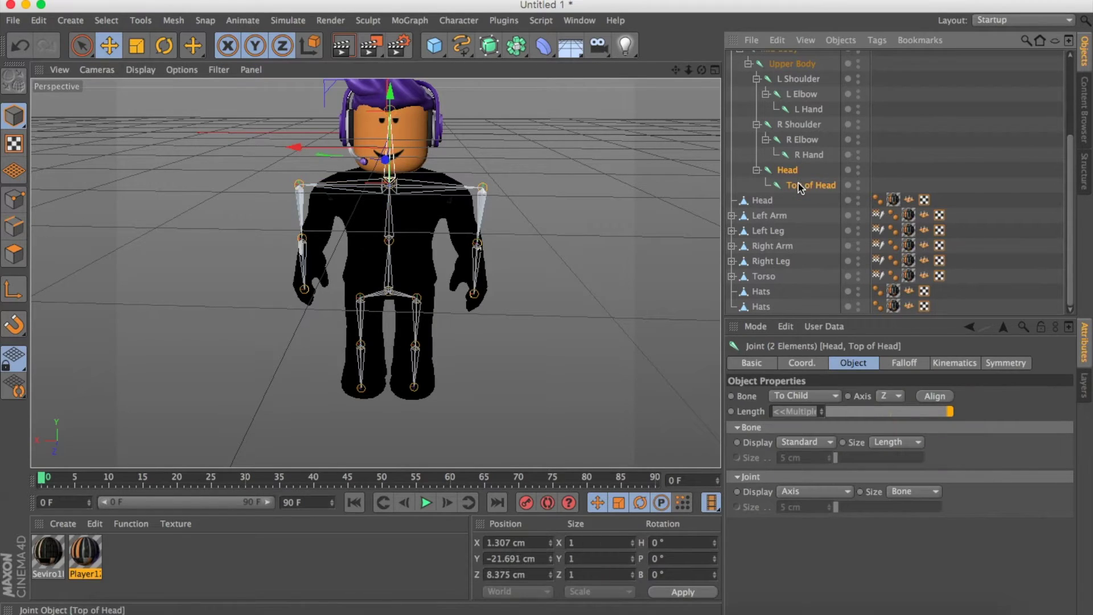
left_click(760, 291, "shift")
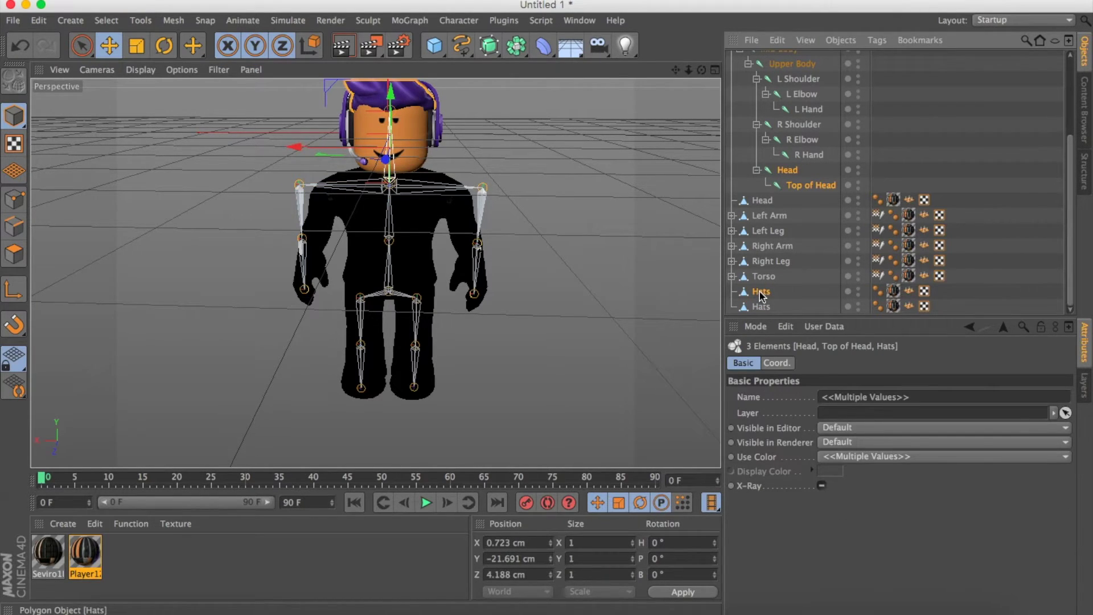
left_click(458, 21)
mouse_move(479, 59)
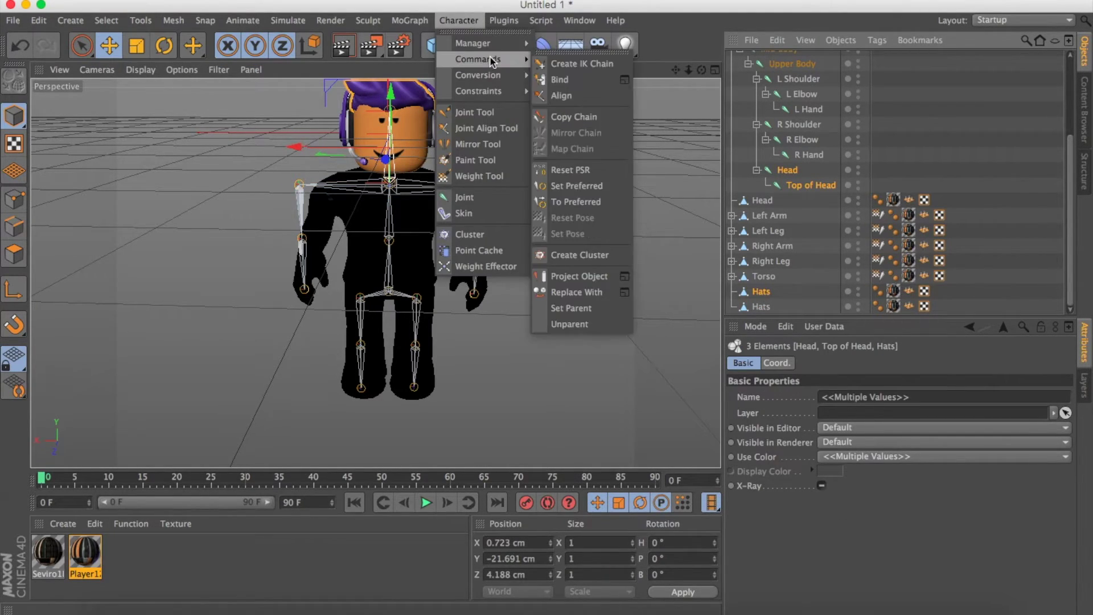
left_click(555, 77)
left_click(621, 244)
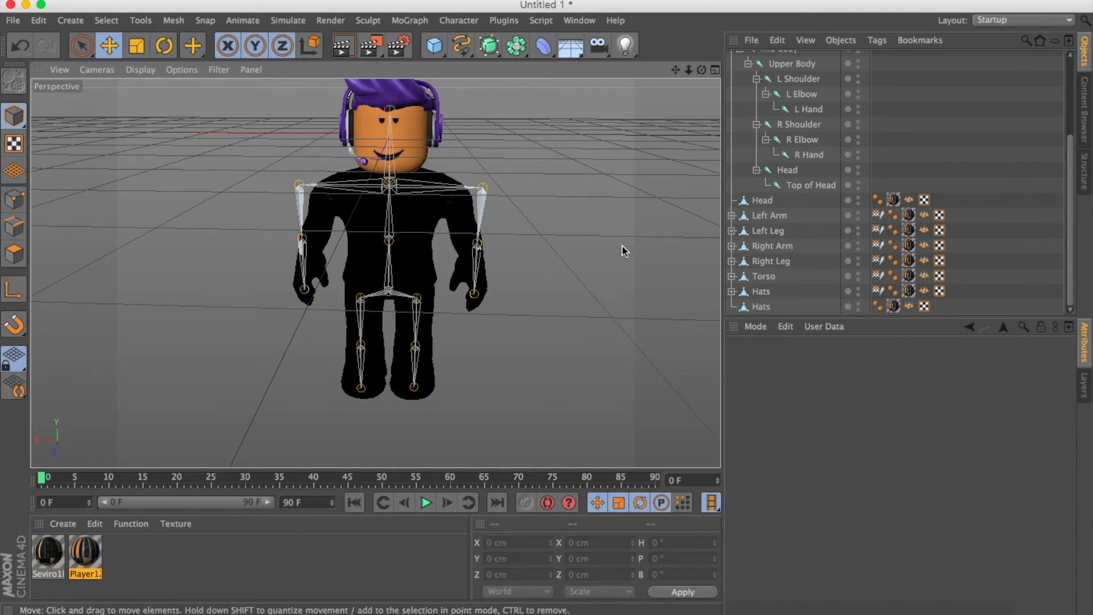
Bind the second Hats mesh to the same Head and Top of Head joints.
left_click(787, 170)
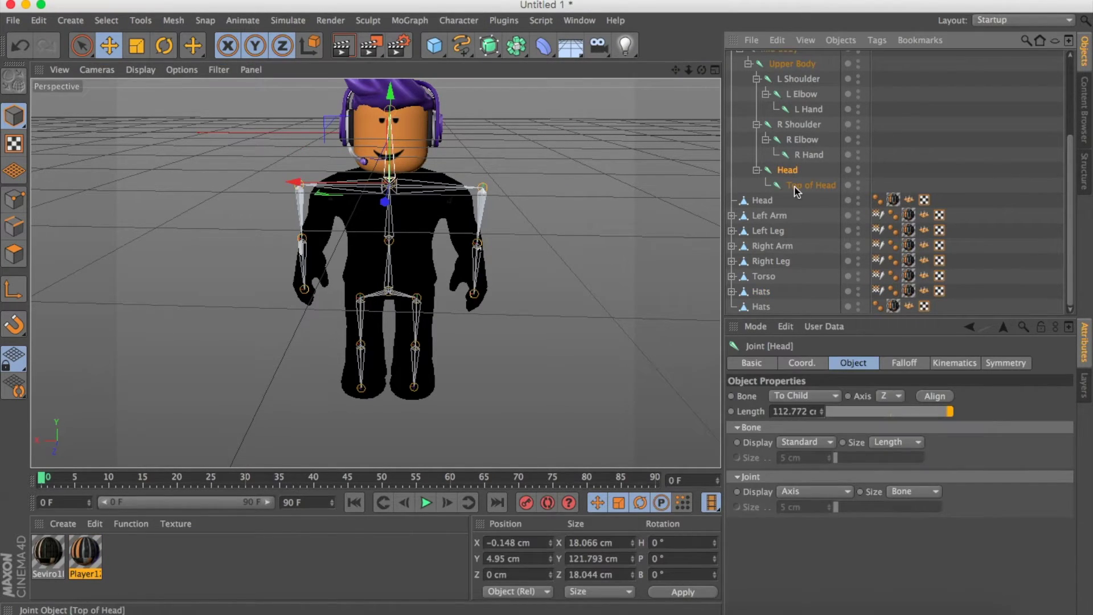
left_click(797, 185, "shift")
left_click(761, 307, "ctrl")
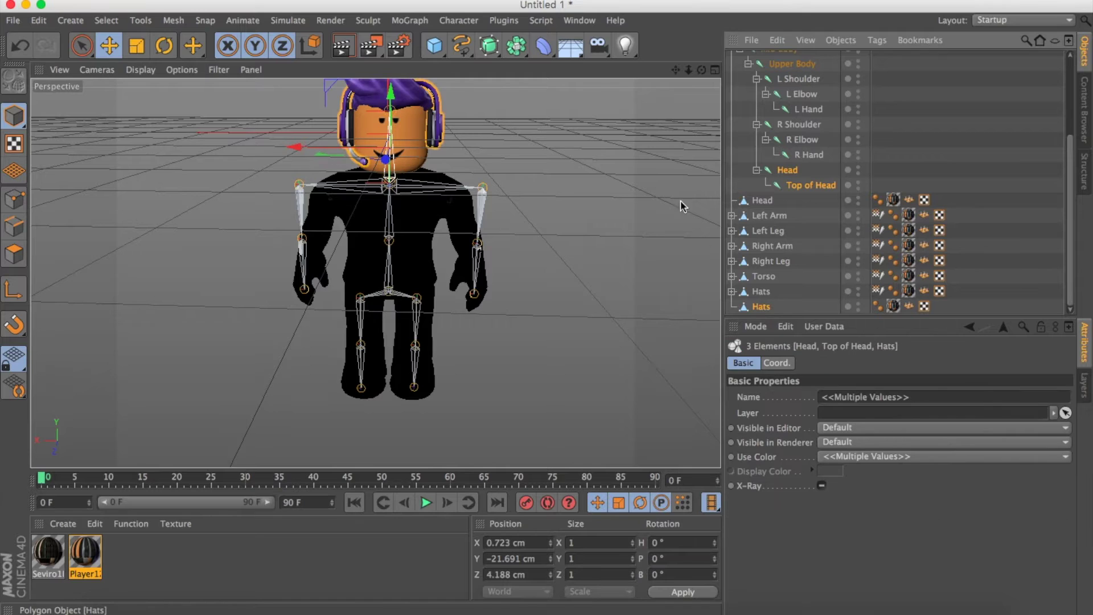
left_click(458, 21)
mouse_move(504, 61)
left_click(561, 79)
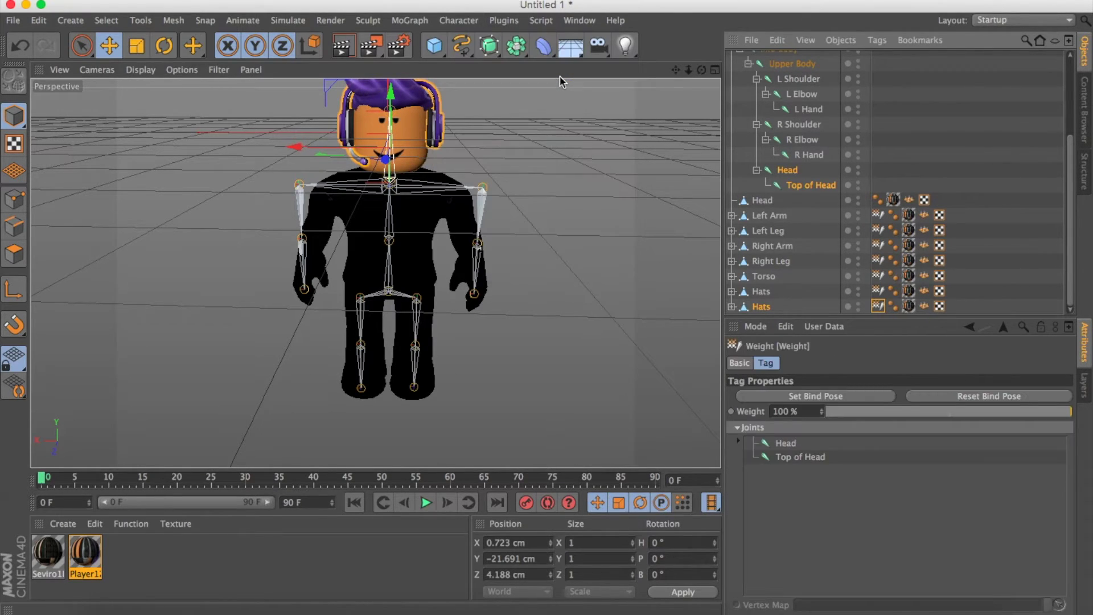
left_click(636, 260)
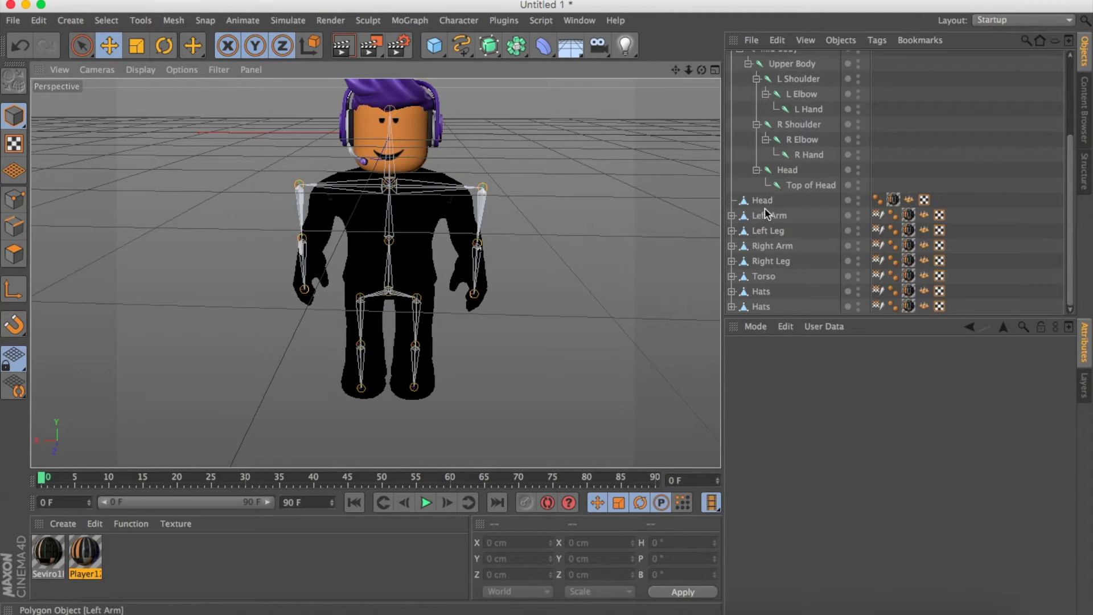
Orbit, tilt and zoom to a three-quarter side view of the avatar, then preview-render it.
scroll(800, 215, "up", 3)
scroll(800, 216, "down", 3)
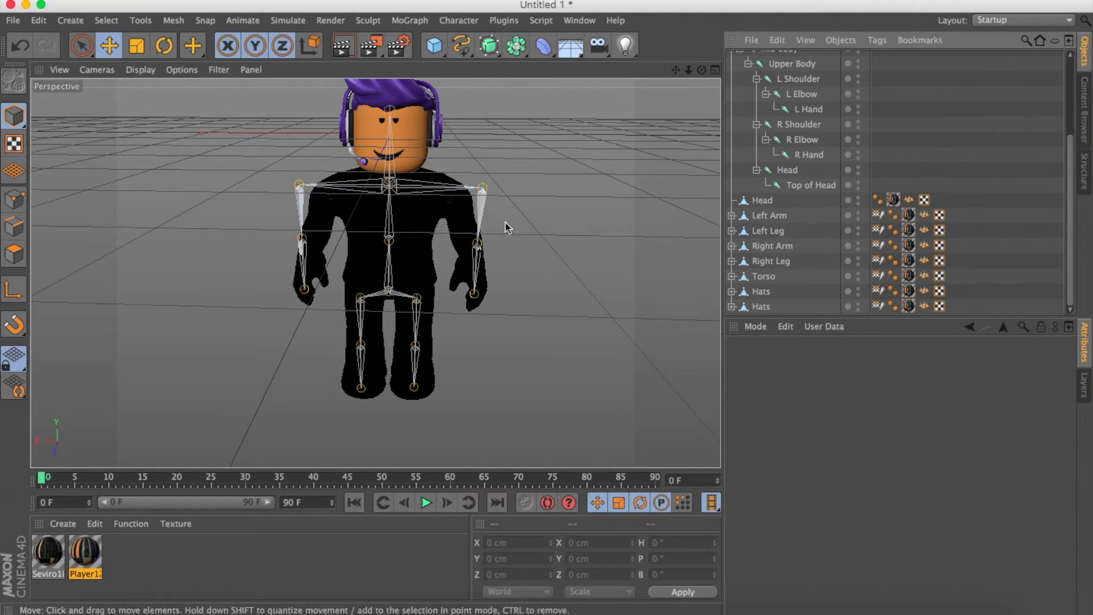
mouse_move(701, 69)
left_mouse_down()
mouse_move(666, 71)
mouse_move(706, 75)
mouse_move(670, 70)
mouse_move(704, 70)
mouse_move(681, 70)
left_mouse_up()
left_click_drag(375, 274, 375, 274, "alt")
left_click_drag(689, 74, 678, 70)
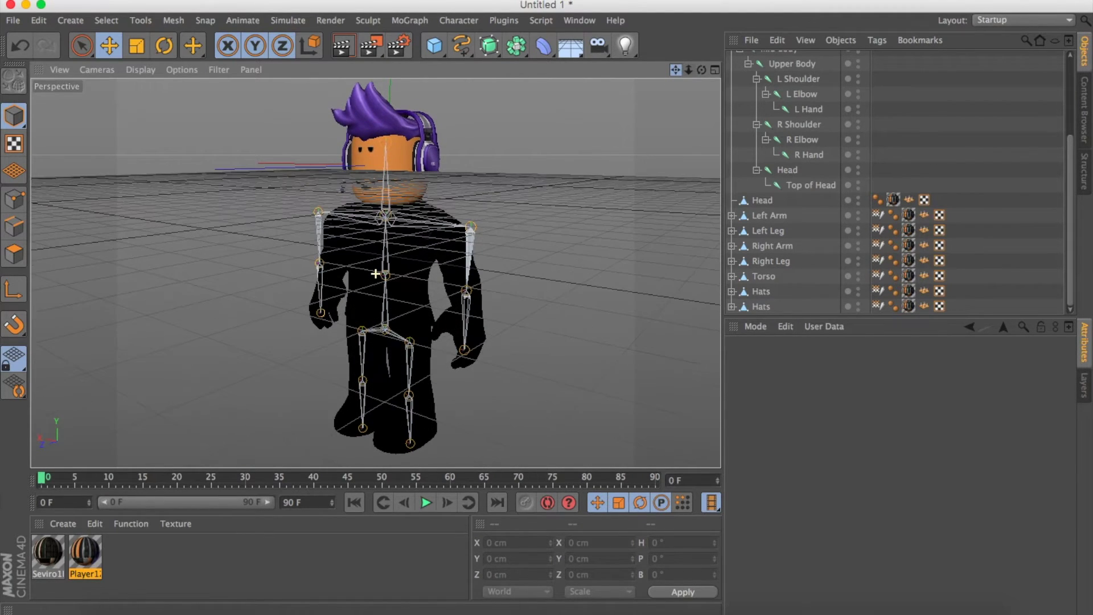
left_click_drag(375, 274, 375, 274, "alt")
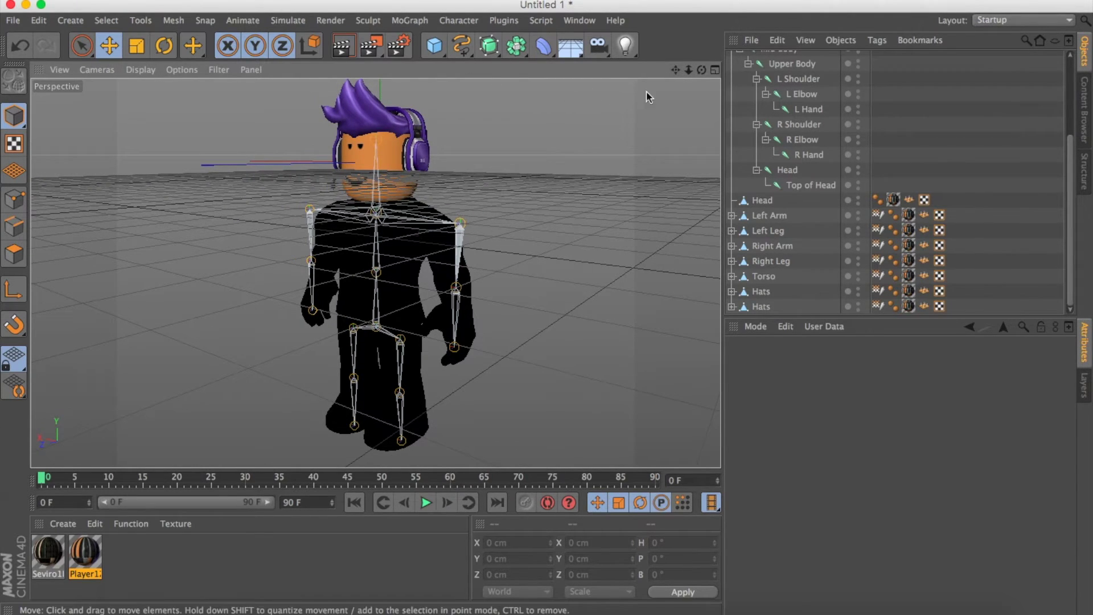
left_click_drag(688, 70, 678, 73)
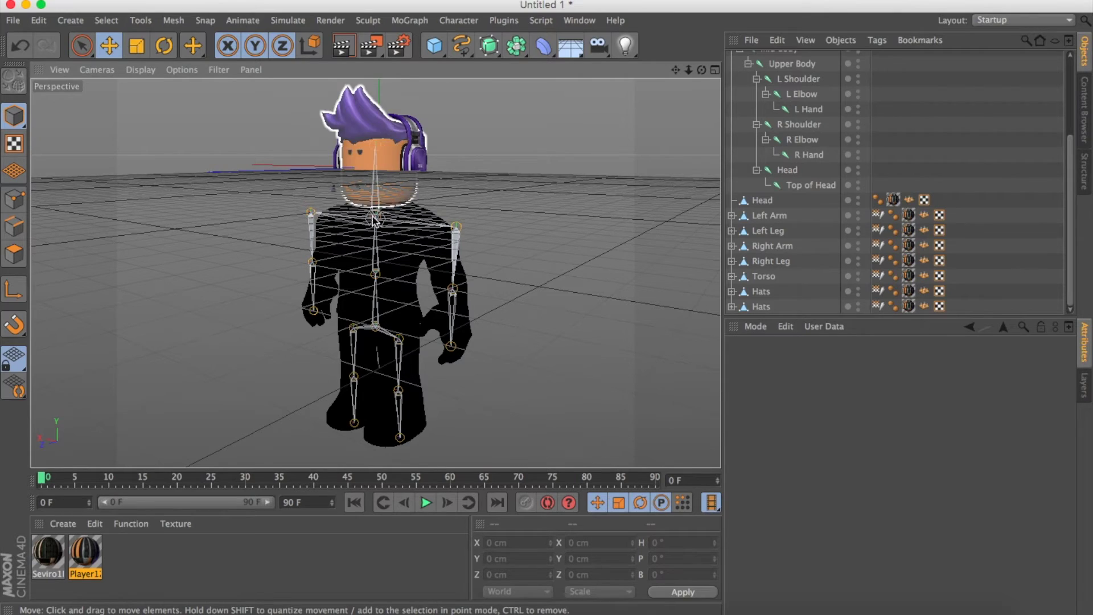
left_click(344, 48)
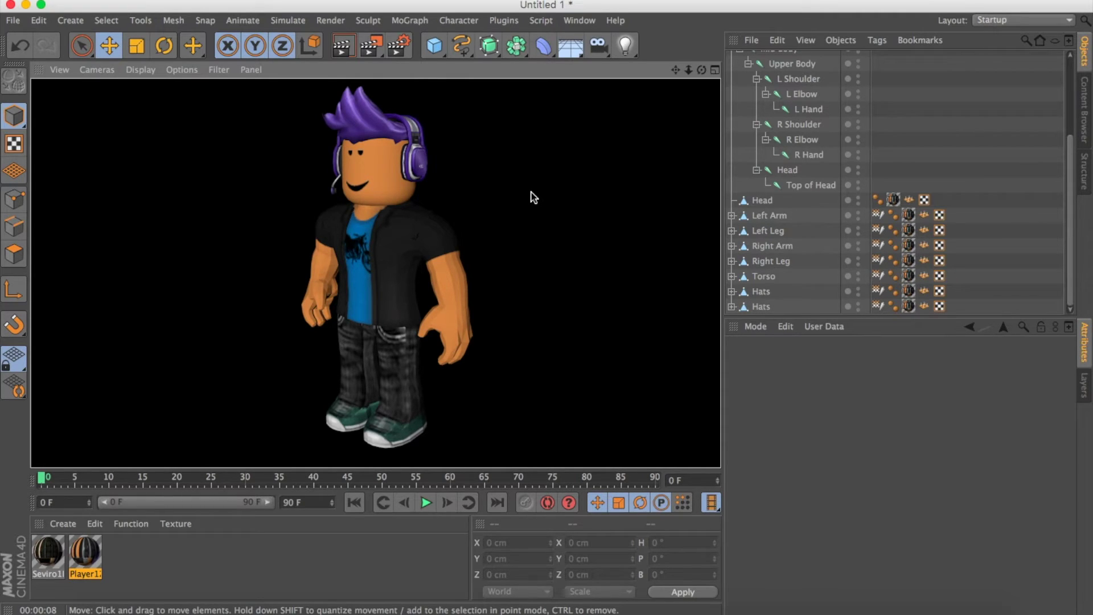
left_click(533, 197)
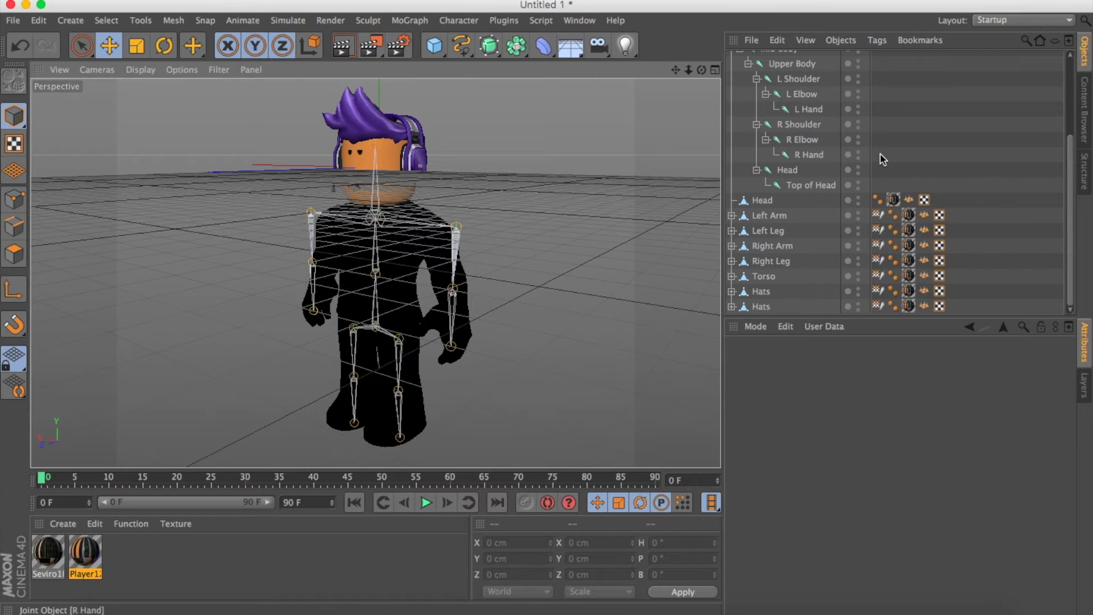
Rotate the L Shoulder joint slightly and bend the L Elbow about 32°.
left_click(789, 83)
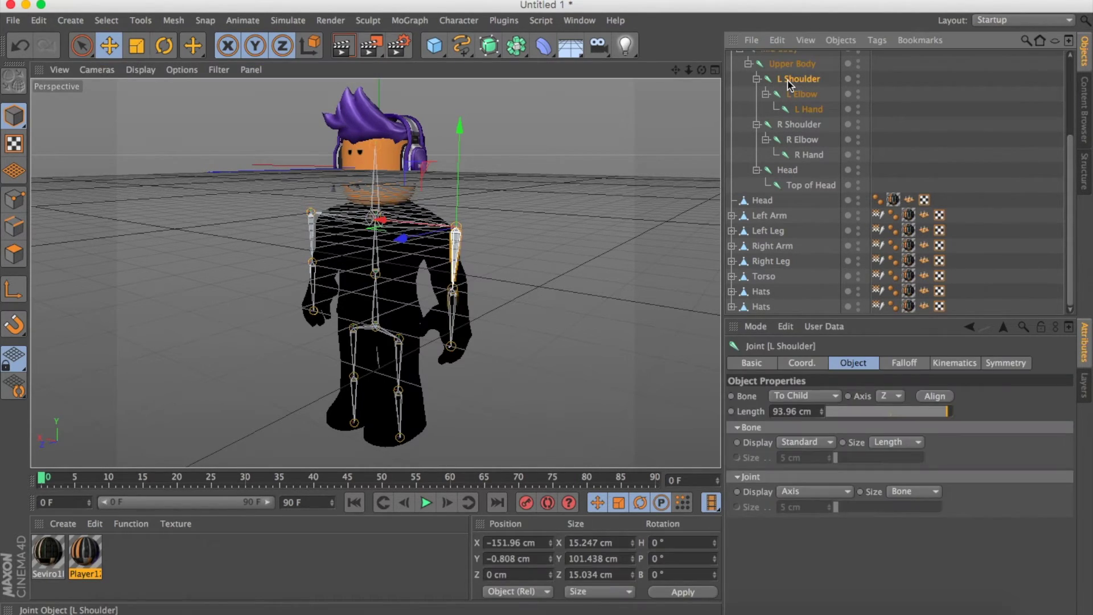
left_click(163, 49)
left_click_drag(423, 209, 427, 174)
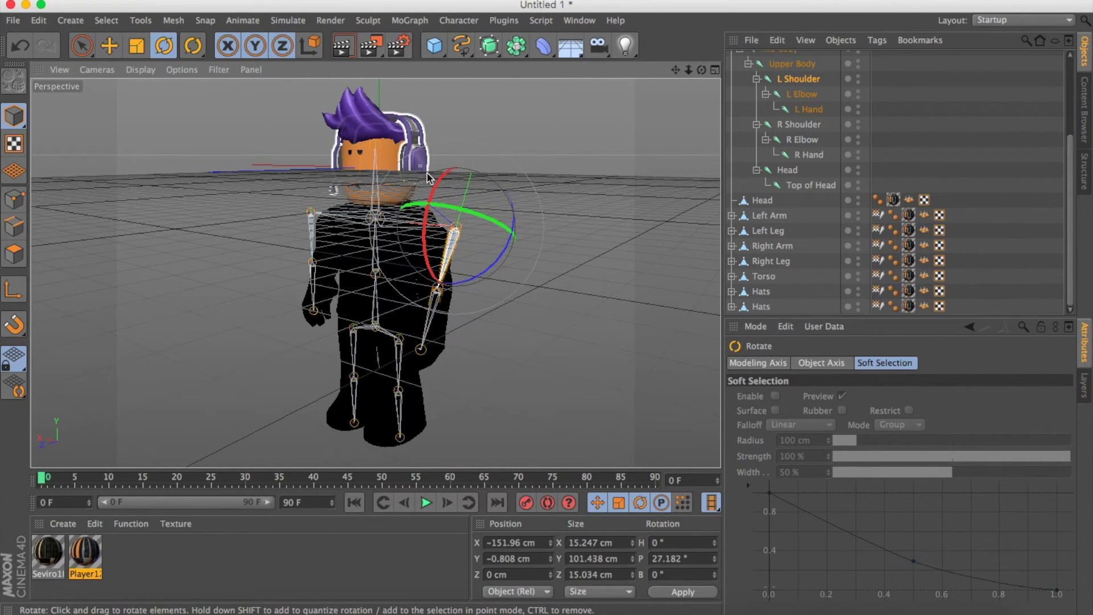
left_click(801, 95)
left_click_drag(411, 262, 455, 235)
Deselect the joint and check the bent-arm pose in a preview render.
left_click(584, 238)
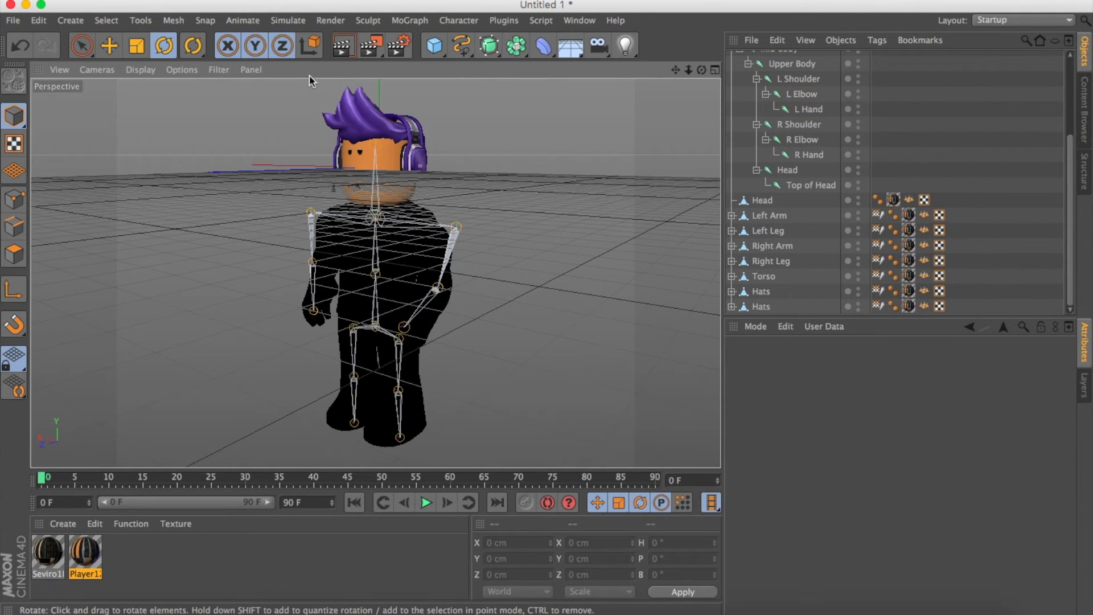
left_click(339, 49)
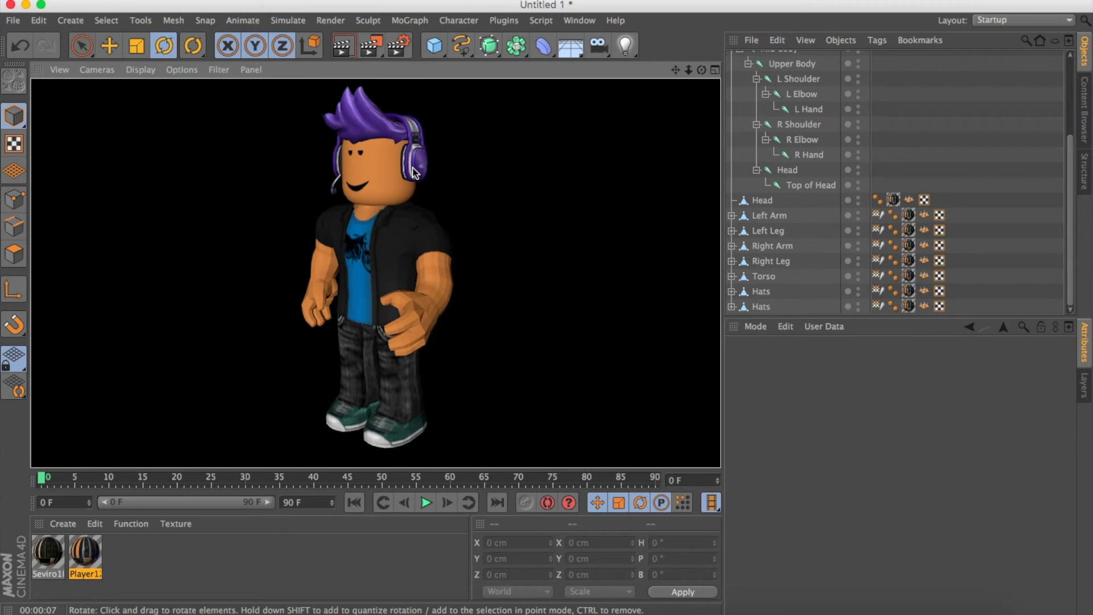
left_click(560, 227)
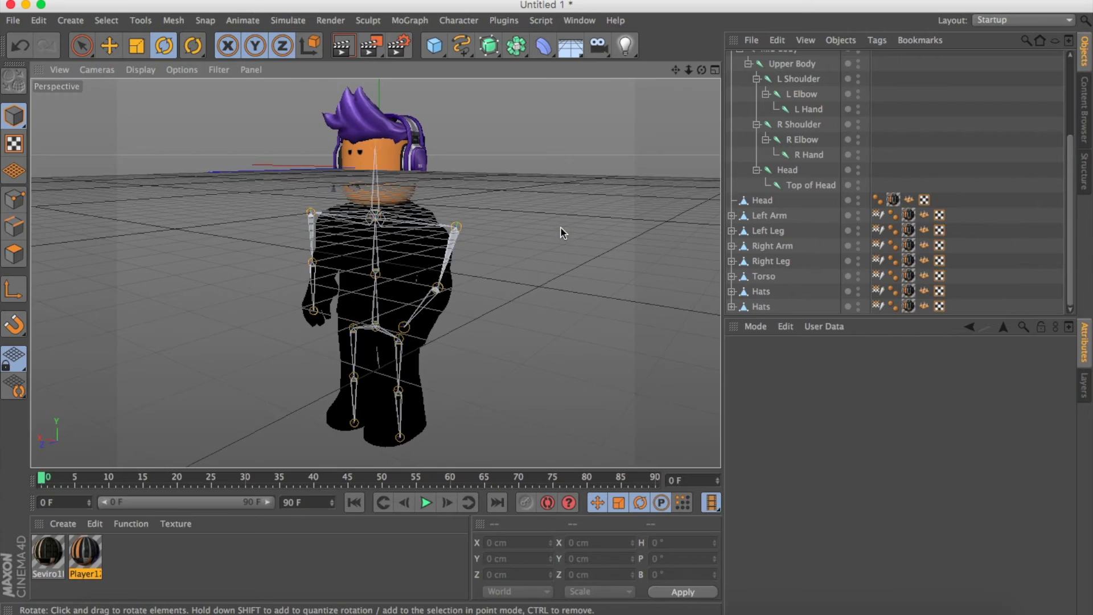
In Render Settings' Save page, set the output format to PNG with Alpha Channel enabled.
left_click(393, 46)
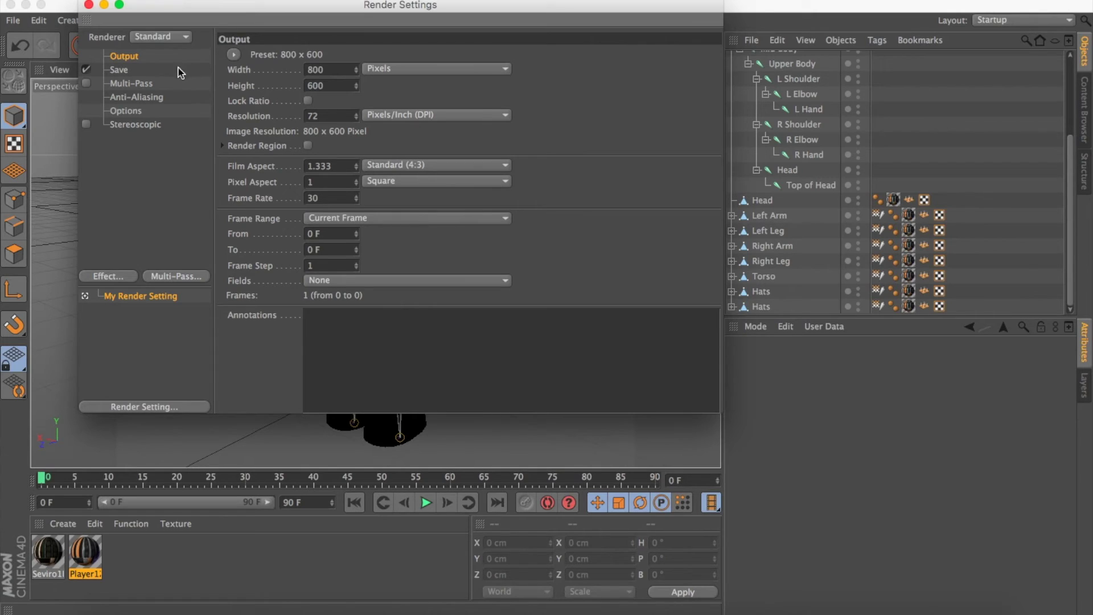
left_click(119, 70)
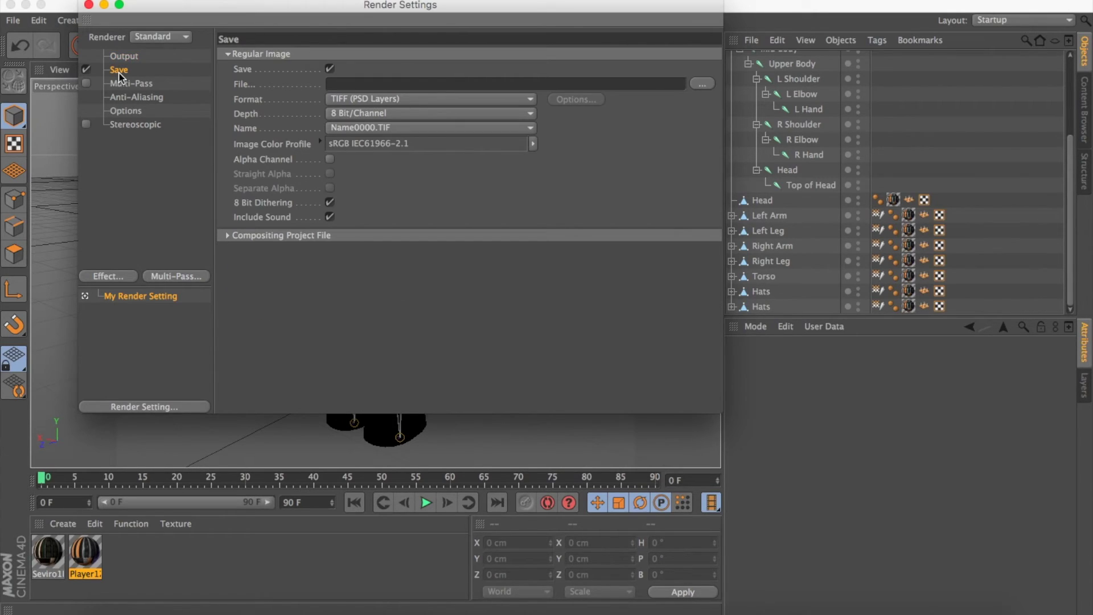
left_click(338, 101)
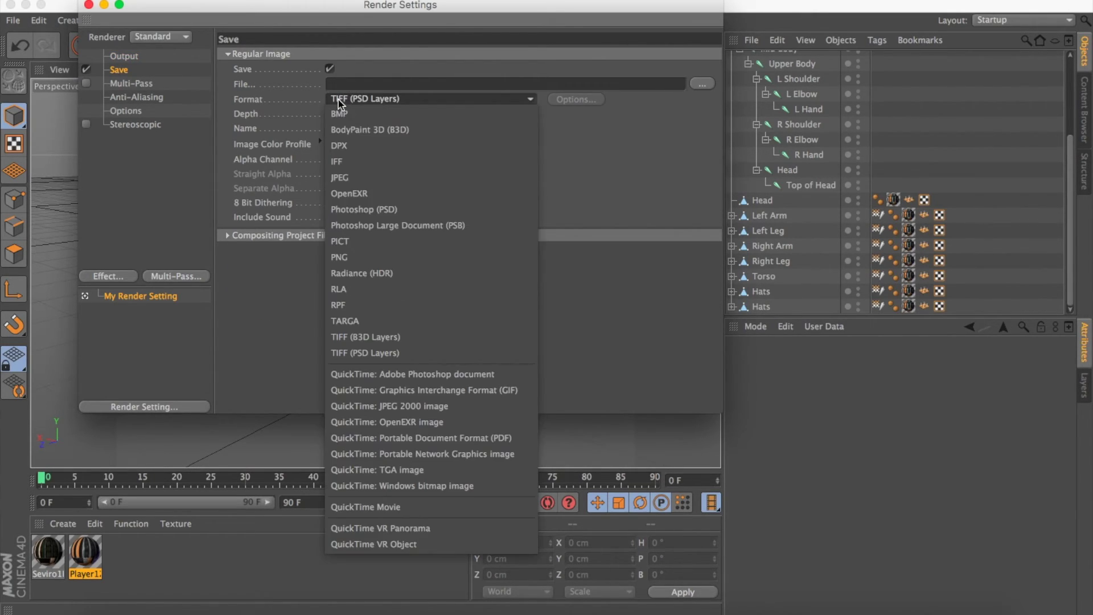
left_click(351, 256)
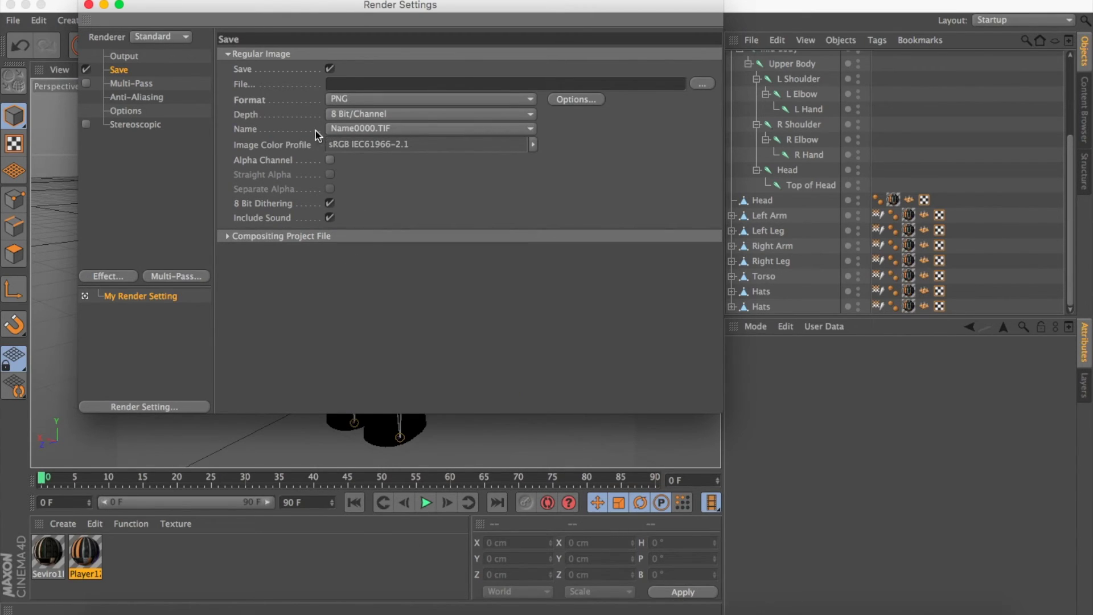
left_click(329, 161)
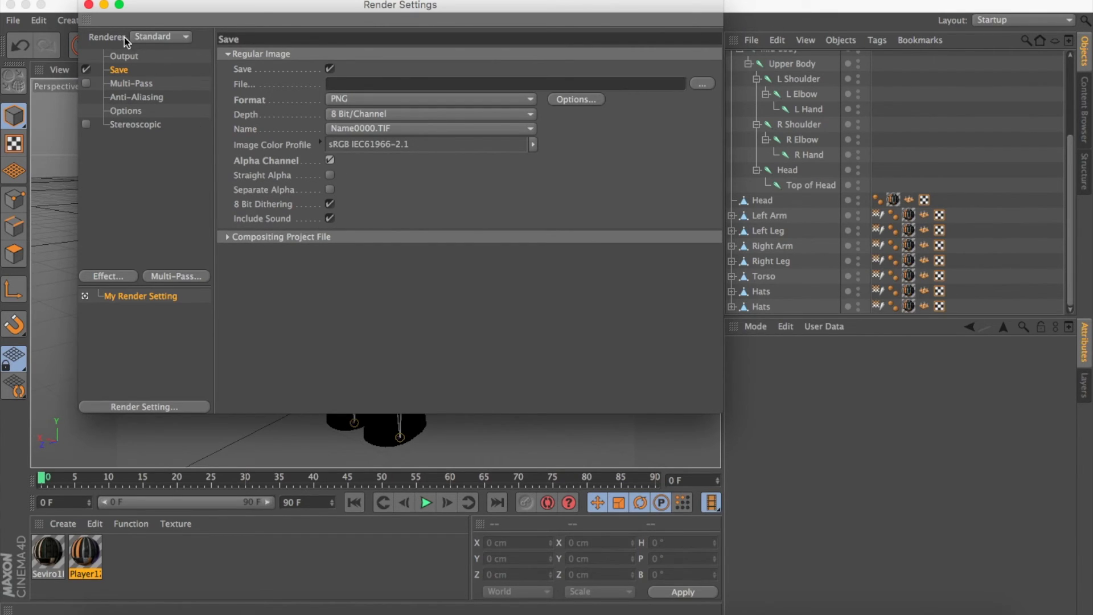
left_click(89, 5)
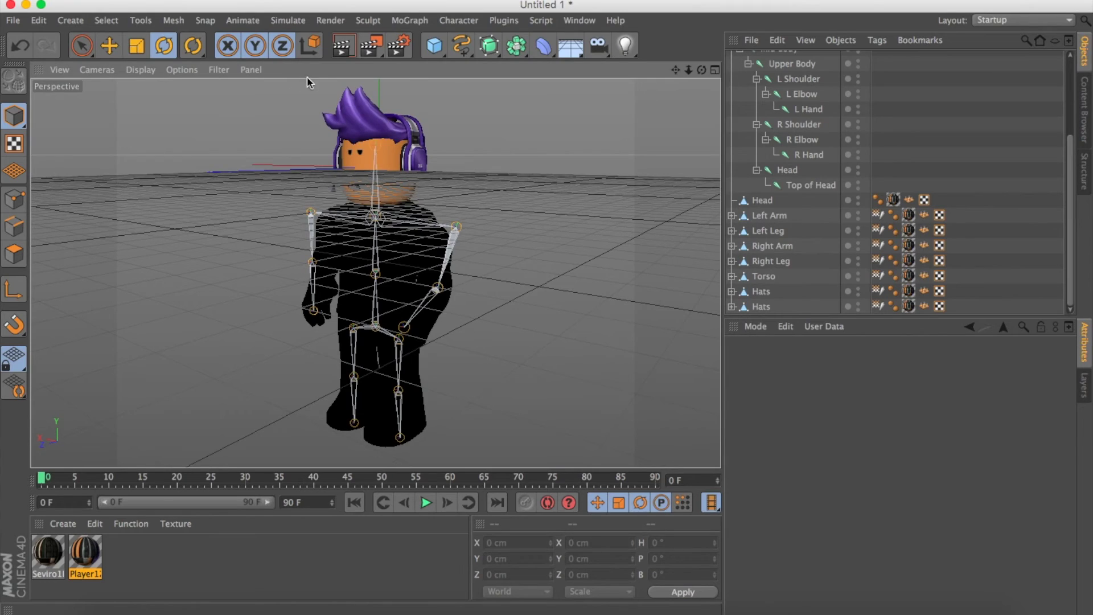
Render the posed avatar at 800x600 to the Picture Viewer, re-rendering it once.
left_click(373, 48)
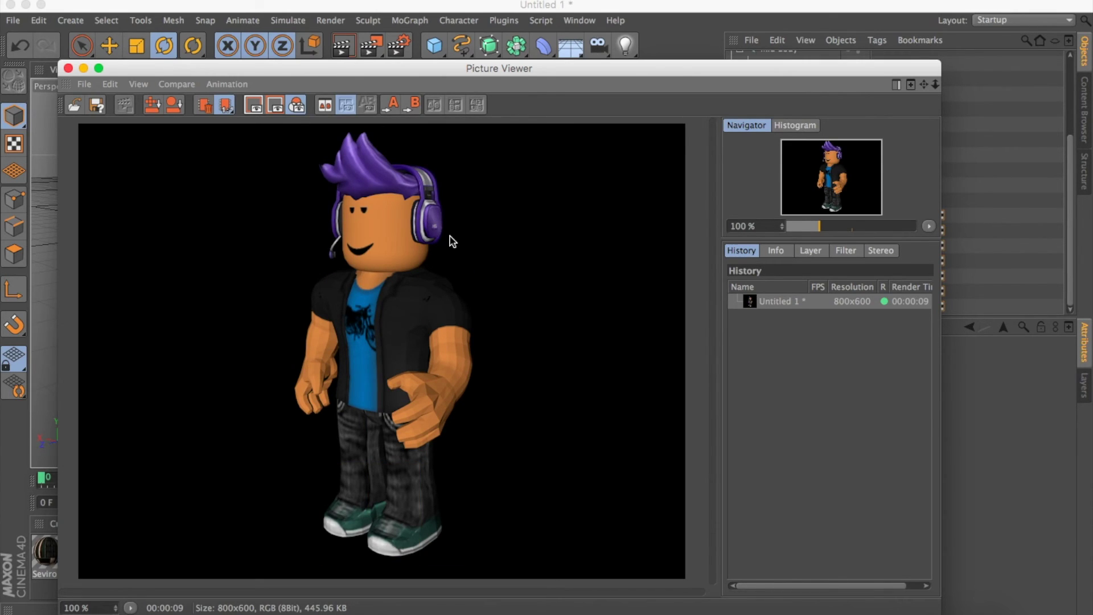
left_click(68, 67)
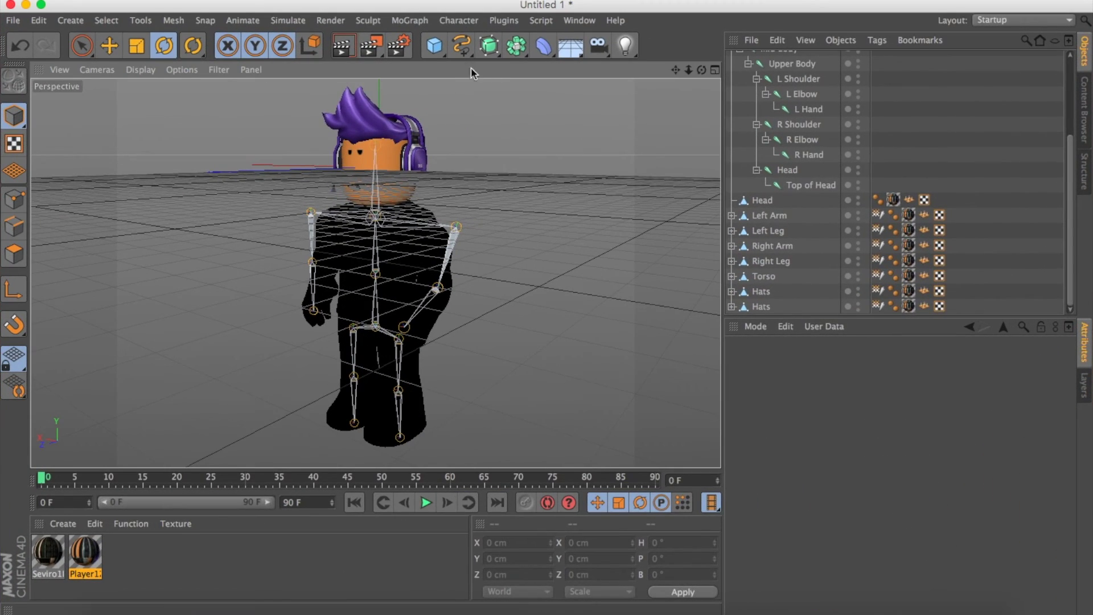
left_click(370, 46)
left_click(370, 46)
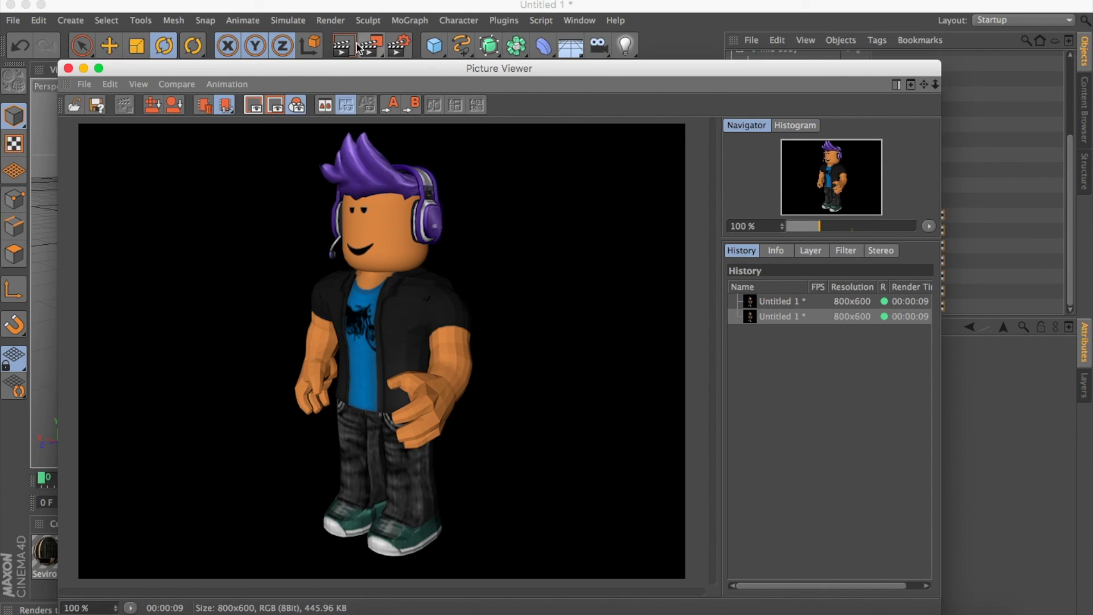
Save the render as a PNG with alpha channel named Tech on the Desktop.
left_click(84, 86)
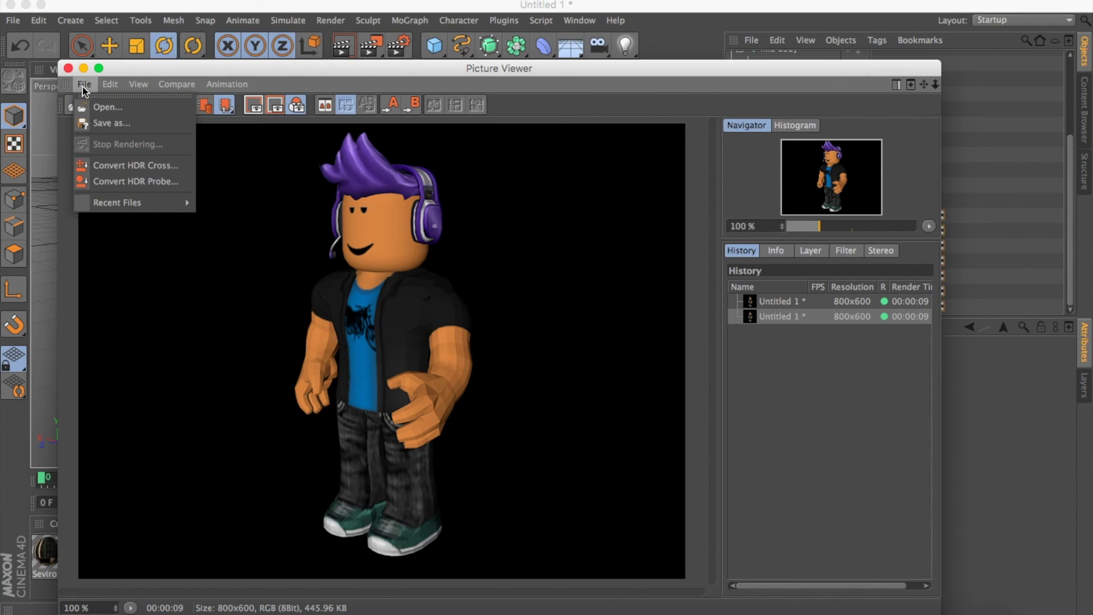
left_click(103, 124)
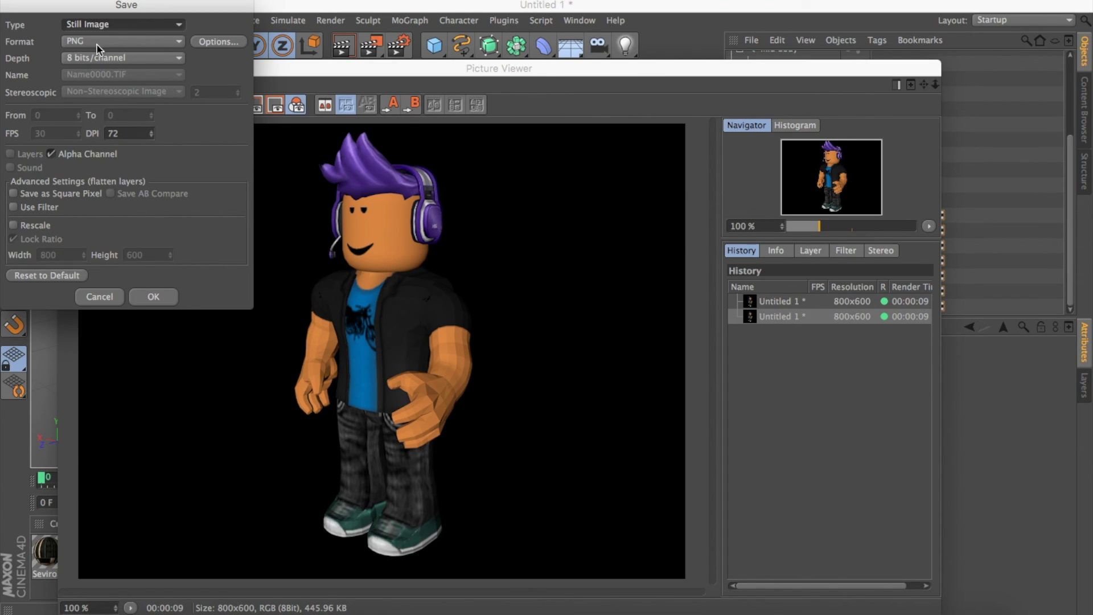
left_click(152, 298)
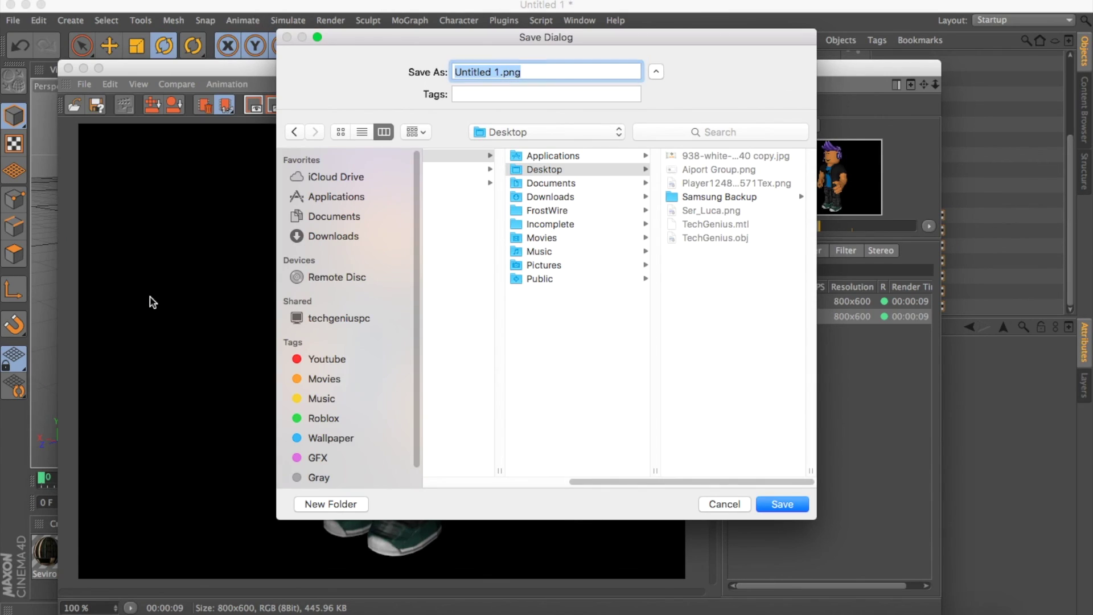
key("BackSpace")
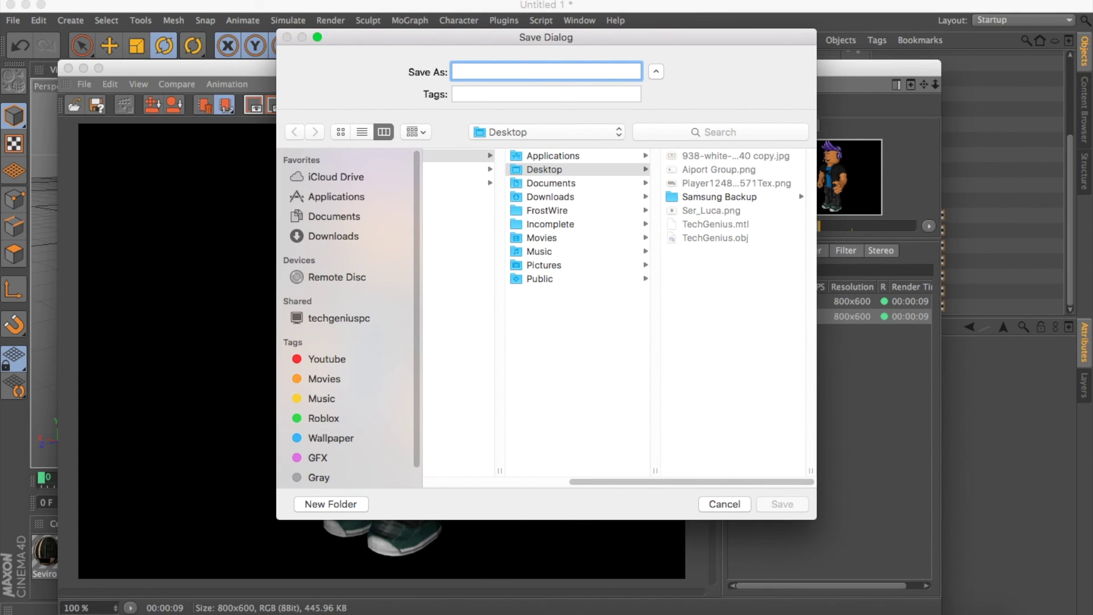
type("Tech")
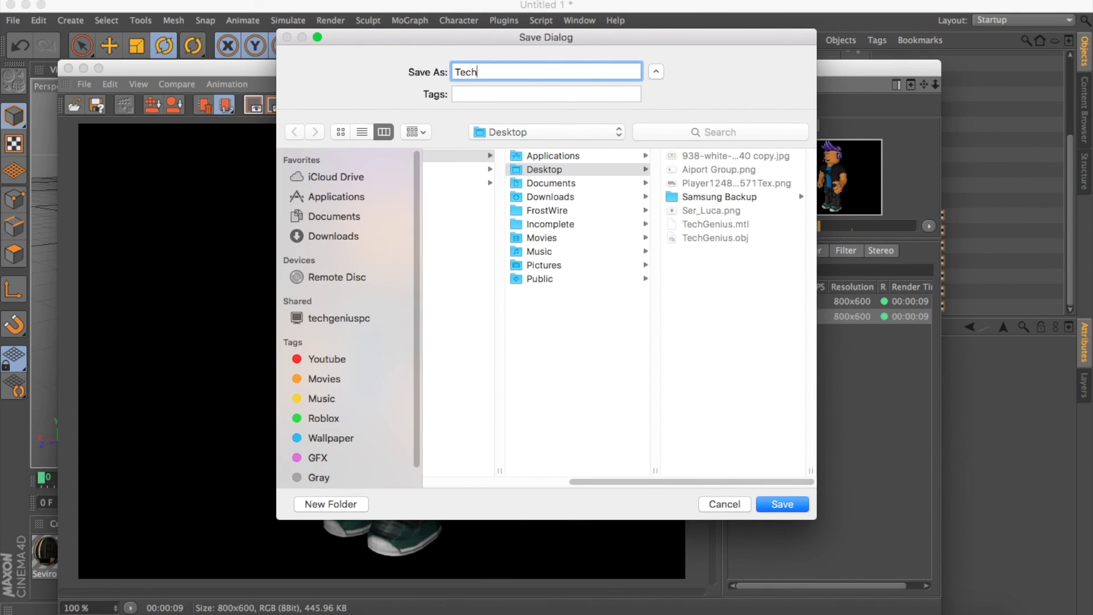
left_click(767, 505)
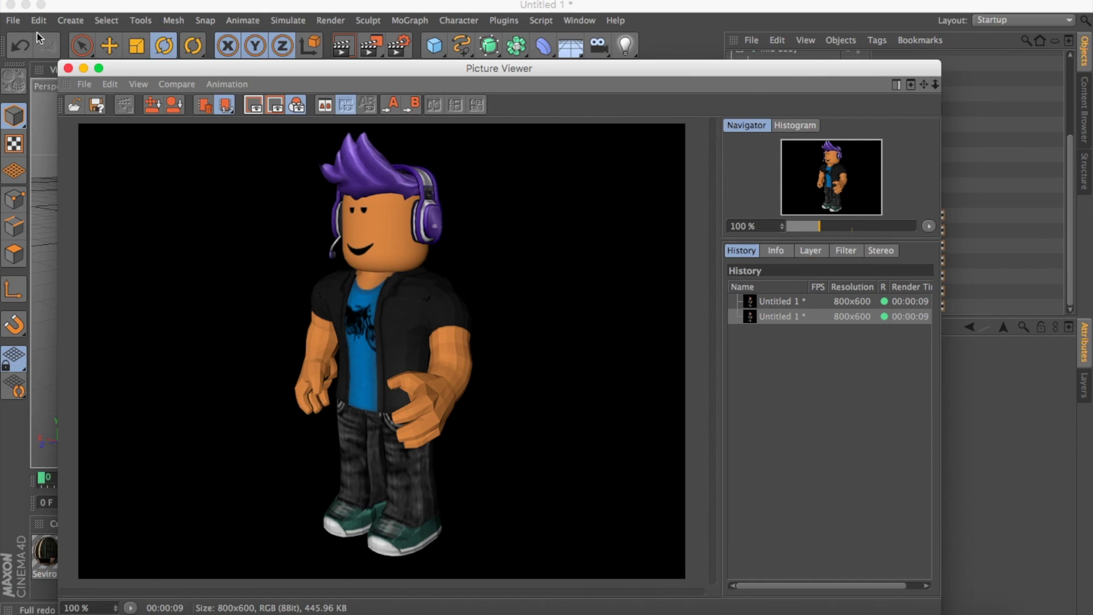
left_click(83, 69)
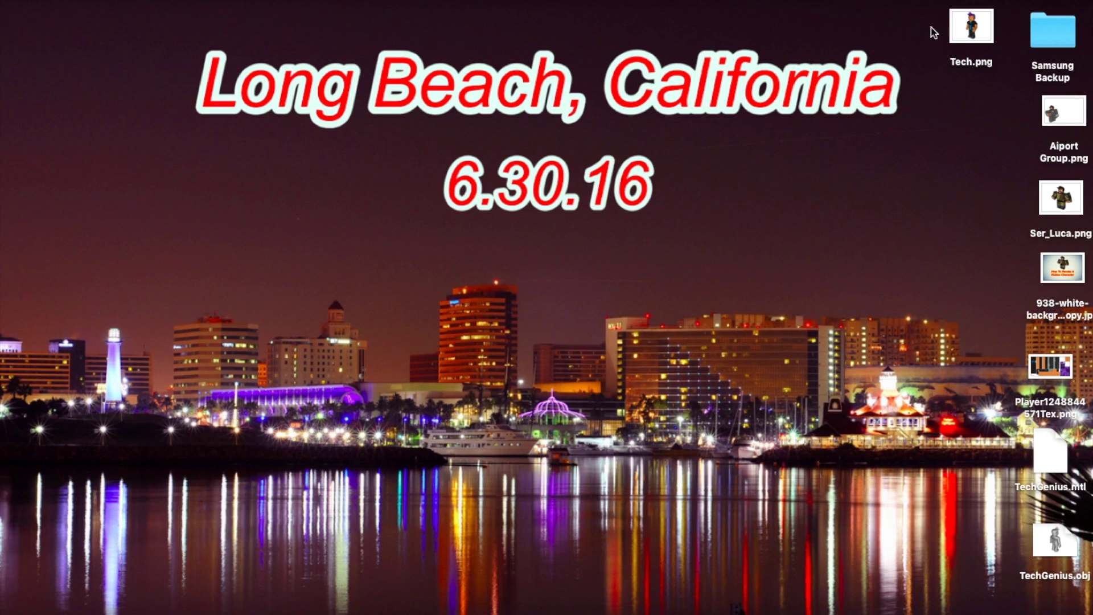
Open Tech.png from the Desktop to confirm its transparent background, then return to Cinema 4D.
double_click(970, 28)
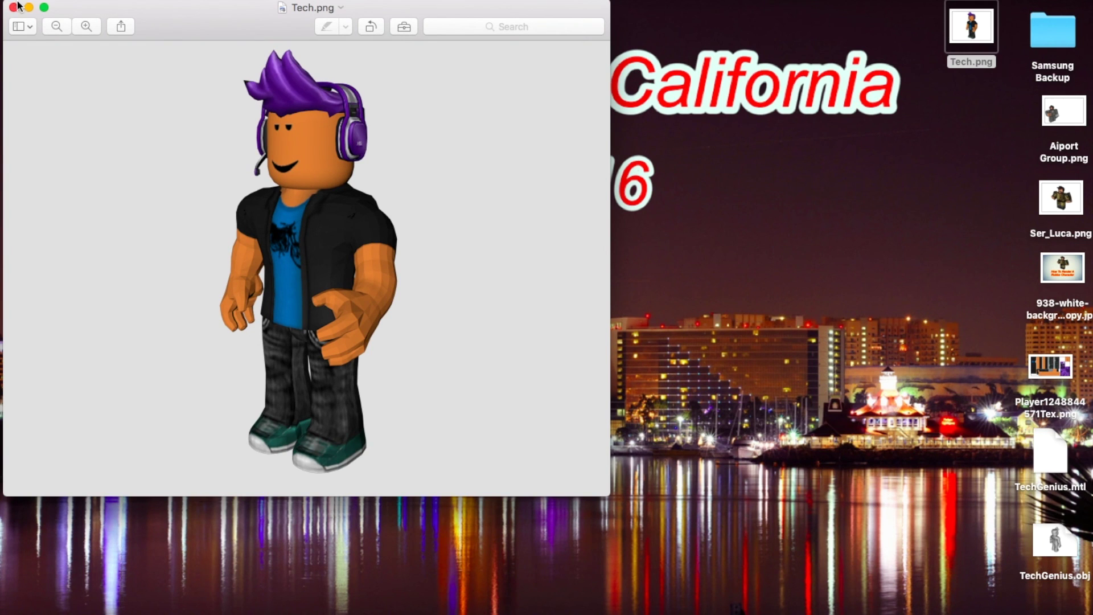
left_click(14, 7)
left_click(981, 608)
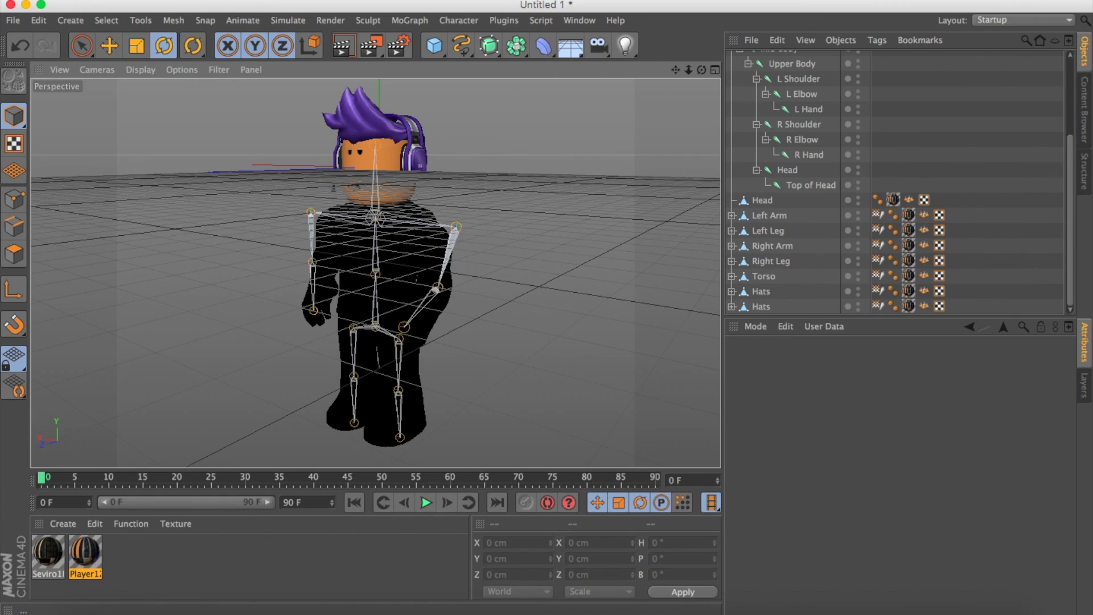